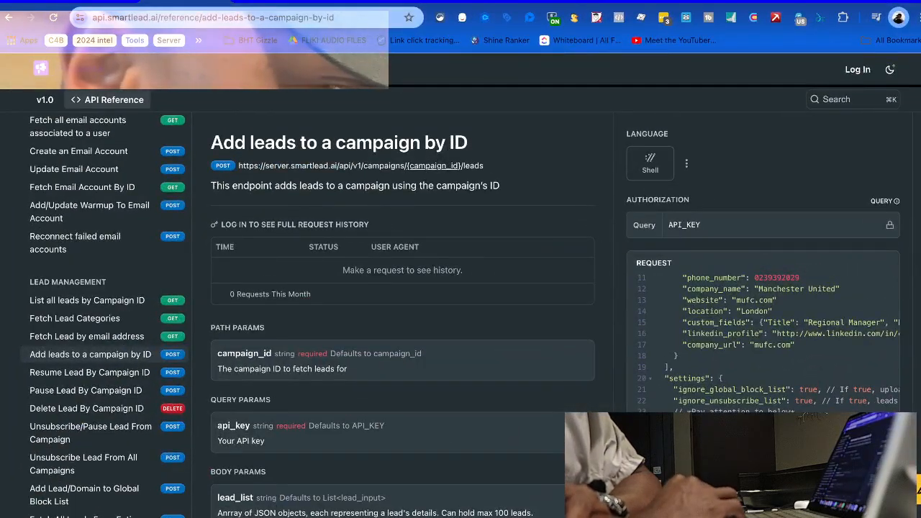
Switch from the Smartlead API docs to the Make tab showing the Test Apollo run history
key(ctrl+Tab)
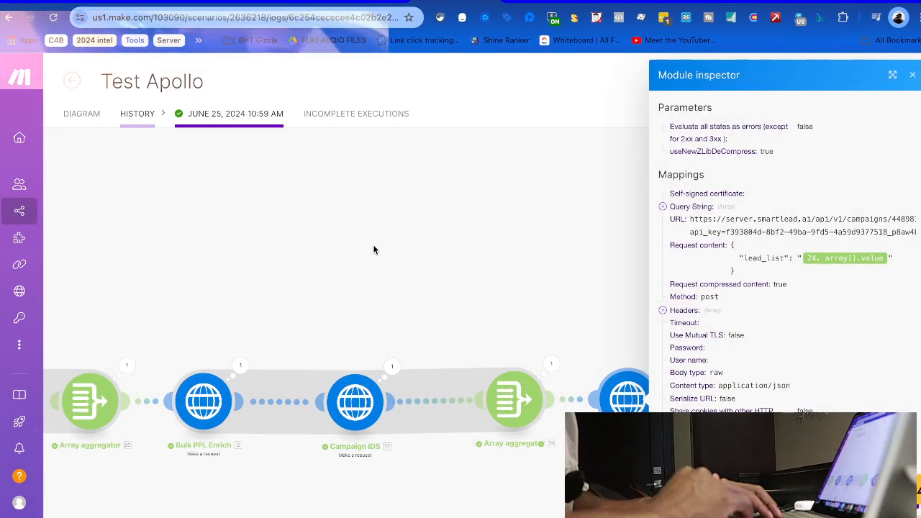
Inspect the last HTTP module's operation input and output down to its 400 status code
click(423, 261)
click(630, 398)
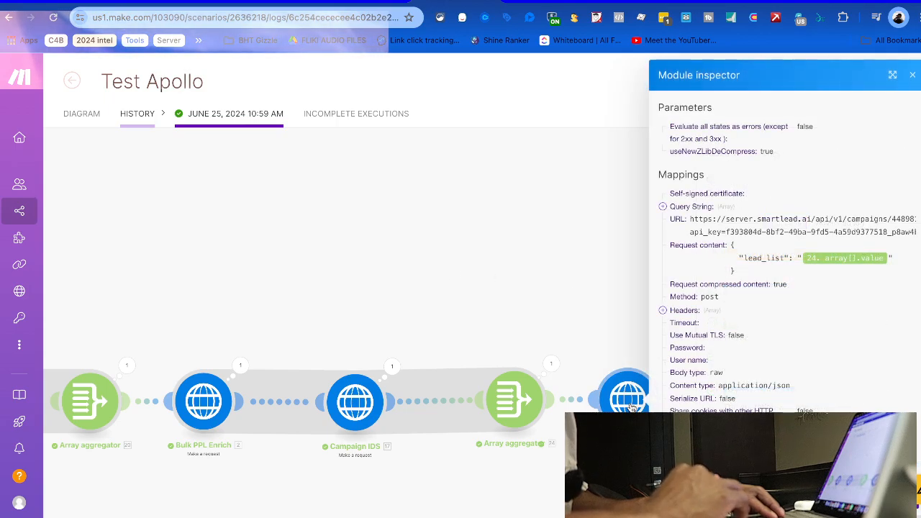
scroll(777, 292, down, 1)
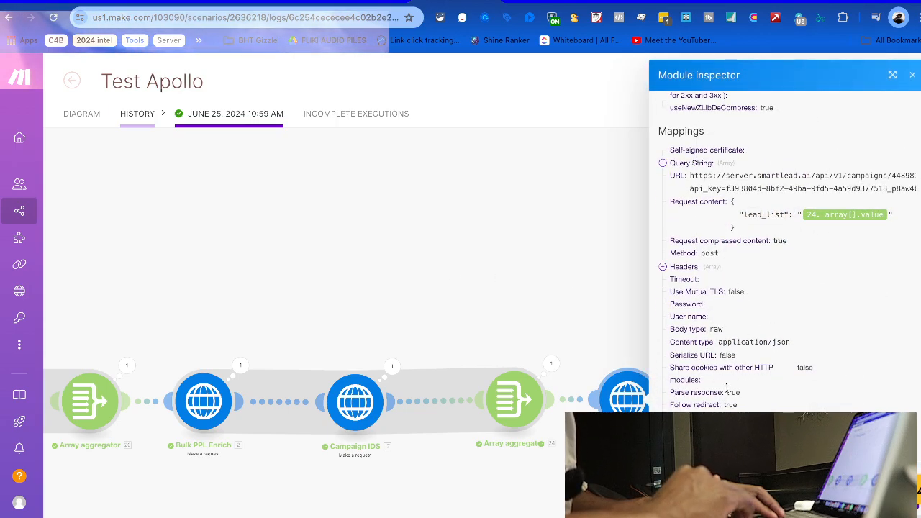
click(583, 315)
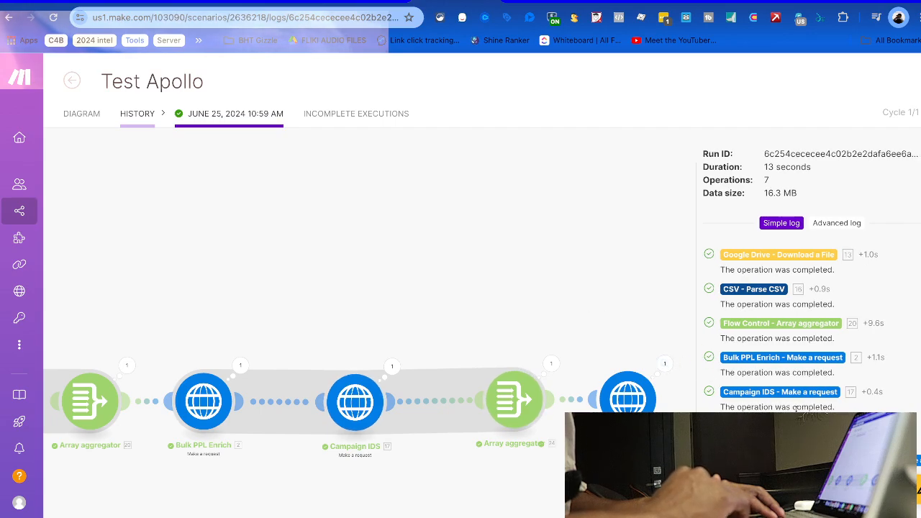
click(627, 397)
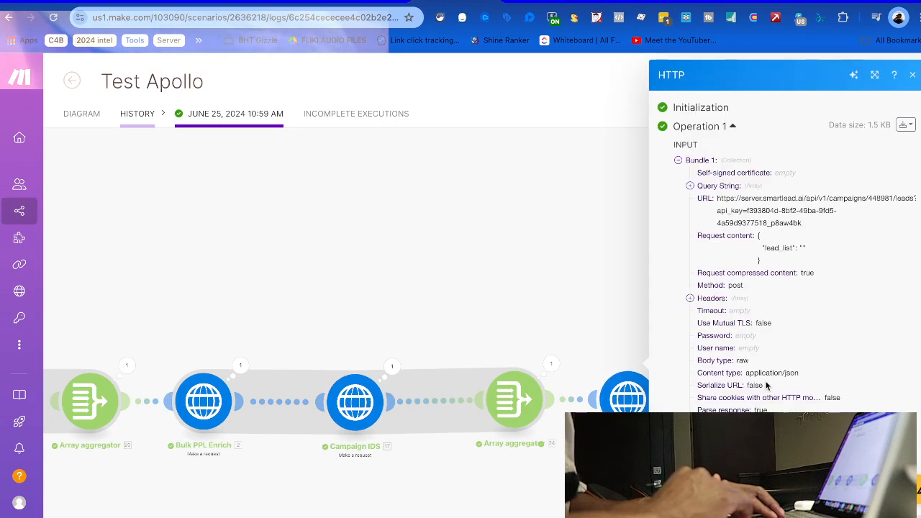
scroll(767, 386, down, 2)
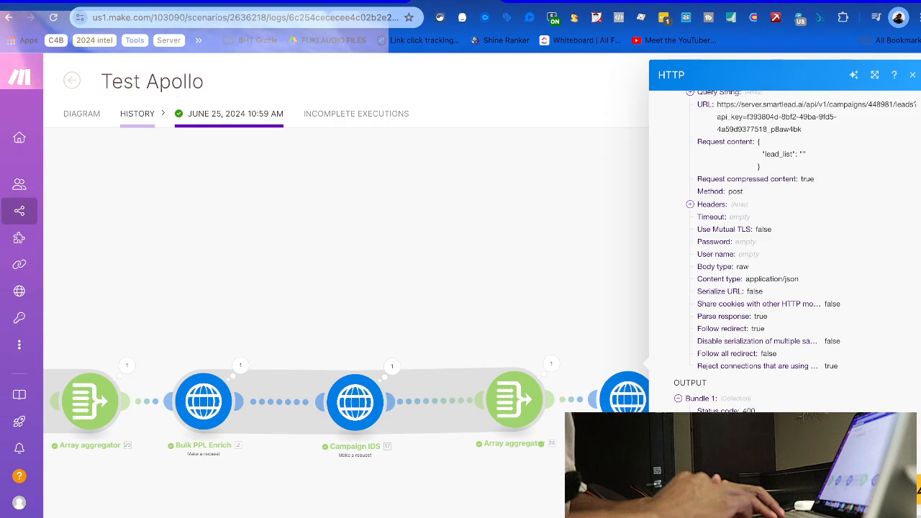
scroll(784, 252, down, 1)
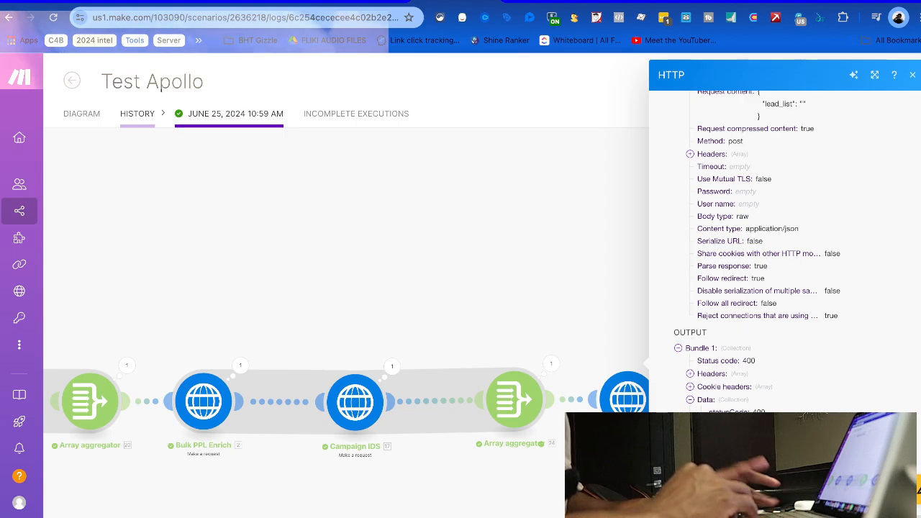
Return to the run log and pan the flow to reveal the Google Drive module
click(489, 297)
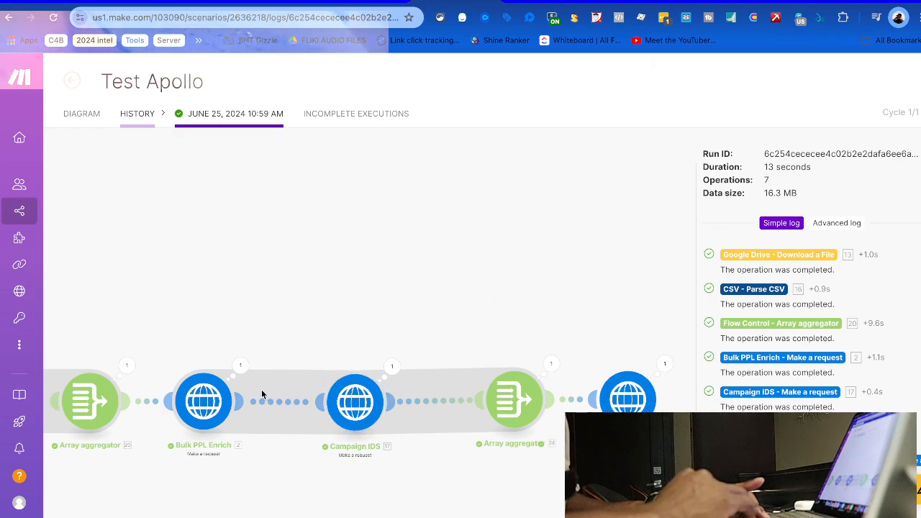
scroll(276, 330, down, 3)
drag(286, 333, 493, 320)
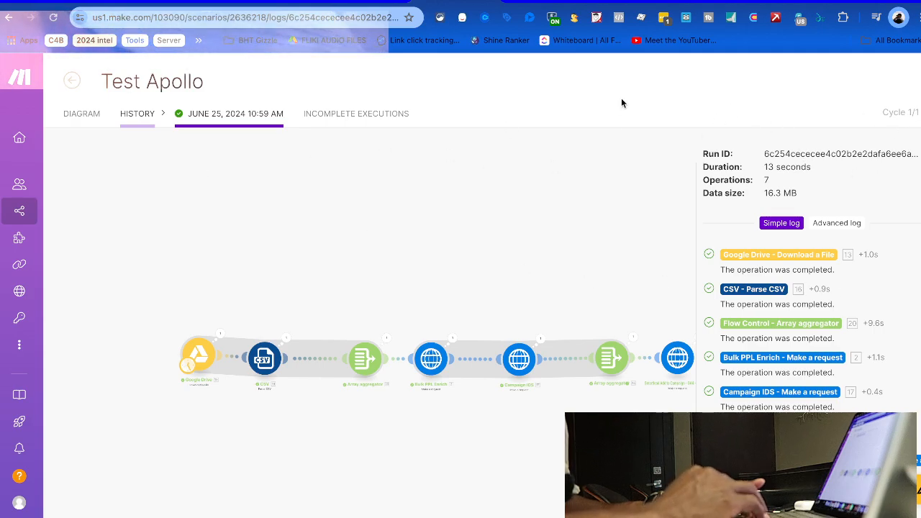
From the diagram's More menu, export the blueprint and save it as 'Apollo Winner'
click(75, 118)
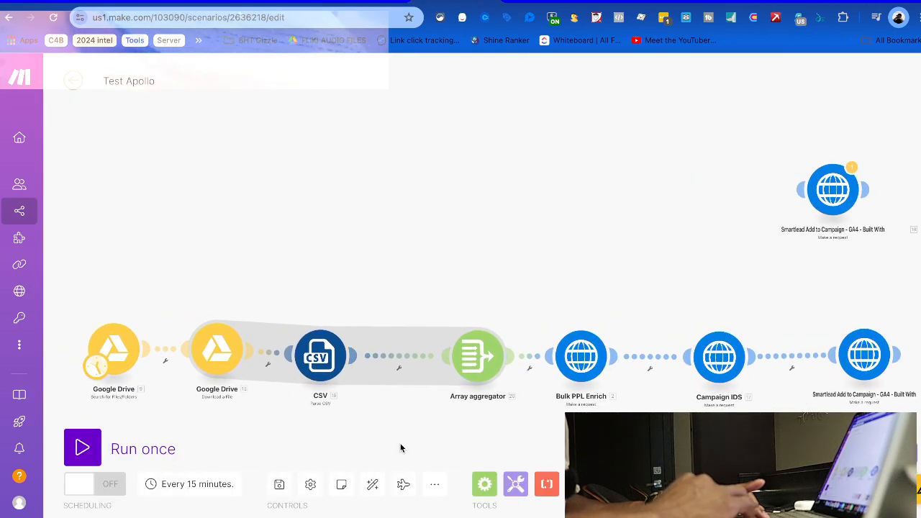
click(434, 485)
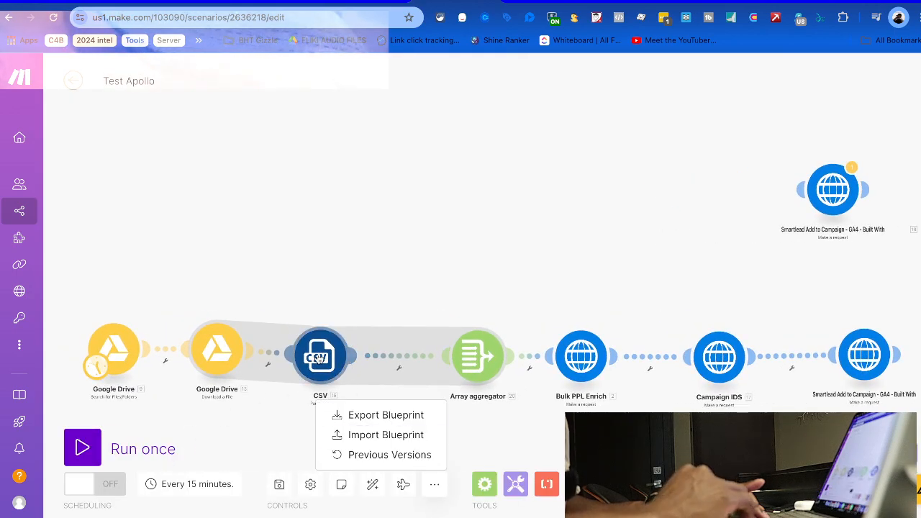
click(386, 423)
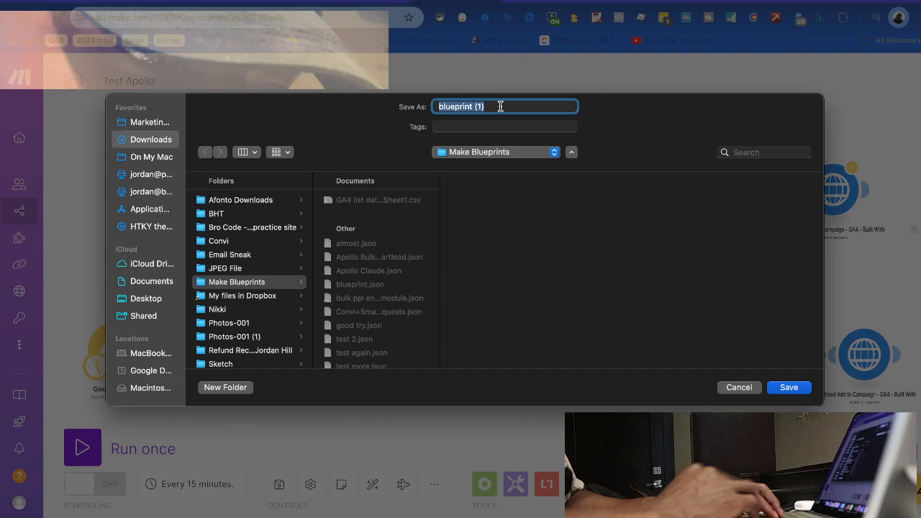
text(Ap)
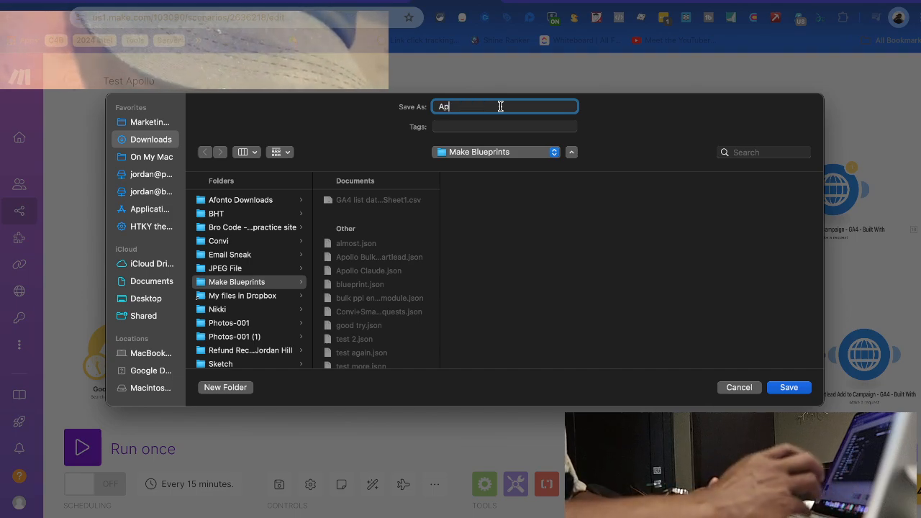
text(ollo Winner)
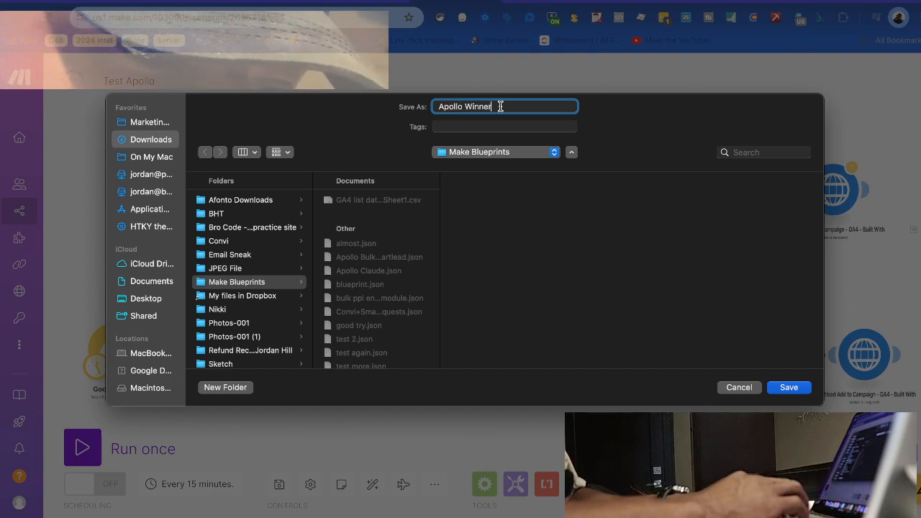
click(786, 389)
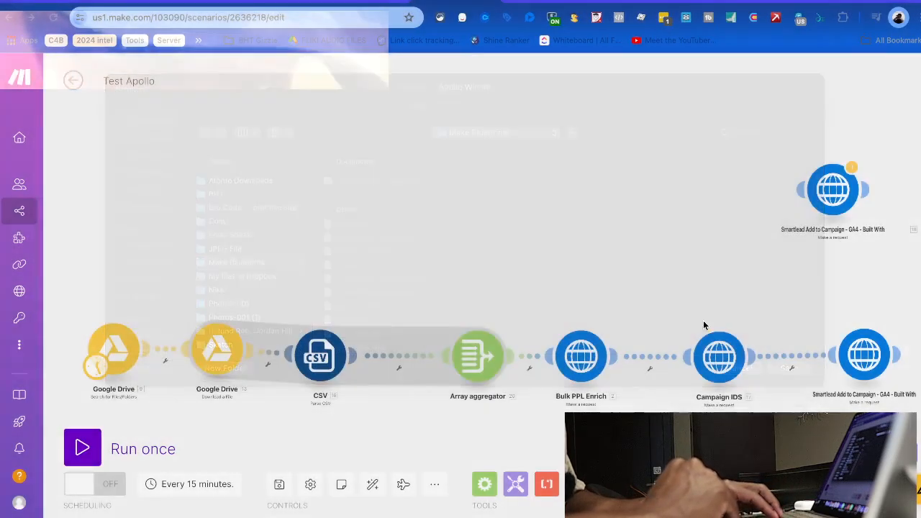
key(ctrl+Up)
Bring up the Claude chat about the Apollo Enrichment API setup
click(517, 254)
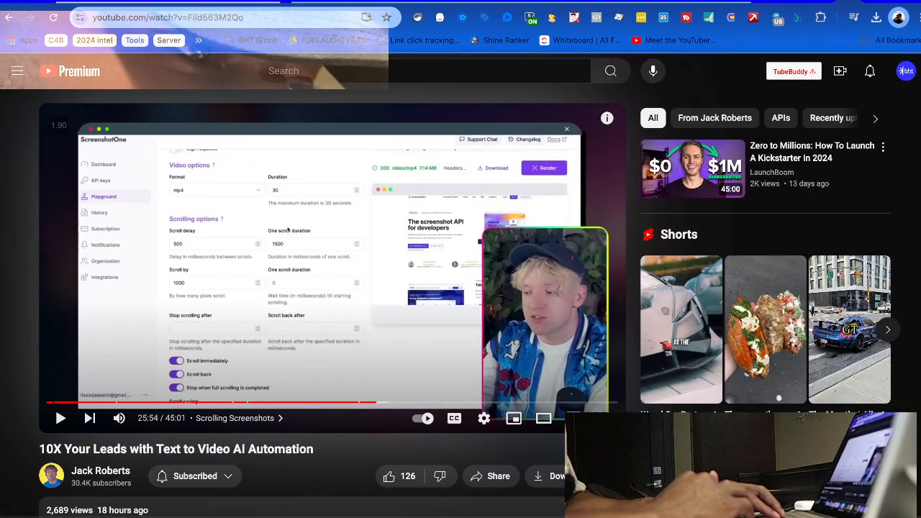
click(115, 2)
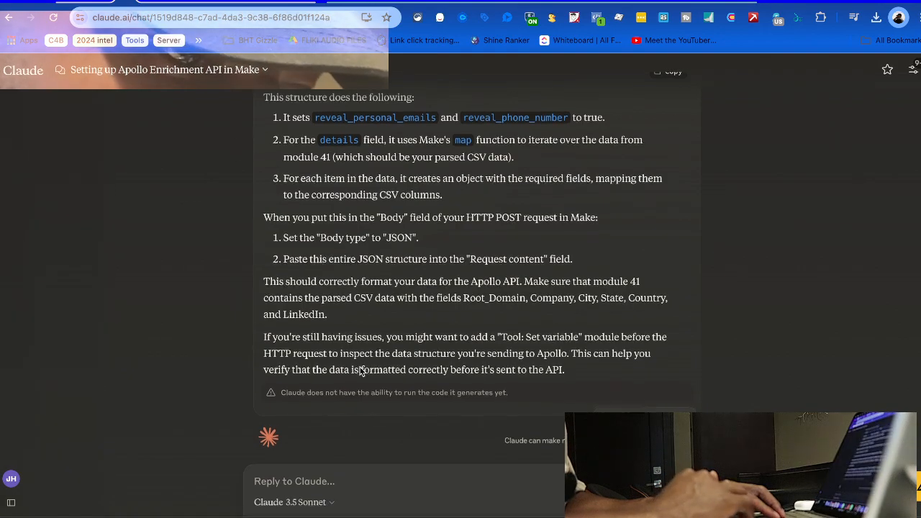
scroll(360, 363, up, 4)
scroll(361, 369, down, 3)
scroll(361, 370, down, 3)
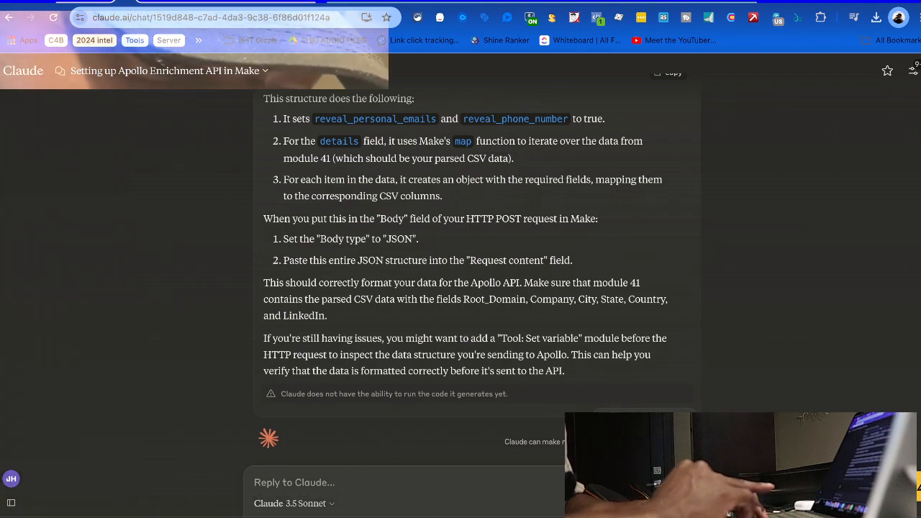
Attach Apollo Winner.json from the Make Blueprints folder to a new message
click(685, 483)
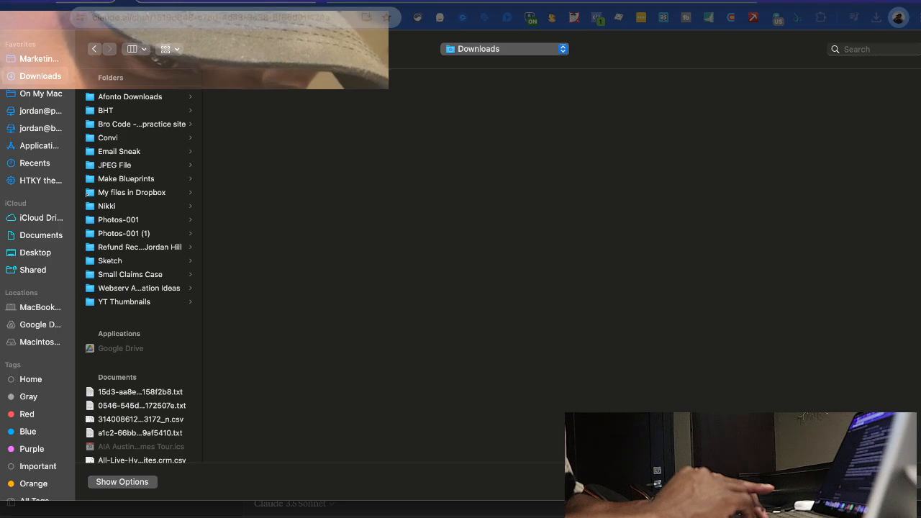
click(126, 178)
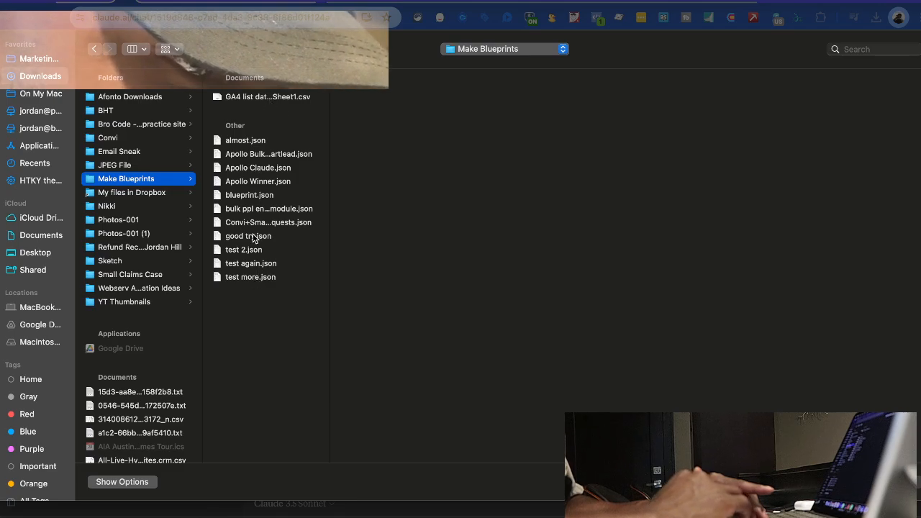
click(245, 182)
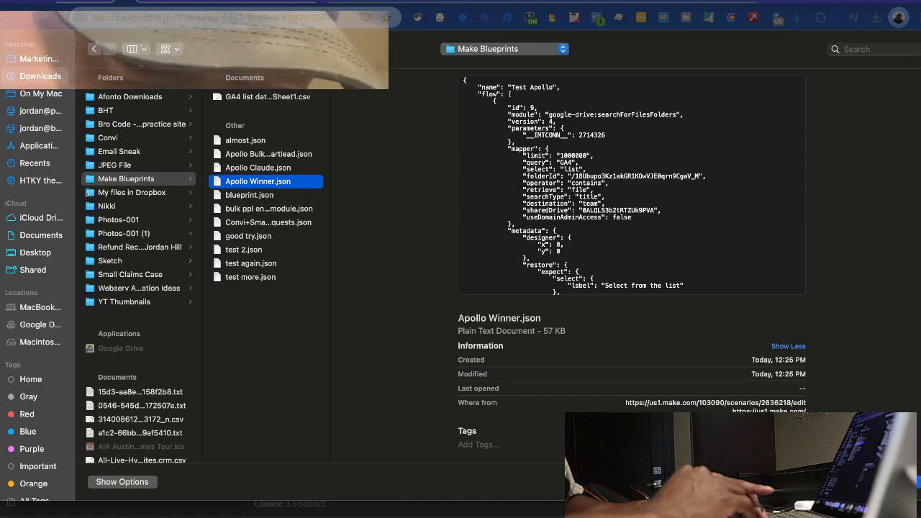
click(918, 482)
scroll(315, 495, down, 2)
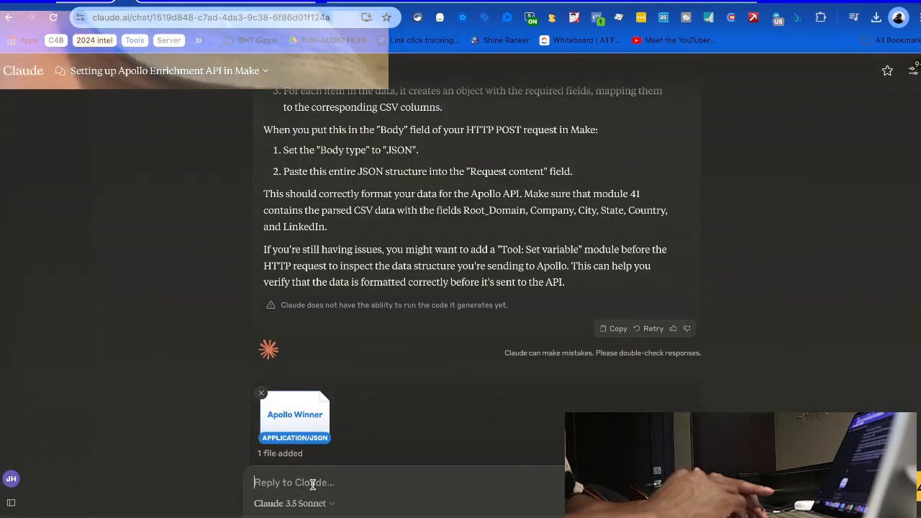
Write the last-module question with the pasted "lead_list" must be an array error, removing the stray quote
text(For the )
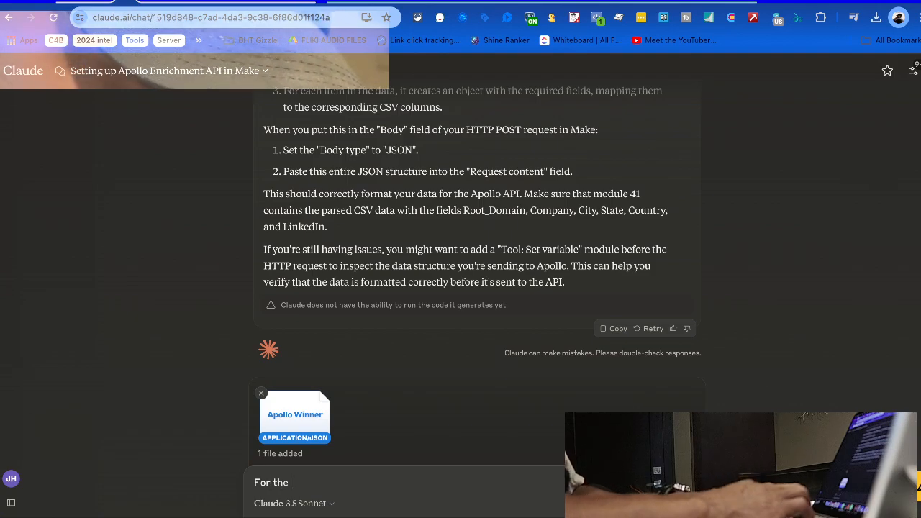
text(last modul)
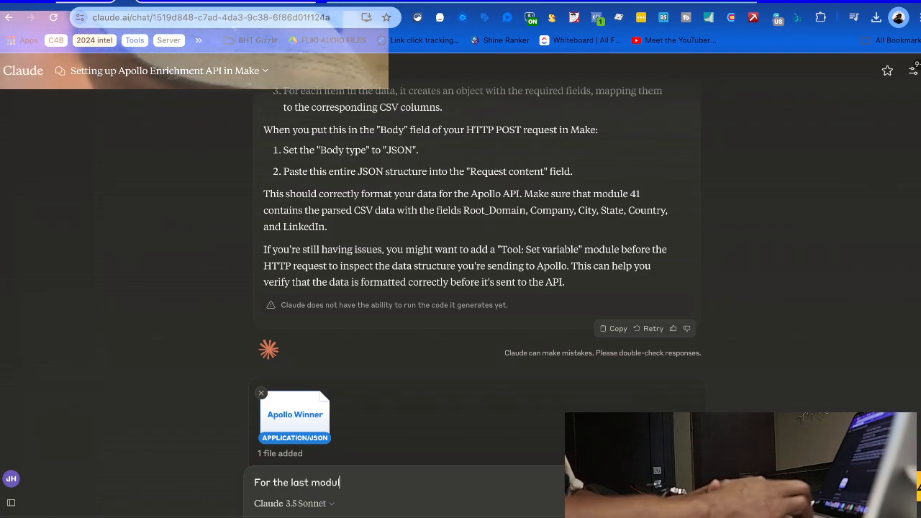
text(e I'm having)
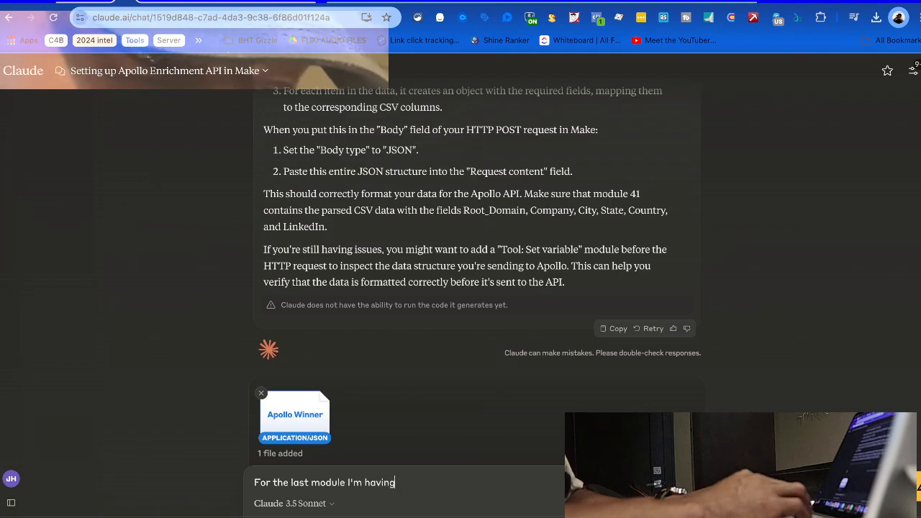
text( trouble. Can you help me understan)
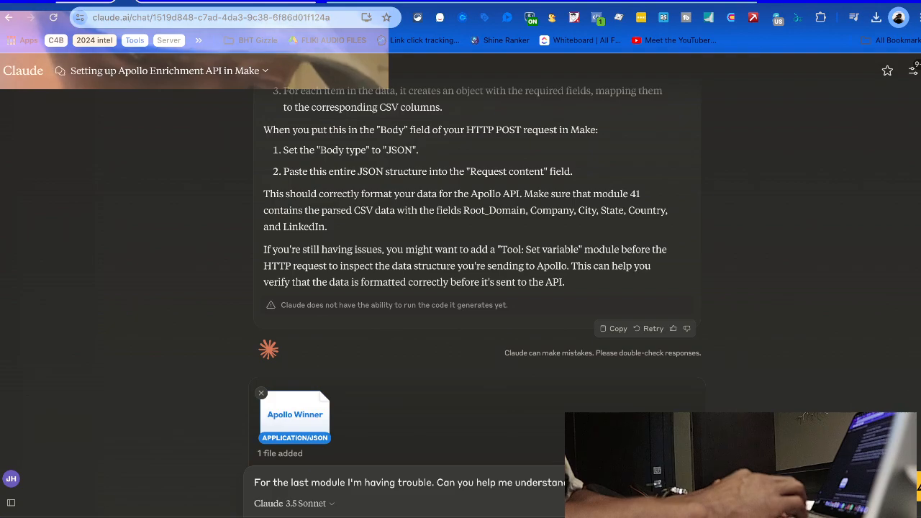
text(add)
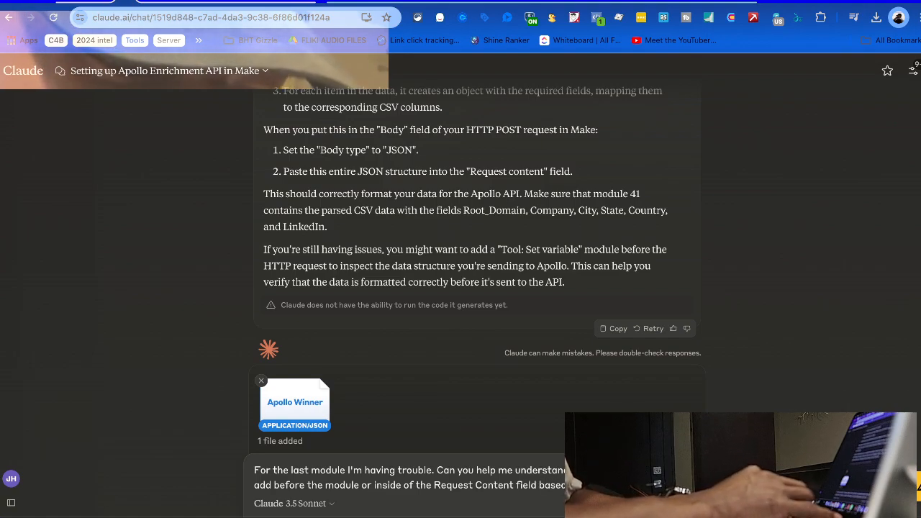
text("lead_list" must be an array)
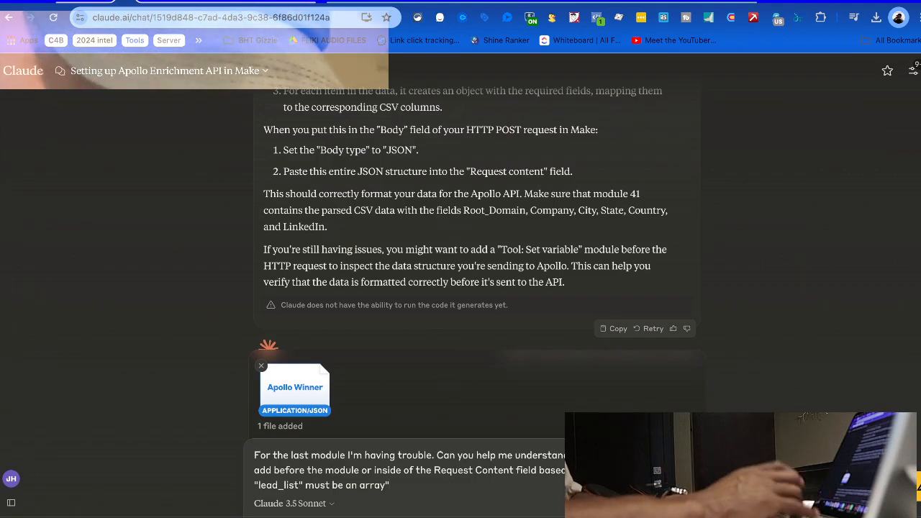
text(error)
key(ctrl+Up)
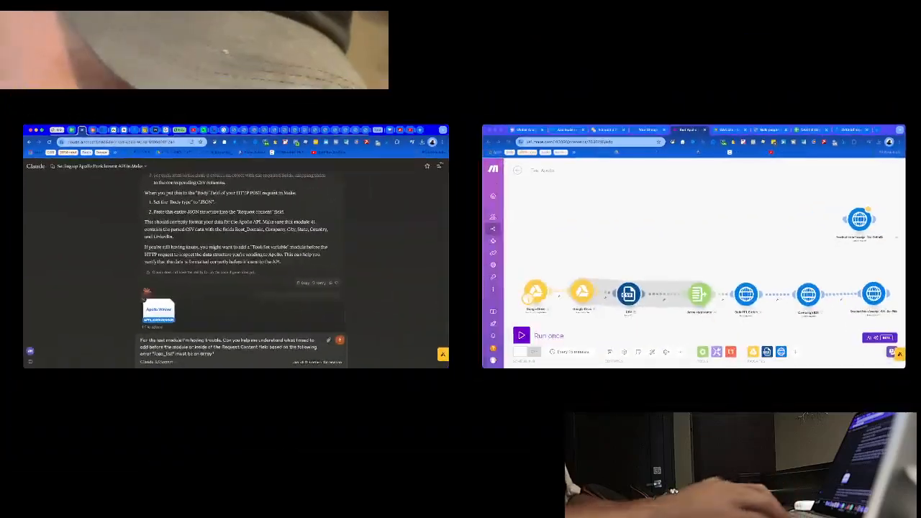
click(302, 295)
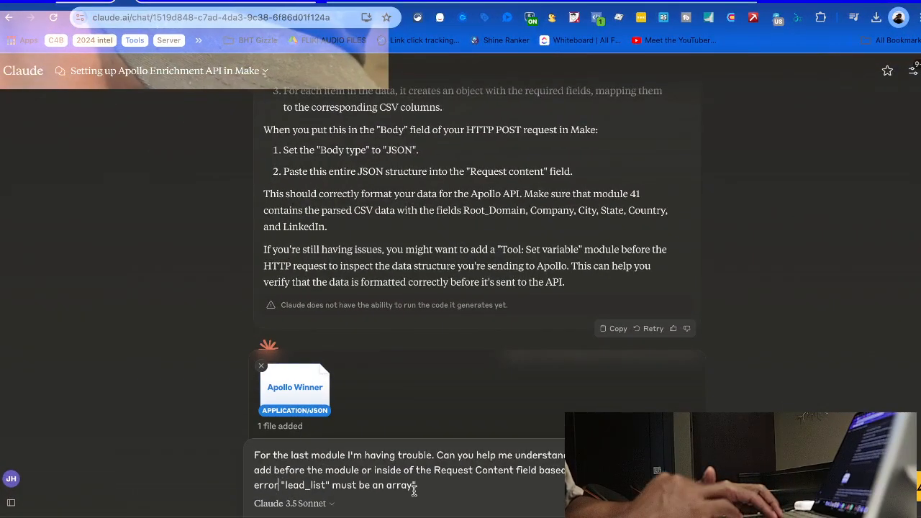
text(:)
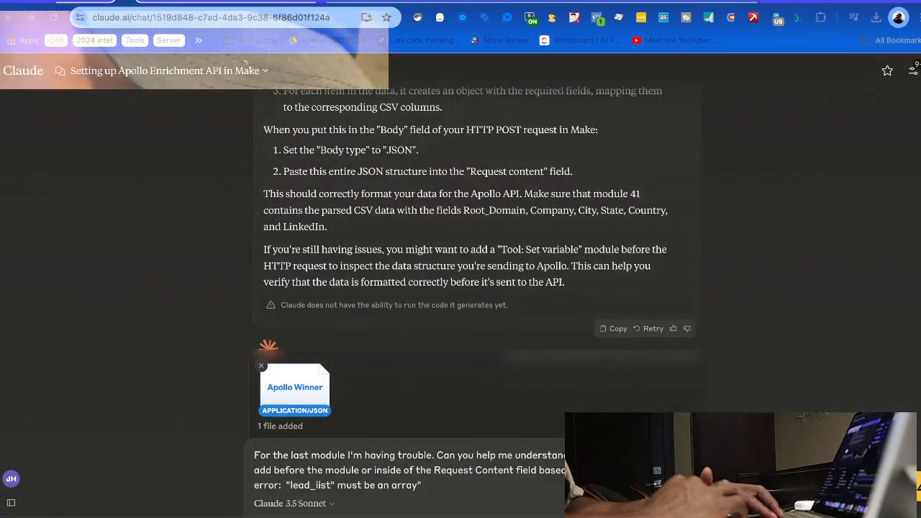
scroll(339, 448, down, 1)
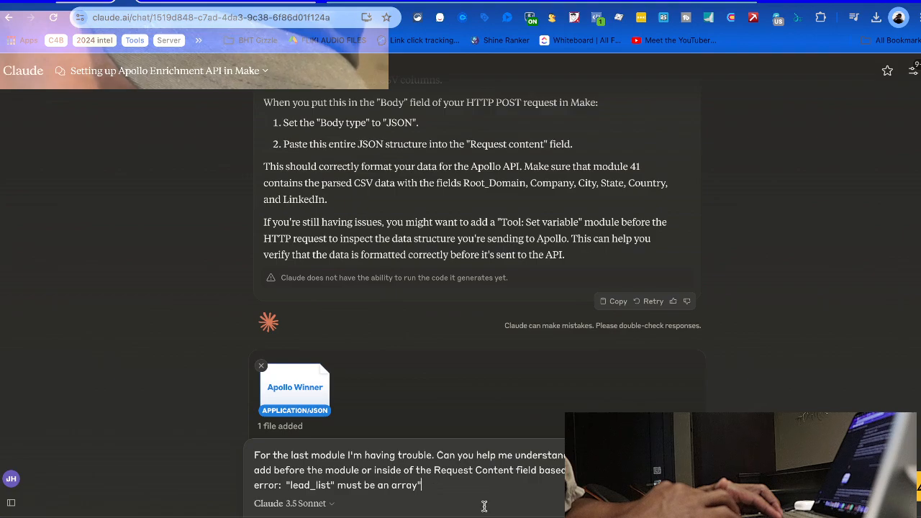
key(BackSpace)
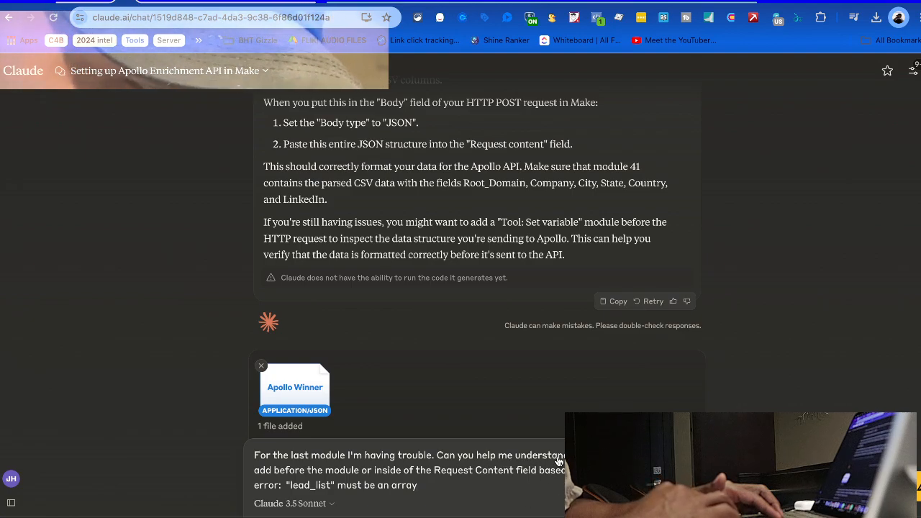
scroll(495, 490, up, 5)
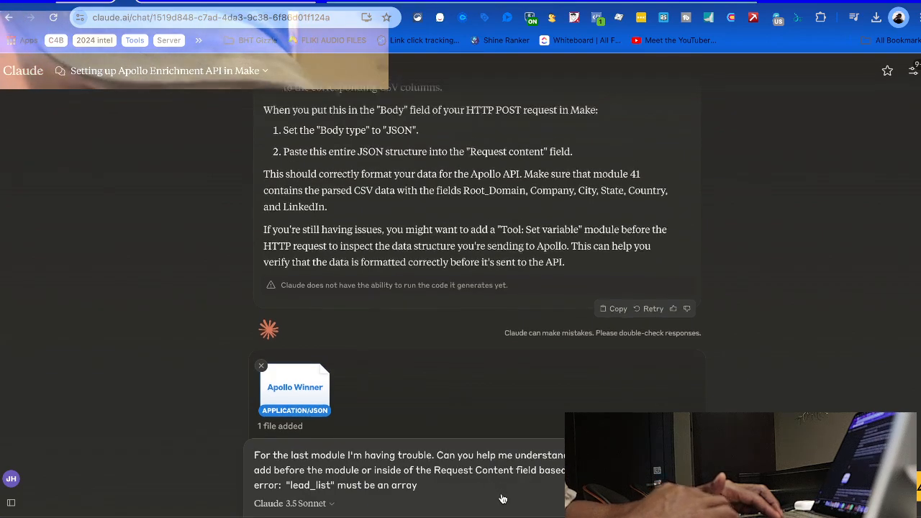
scroll(502, 498, down, 5)
Send the lead_list error question and read Claude's SetVariable formatting recommendation
key(Return)
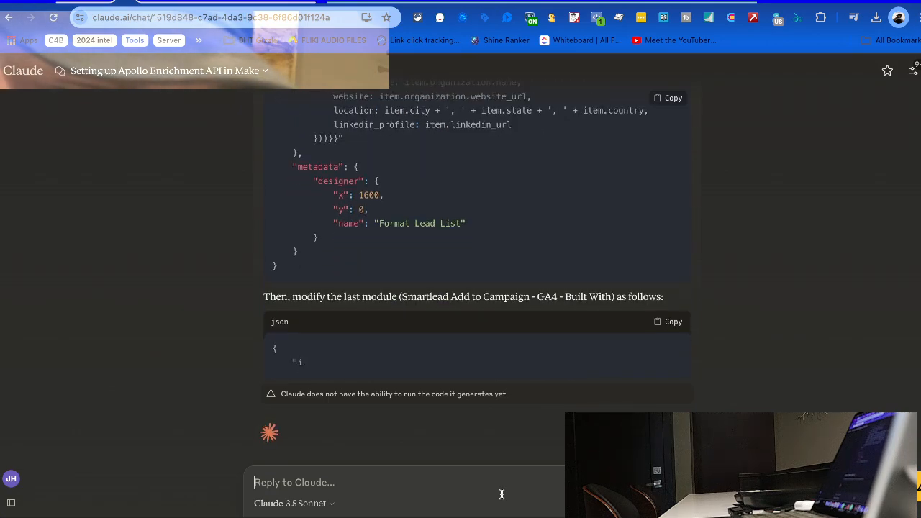
scroll(441, 208, up, 5)
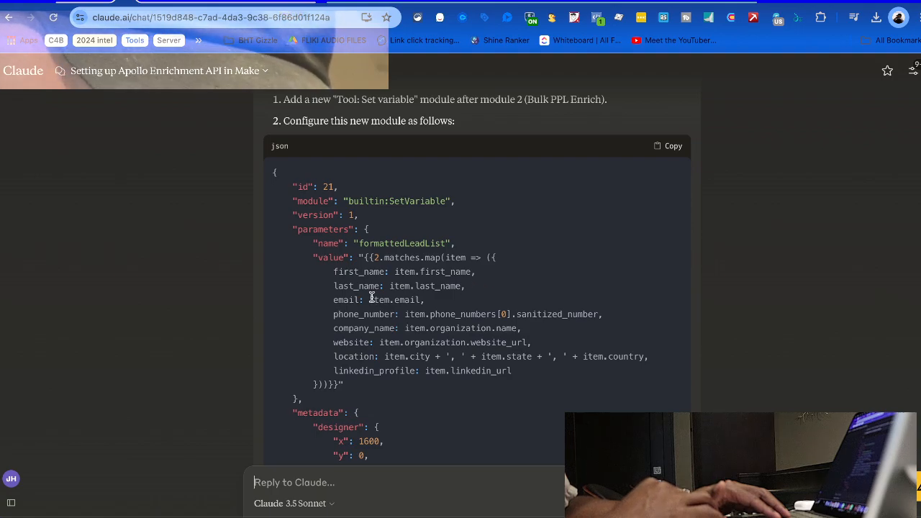
scroll(377, 293, up, 4)
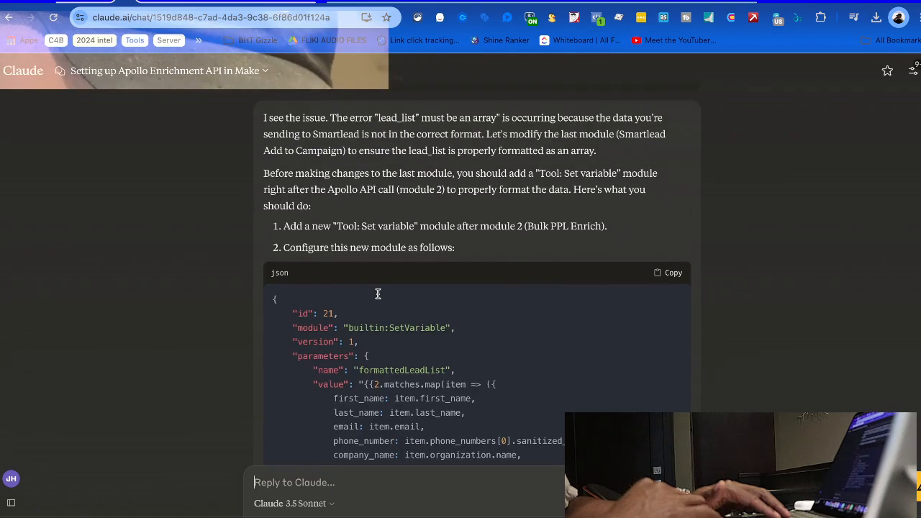
scroll(304, 231, up, 3)
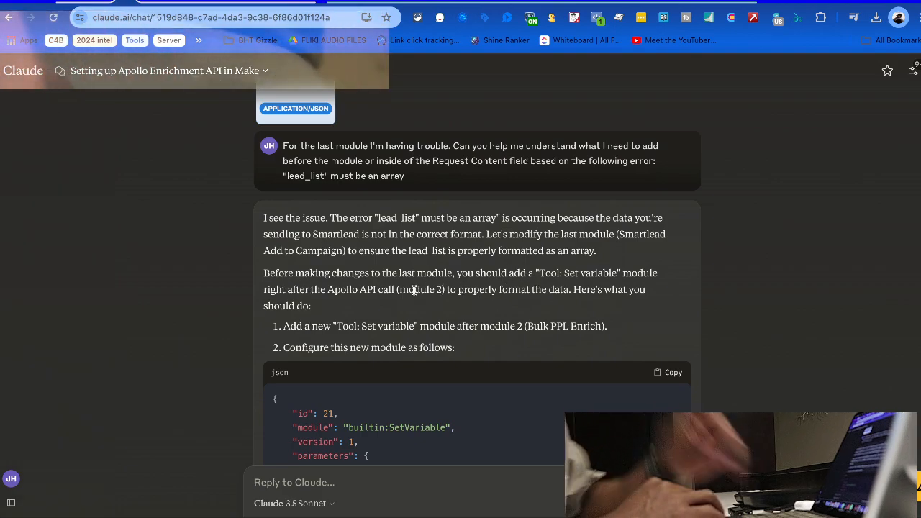
scroll(340, 343, down, 1)
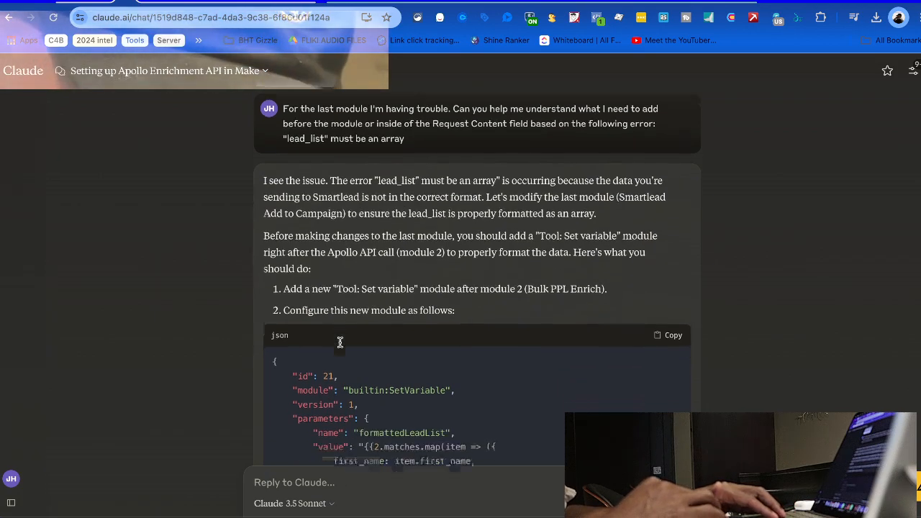
scroll(340, 343, down, 3)
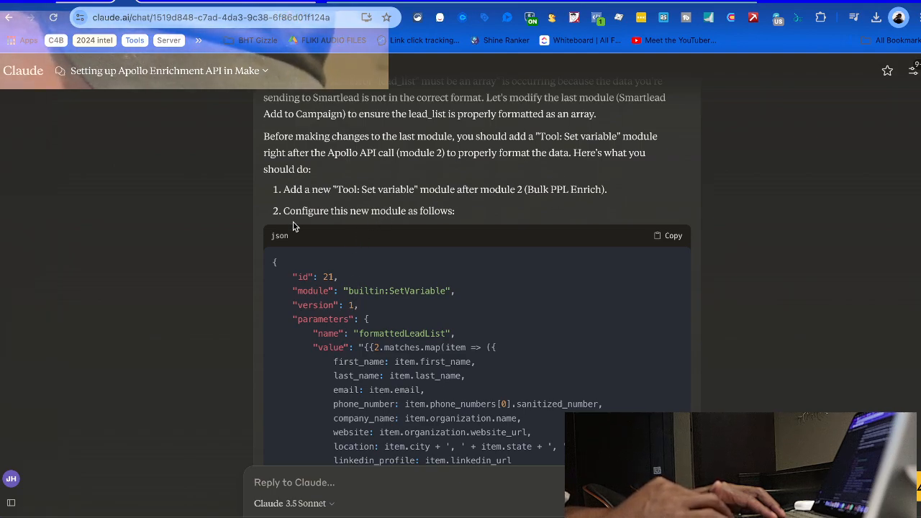
scroll(295, 261, down, 2)
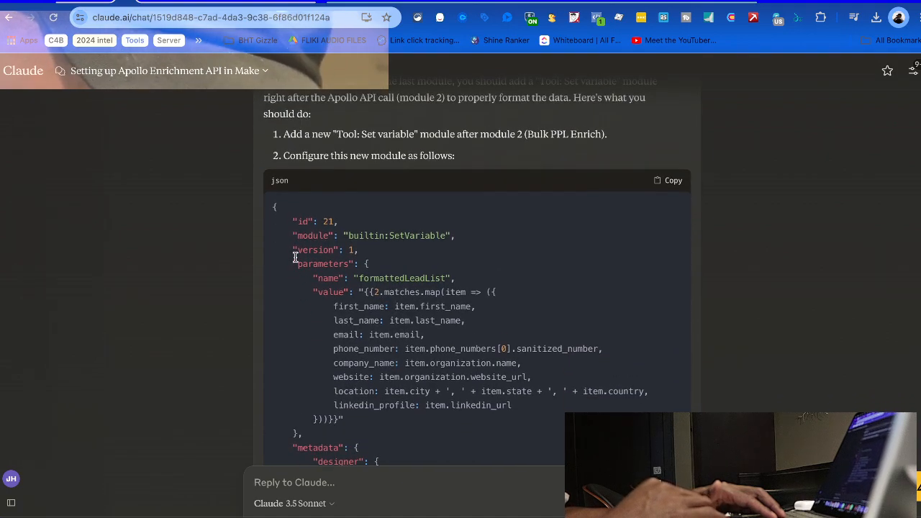
scroll(295, 257, down, 2)
scroll(551, 218, down, 3)
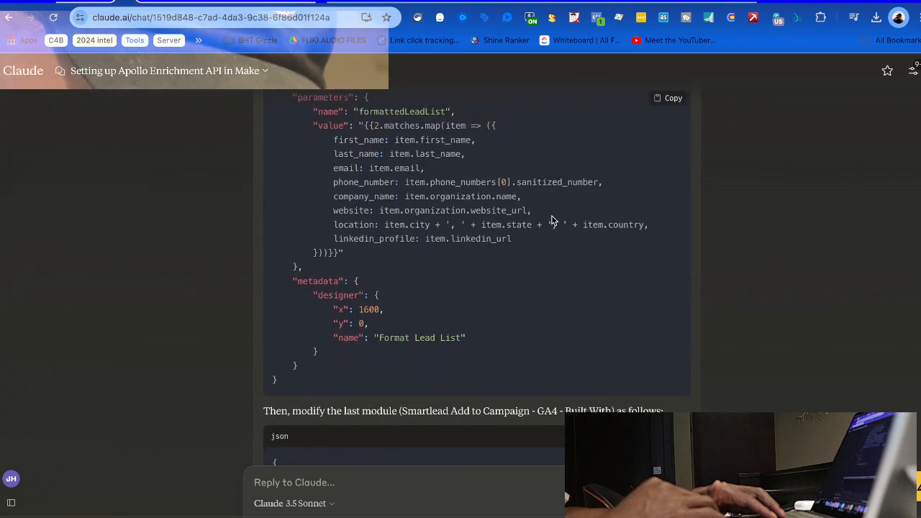
Review Claude's updated Smartlead module JSON using {{formattedLeadList}}, then return to Make
scroll(552, 218, up, 3)
scroll(584, 230, down, 6)
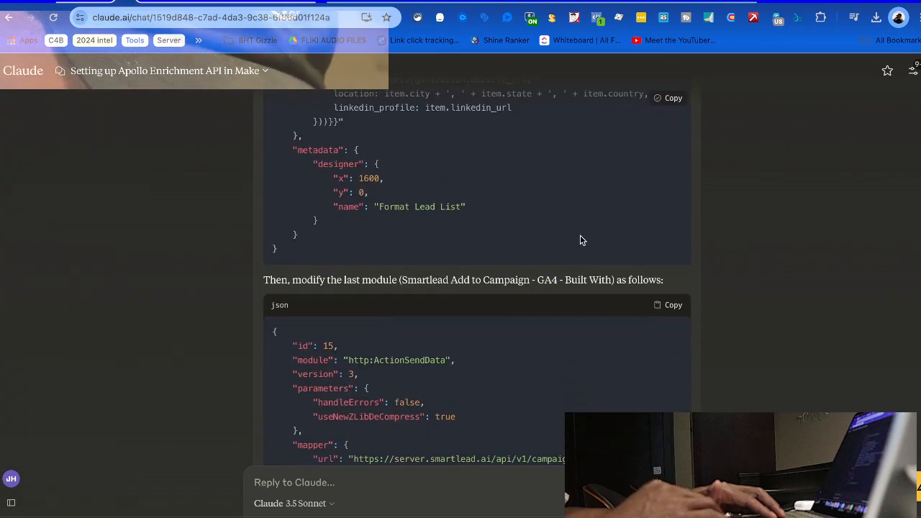
scroll(528, 329, down, 3)
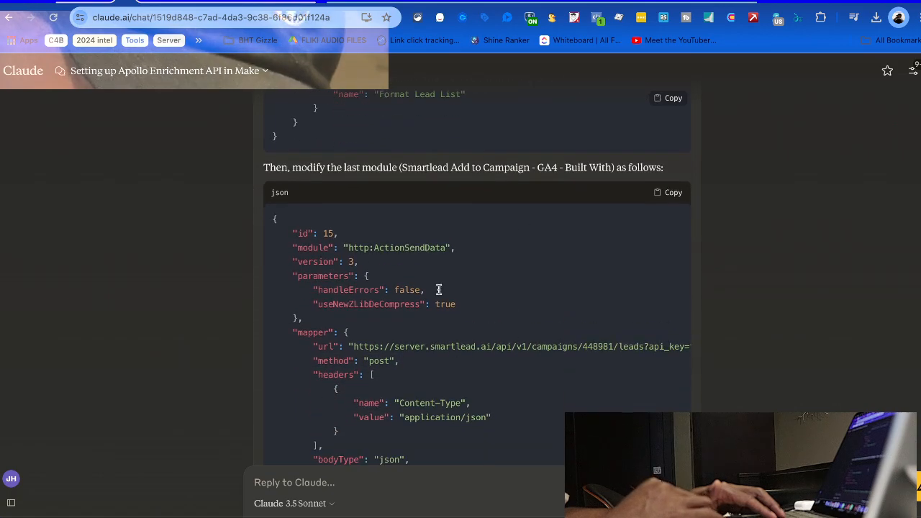
scroll(405, 371, down, 4)
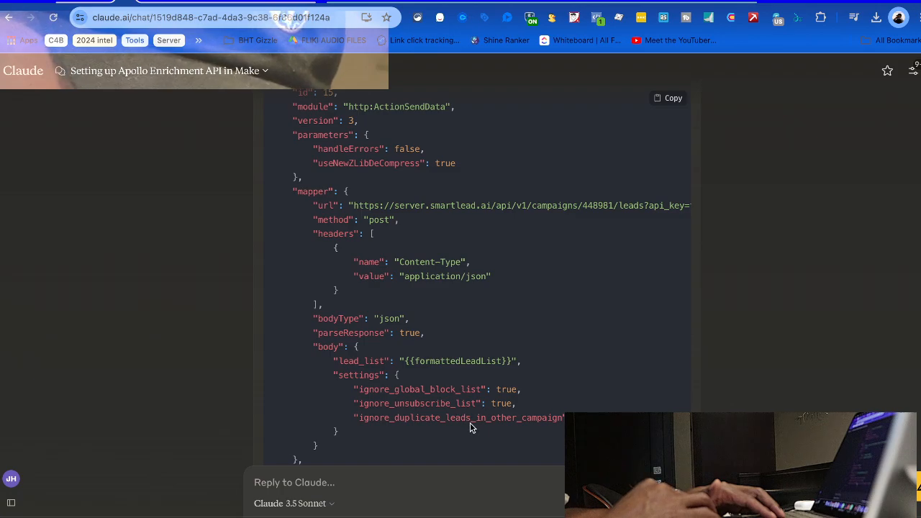
scroll(441, 420, down, 3)
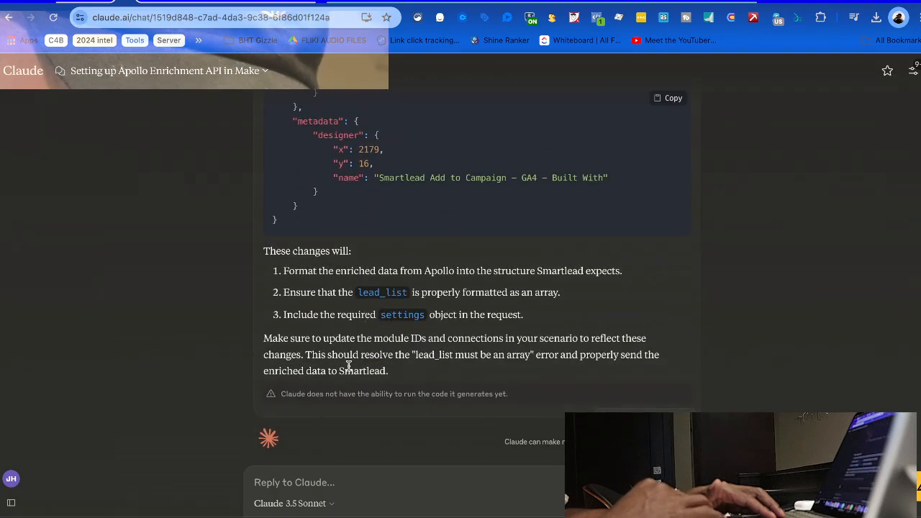
scroll(404, 327, up, 20)
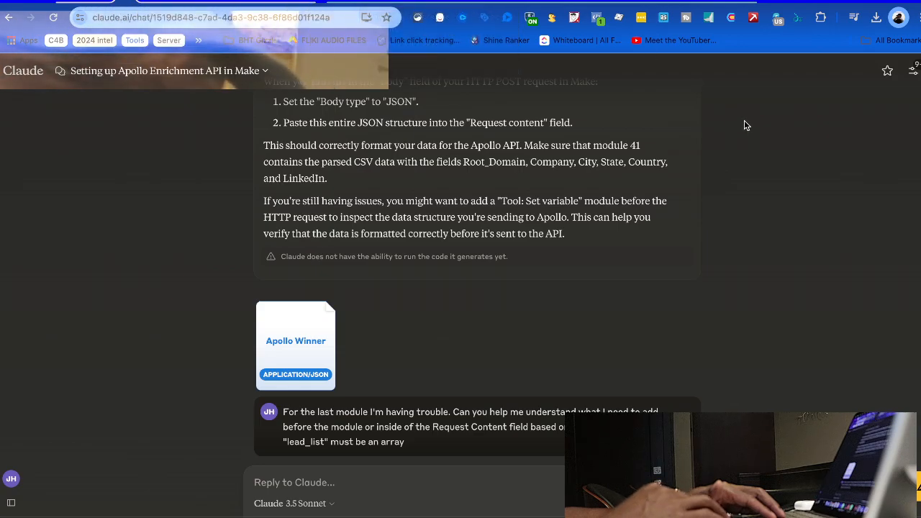
key(ctrl+Up)
click(654, 210)
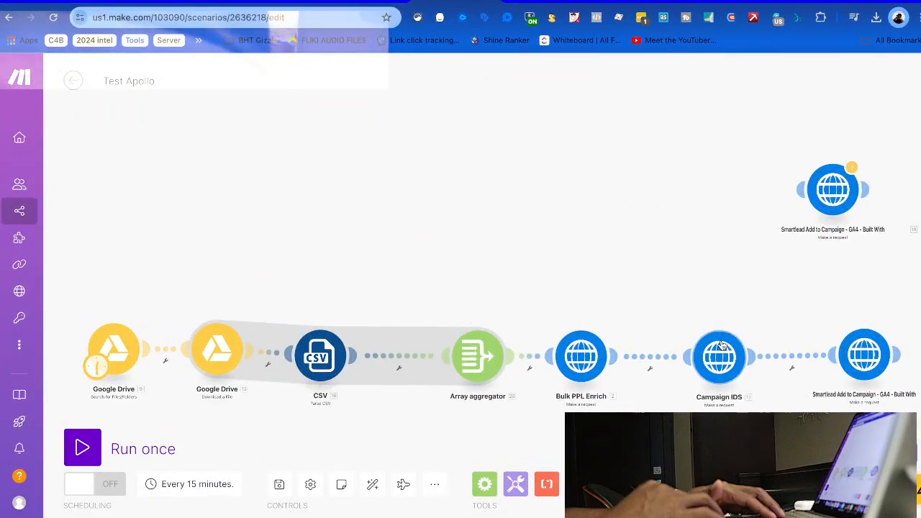
Insert a Tools Set variable module on the Bulk PPL Enrich–Campaign IDS link
click(649, 367)
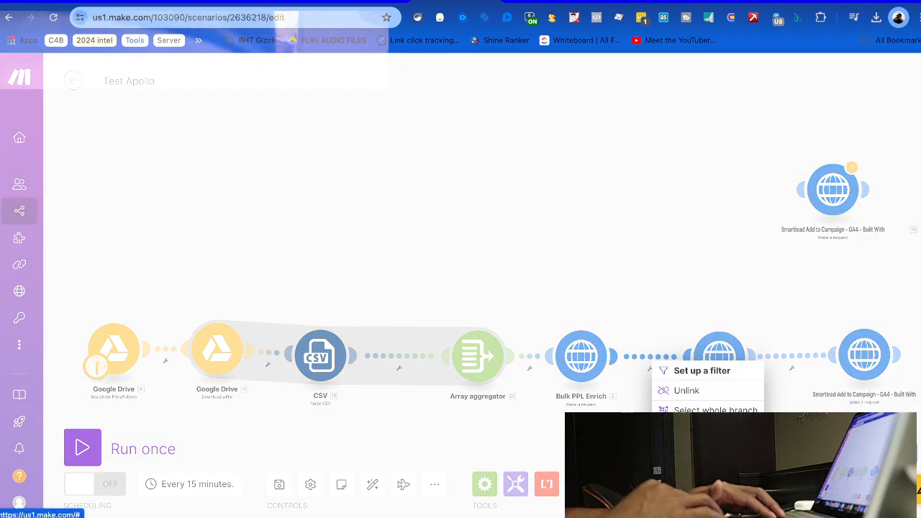
click(701, 450)
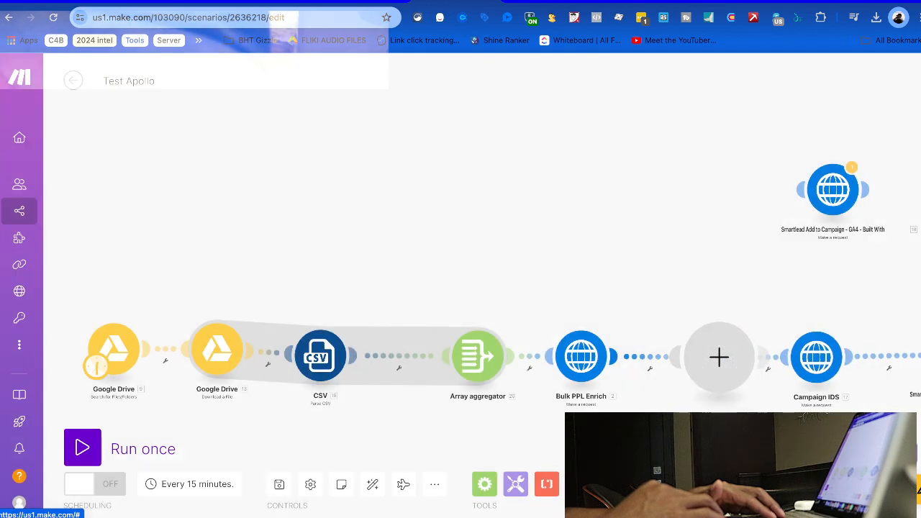
text(var)
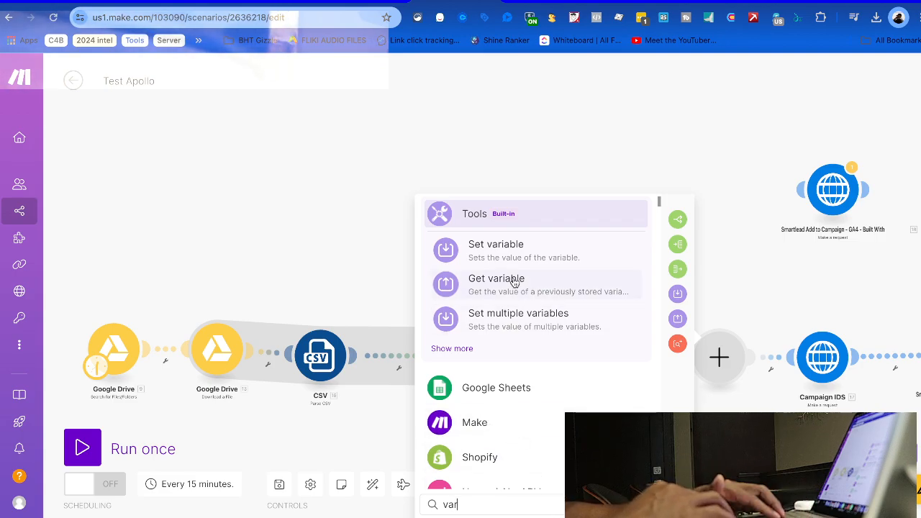
scroll(512, 288, down, 2)
click(450, 274)
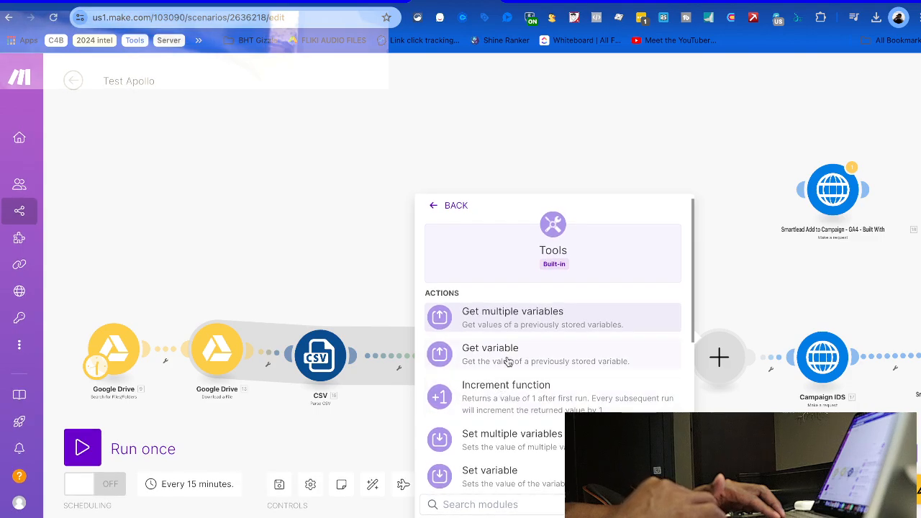
scroll(508, 356, down, 3)
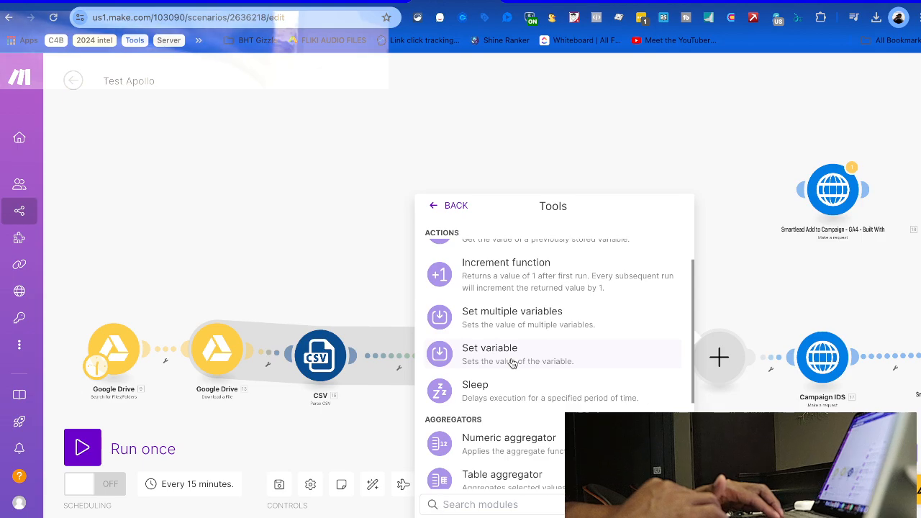
scroll(511, 360, down, 1)
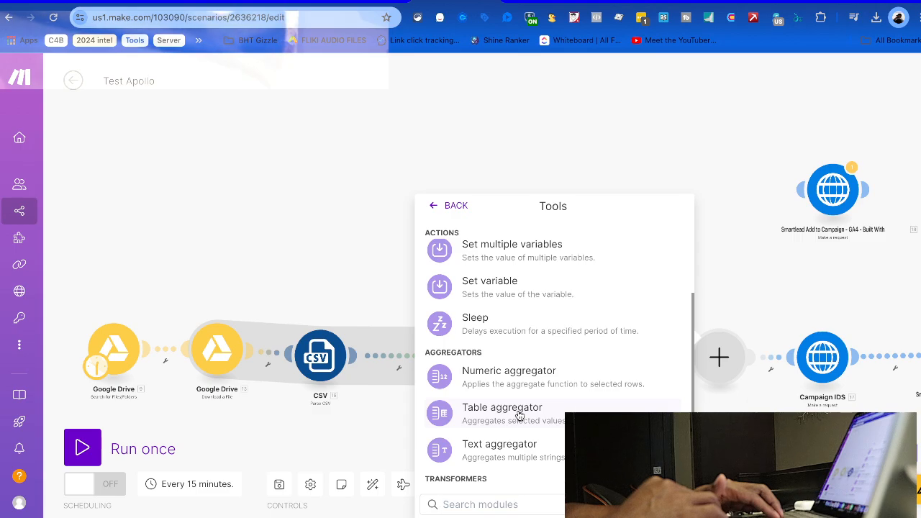
click(522, 289)
Paste Claude's SetVariable JSON into the module's Variable value field
click(449, 418)
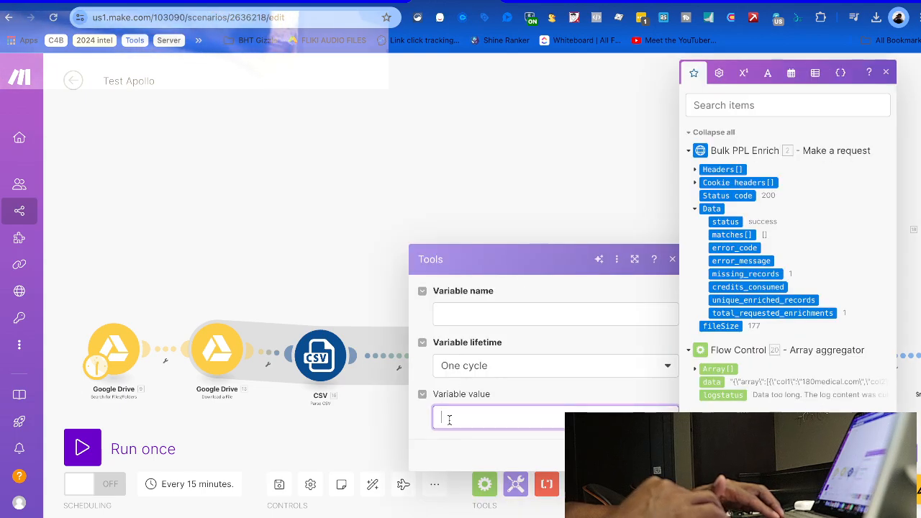
key(ctrl+v)
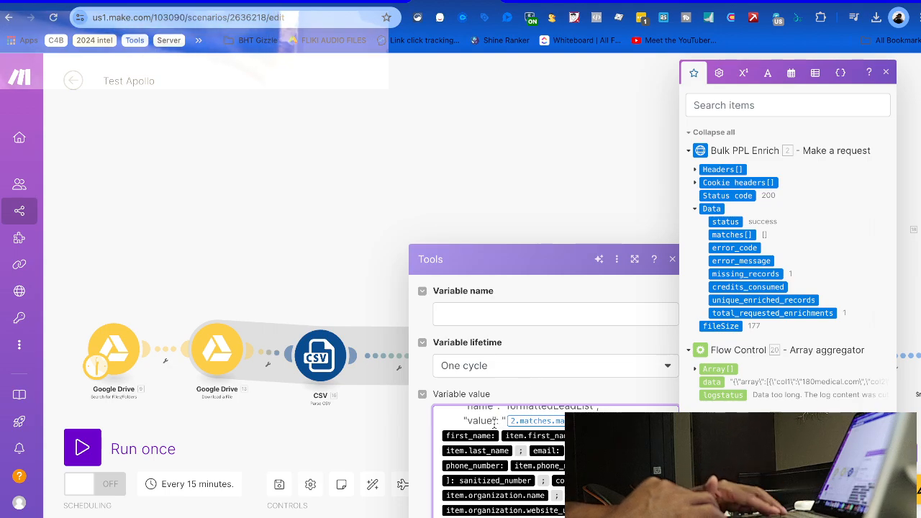
scroll(486, 434, up, 3)
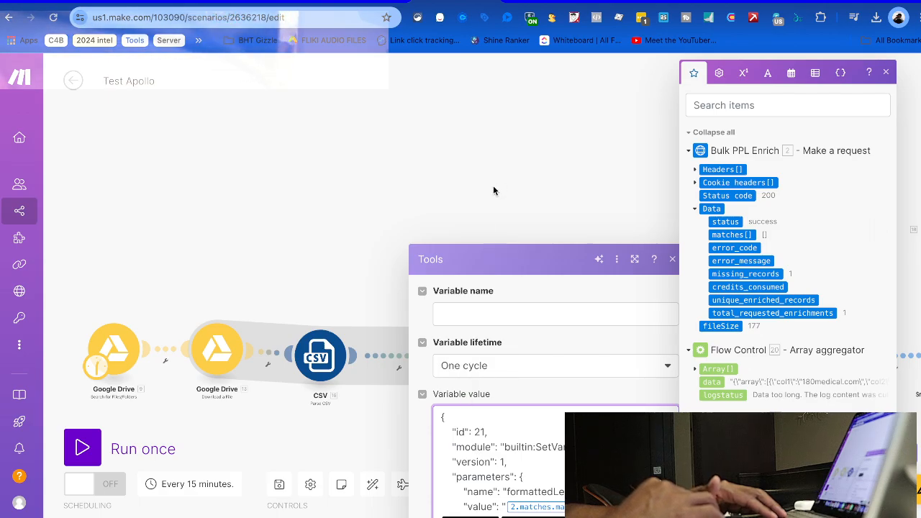
key(ctrl+Up)
Start a Claude follow-up asking whether the code belongs in the "Variable Value" field
click(580, 305)
scroll(529, 403, down, 6)
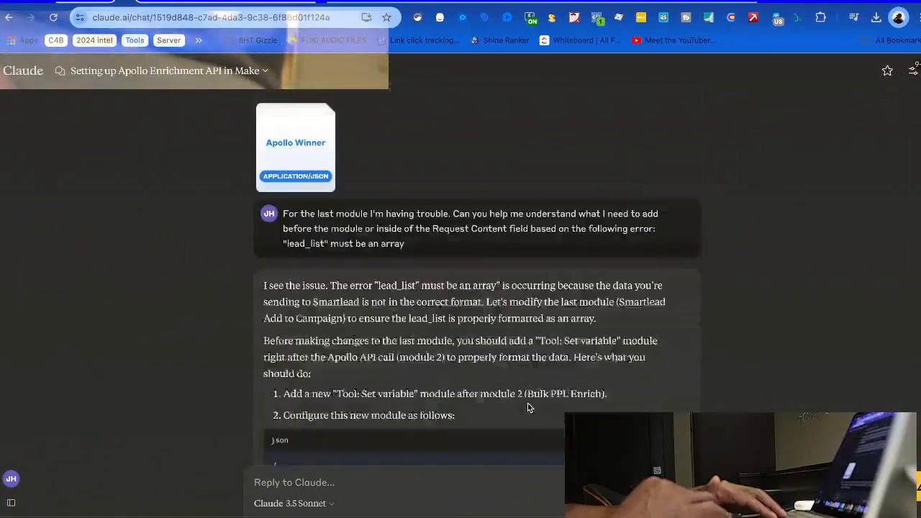
scroll(397, 456, down, 5)
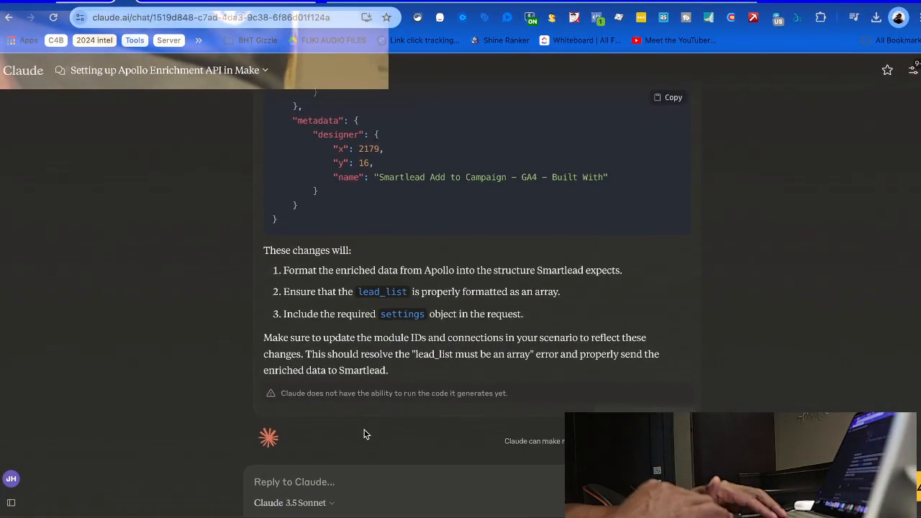
click(338, 483)
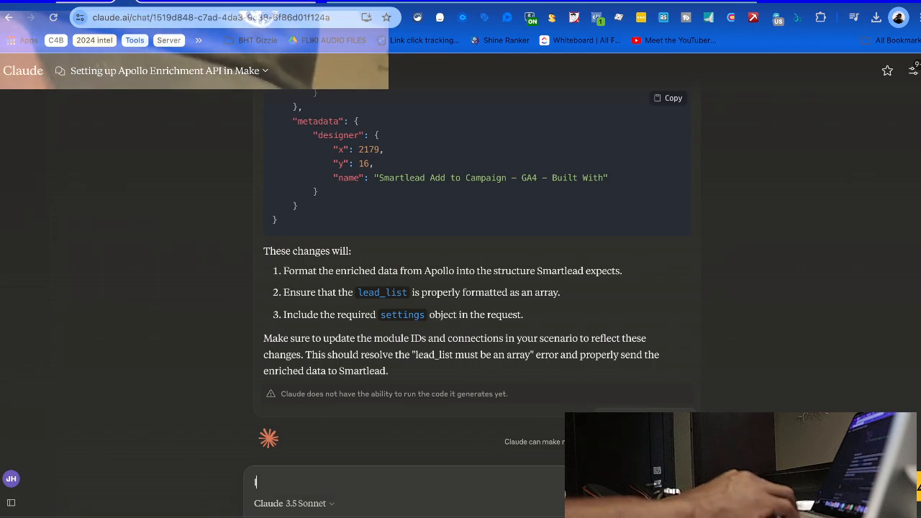
text(I'm cretea)
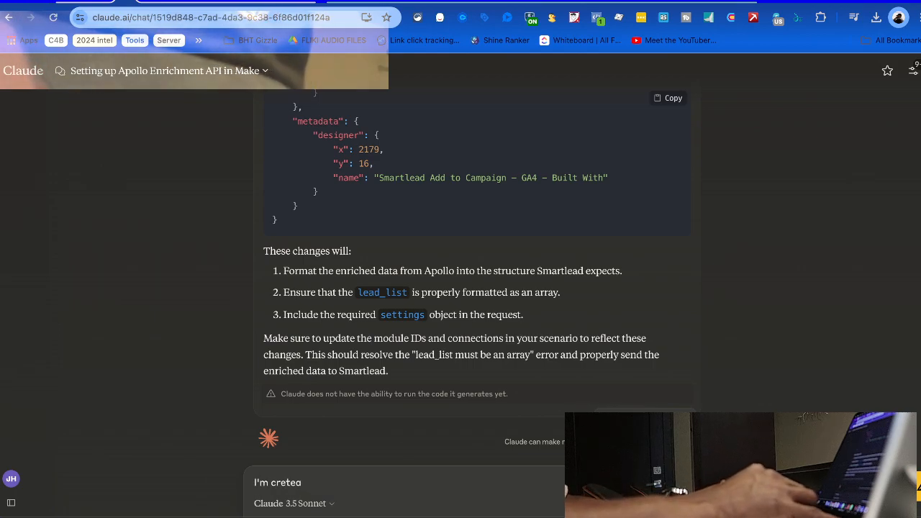
key(BackSpace)
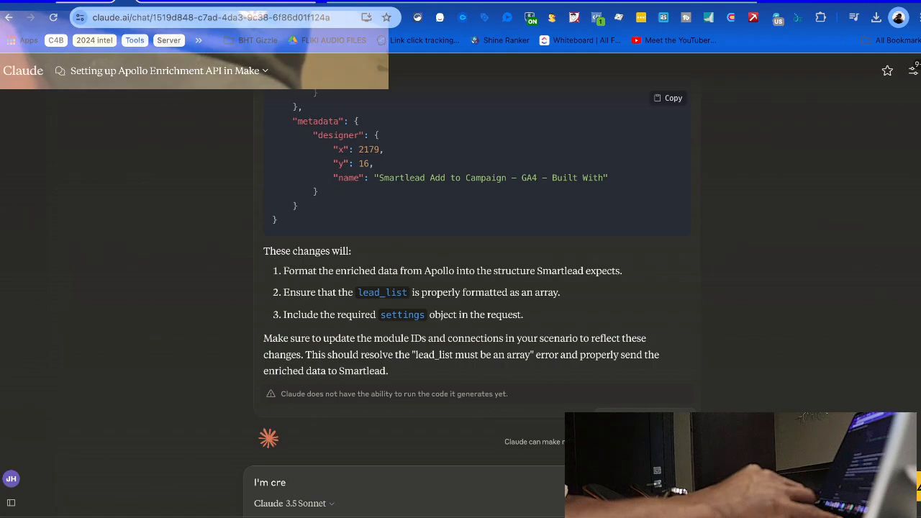
text(ating a variable that say)
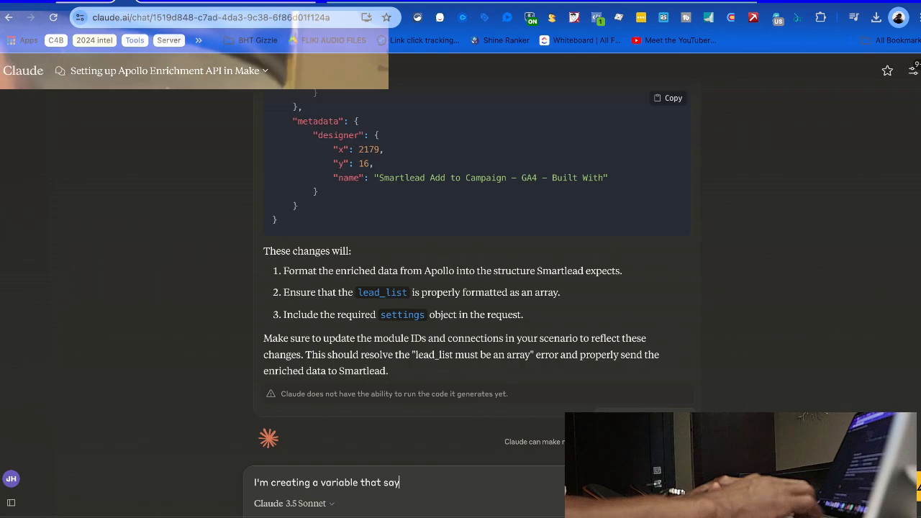
text(s "Variable Value" am I meant to pu)
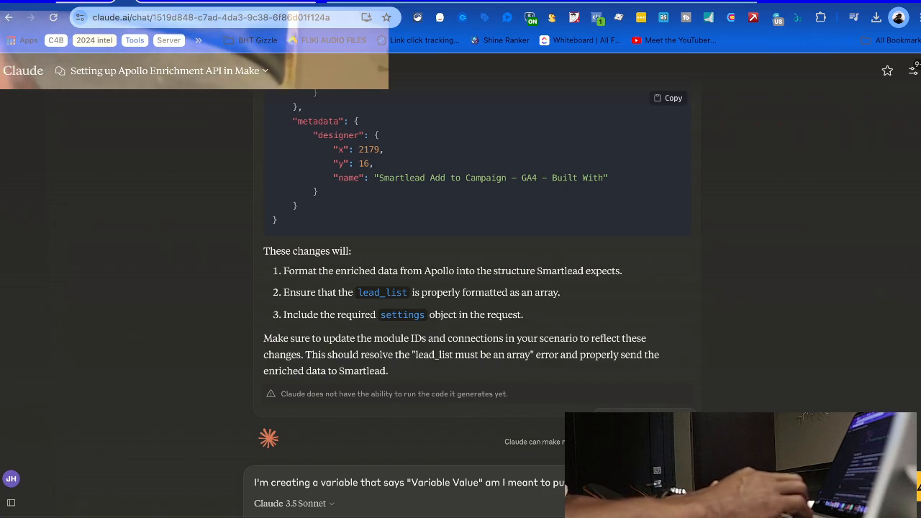
Paste the Set variable JSON below the question after blank lines and send it
key(shift+Return)
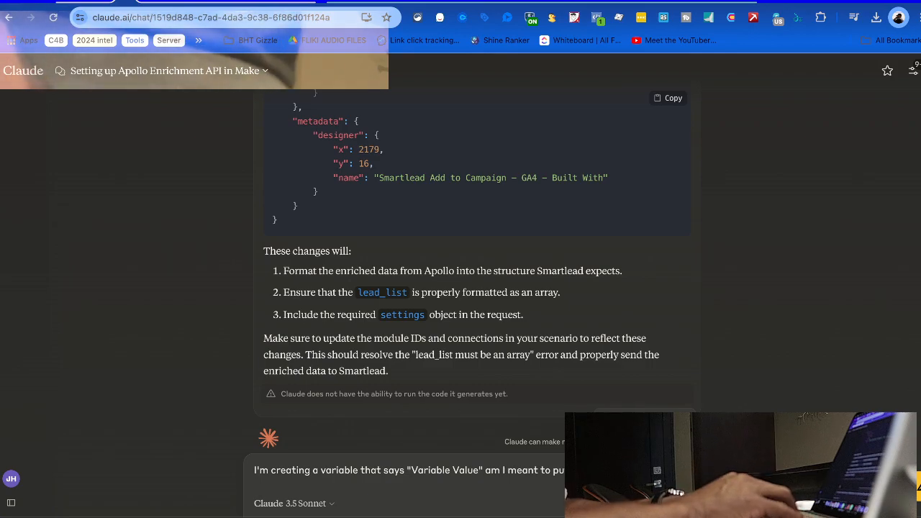
key(shift+Return)
key(ctrl+v)
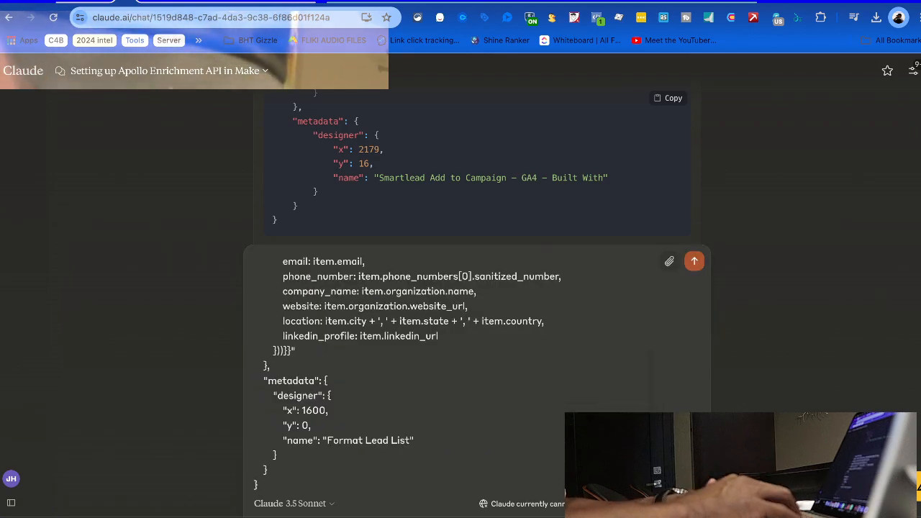
scroll(385, 301, up, 3)
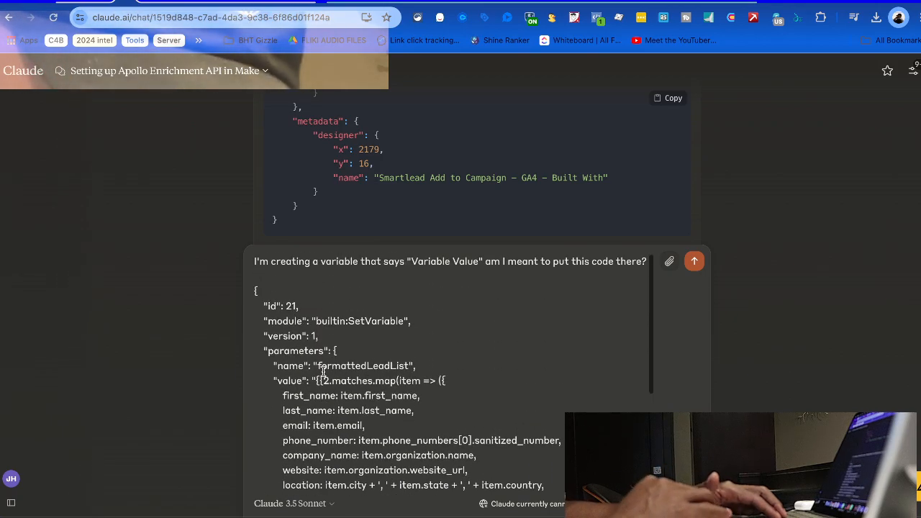
scroll(385, 301, up, 3)
scroll(384, 302, down, 2)
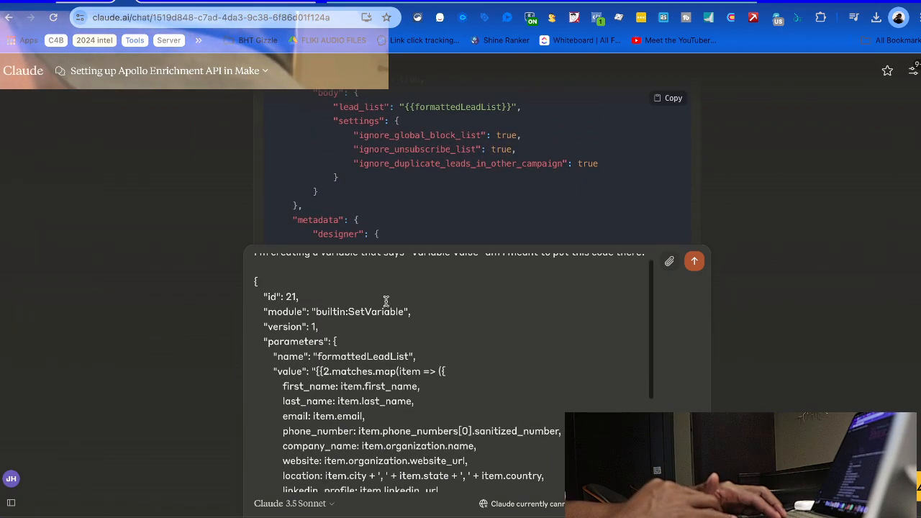
scroll(371, 323, down, 2)
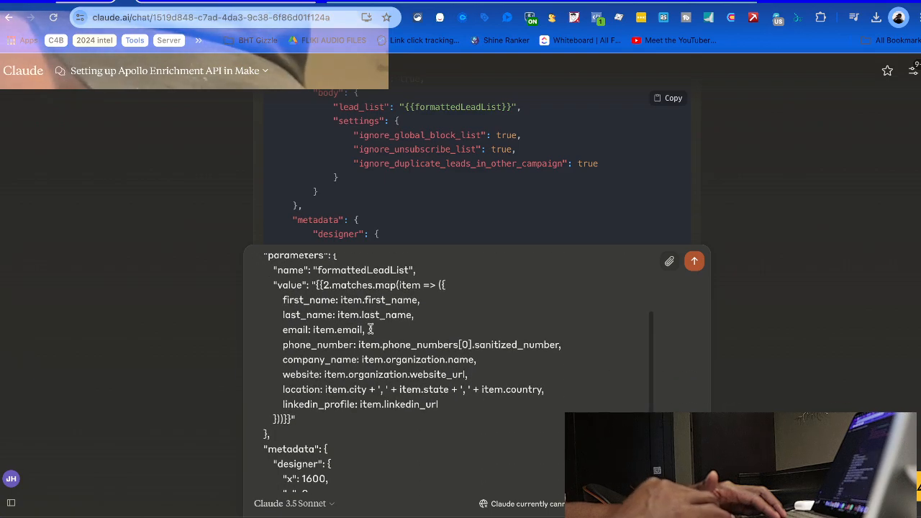
scroll(372, 339, up, 3)
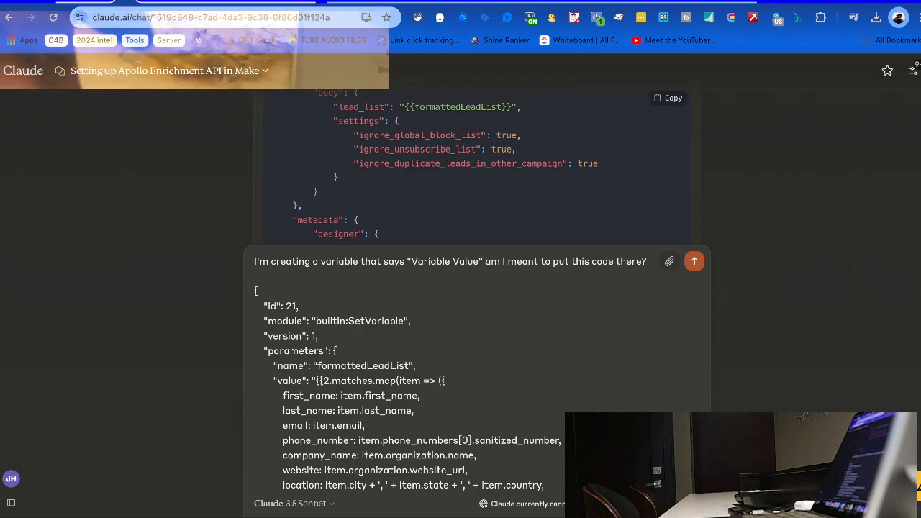
key(Return)
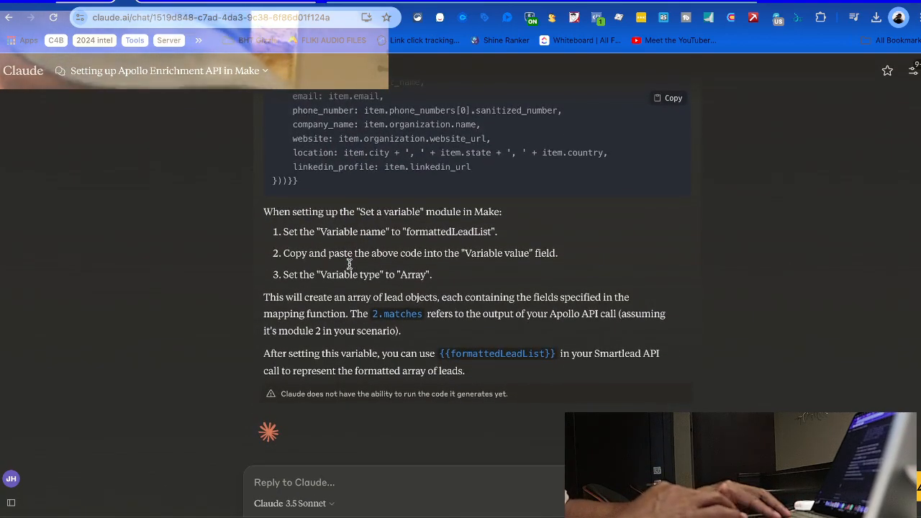
Read Claude's new 2.matches.map code block and its Set a variable setup steps
scroll(349, 264, up, 2)
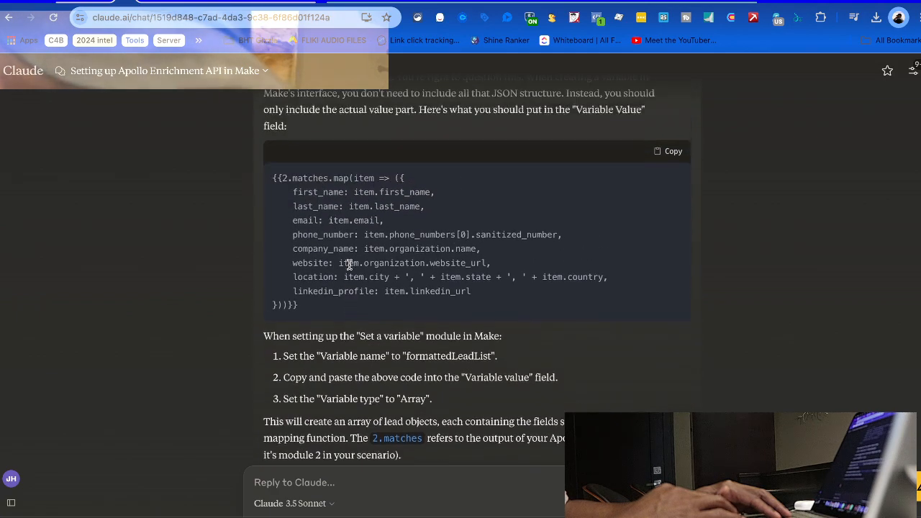
scroll(349, 264, up, 15)
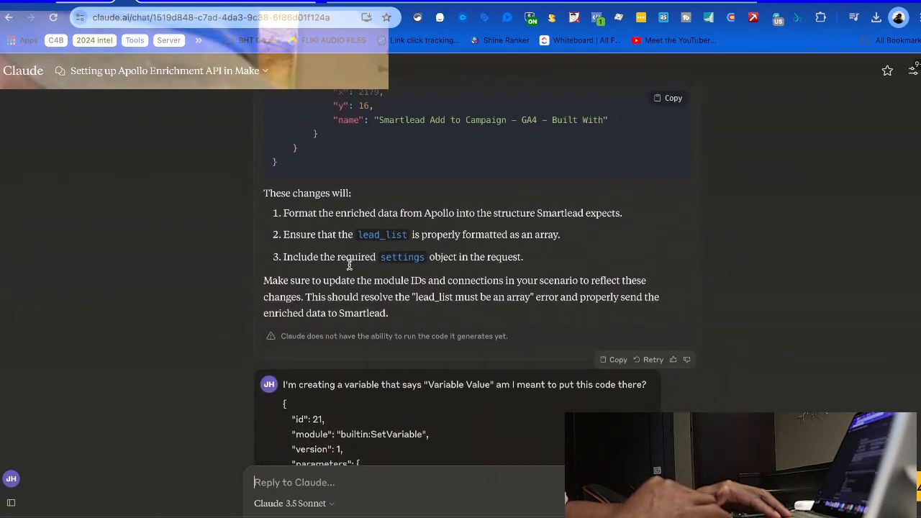
scroll(349, 264, down, 8)
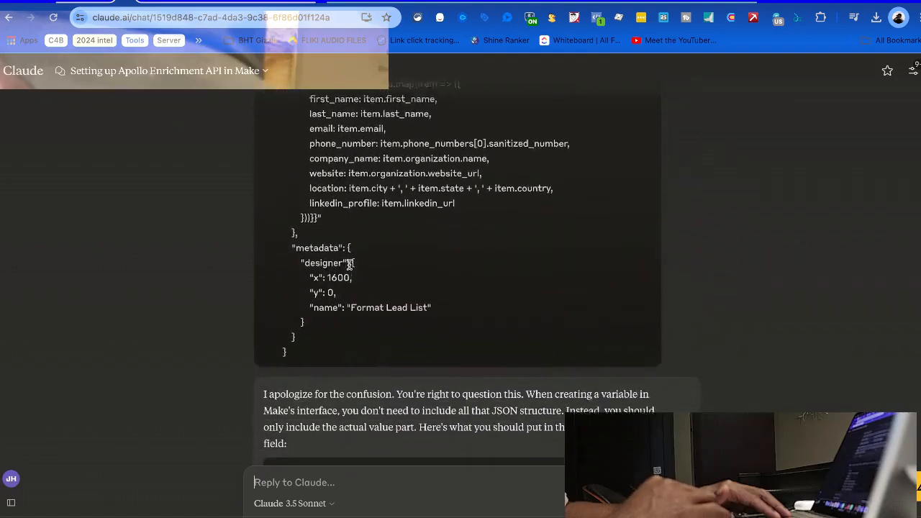
scroll(349, 264, down, 4)
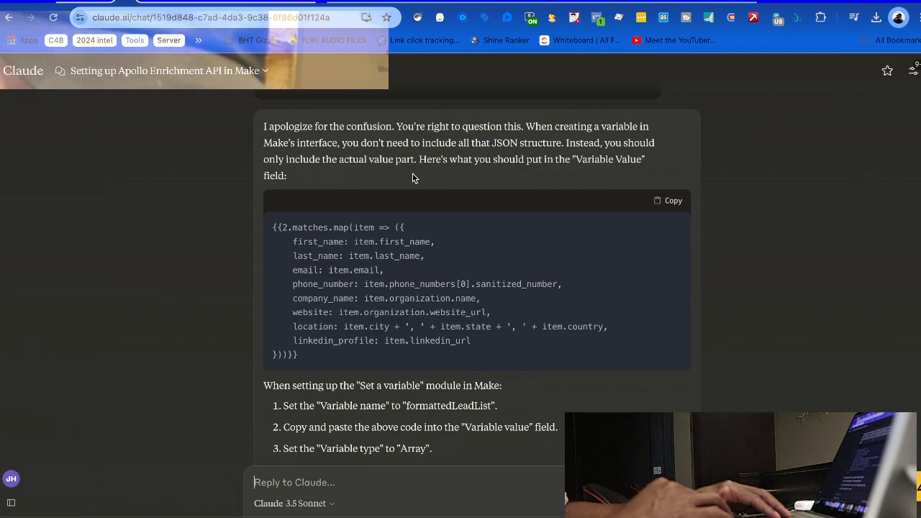
scroll(287, 254, down, 1)
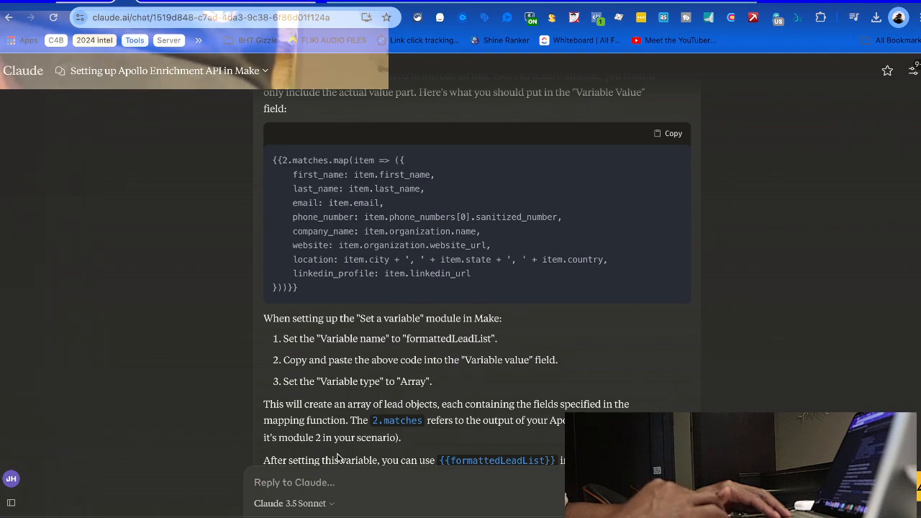
scroll(339, 458, down, 1)
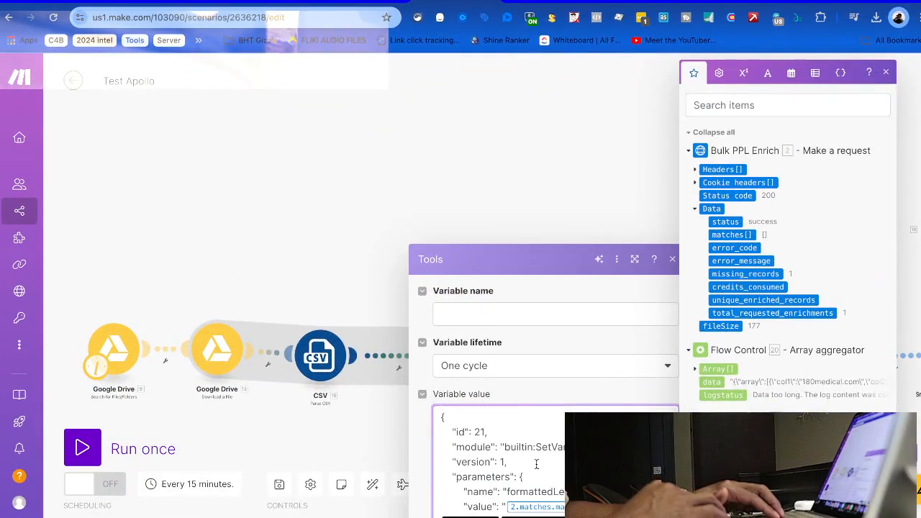
Replace the Variable value's old JSON with the pasted 2.matches.map expression
scroll(536, 464, down, 2)
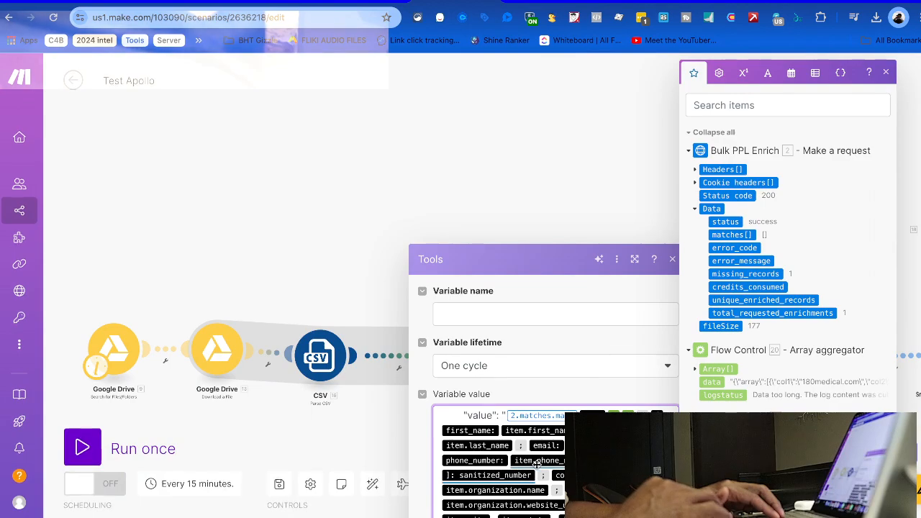
drag(506, 279, 484, 207)
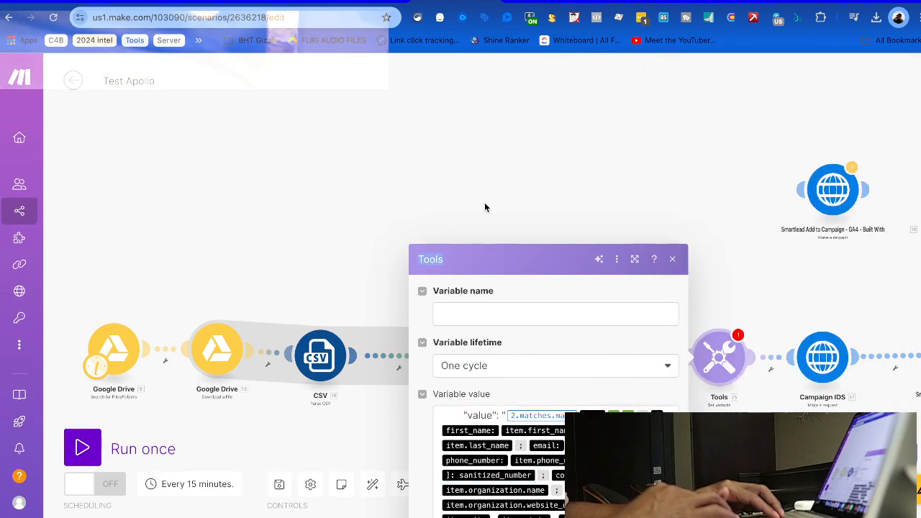
click(511, 453)
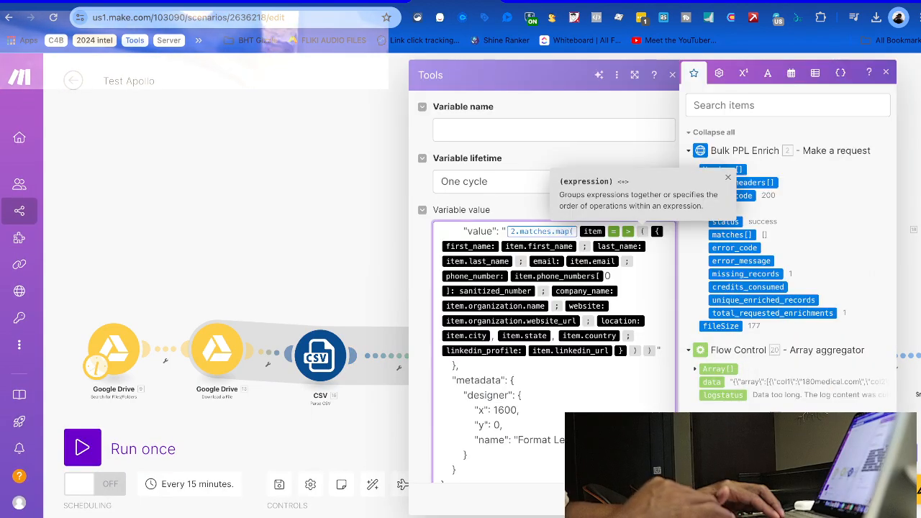
scroll(457, 449, down, 1)
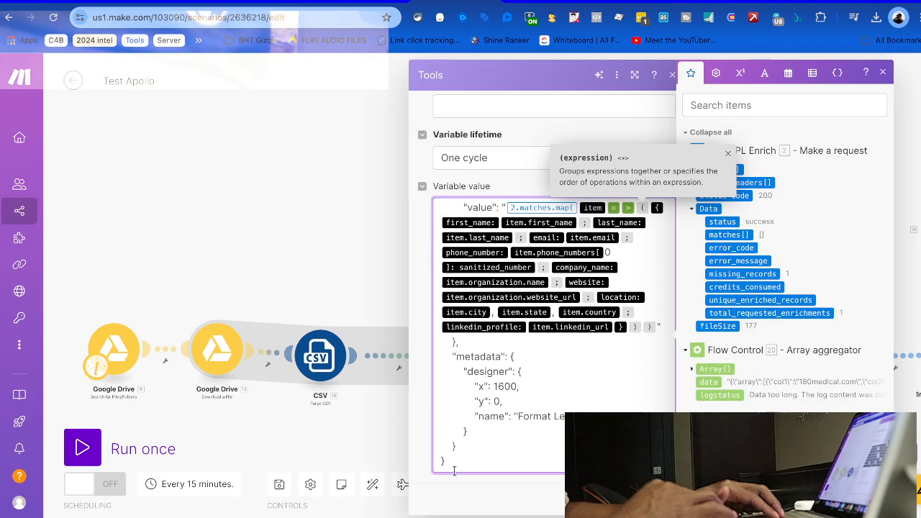
drag(454, 470, 372, 148)
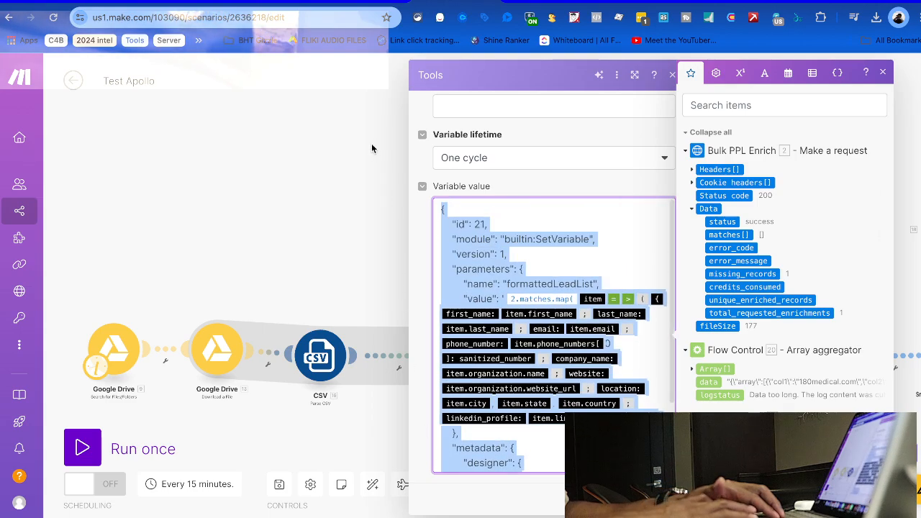
key(BackSpace)
key(ctrl+v)
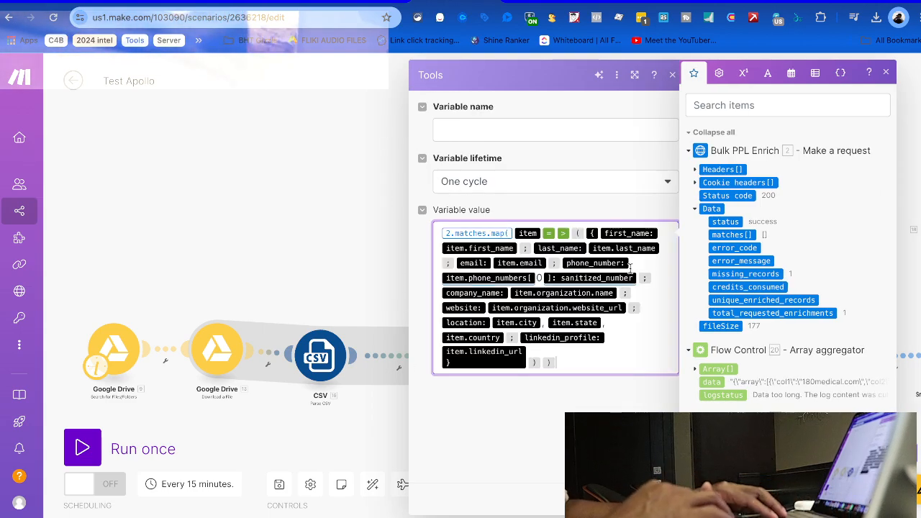
Clear the edited value and re-paste the clean matches.map expression as its only content
click(518, 247)
key(BackSpace)
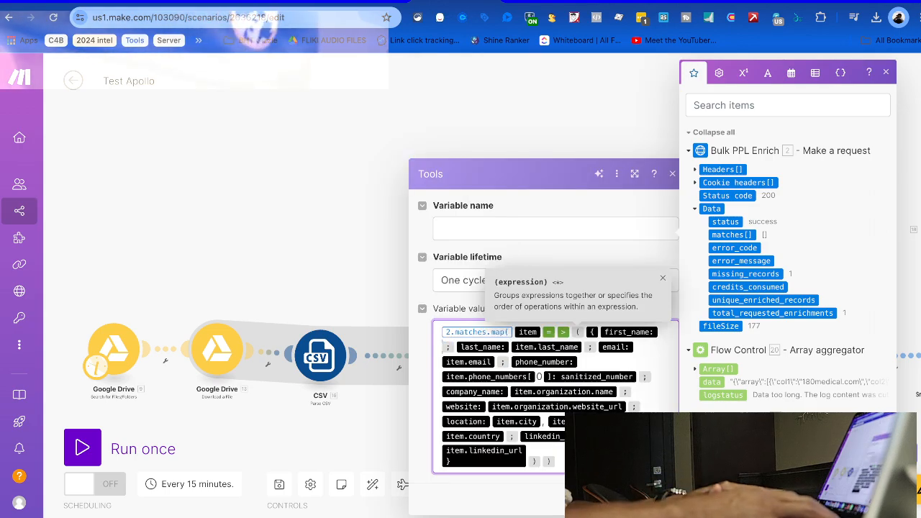
scroll(765, 344, down, 15)
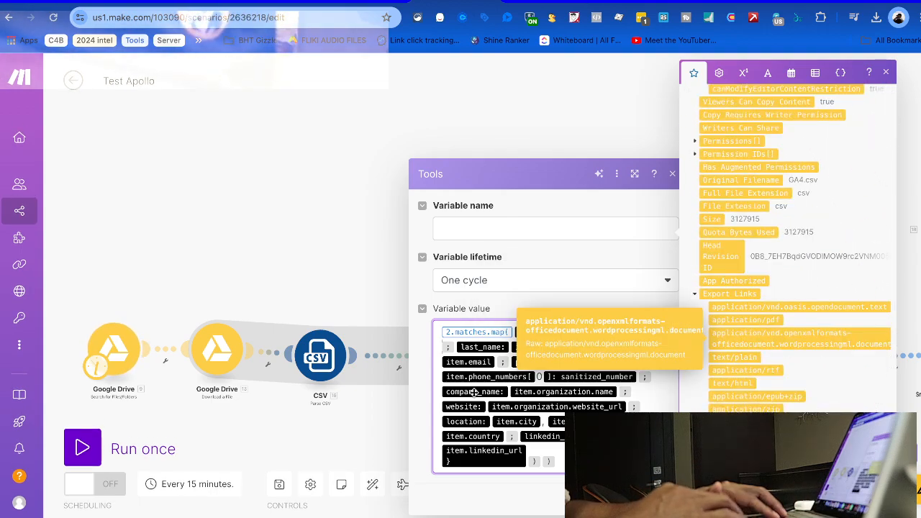
key(ctrl+v)
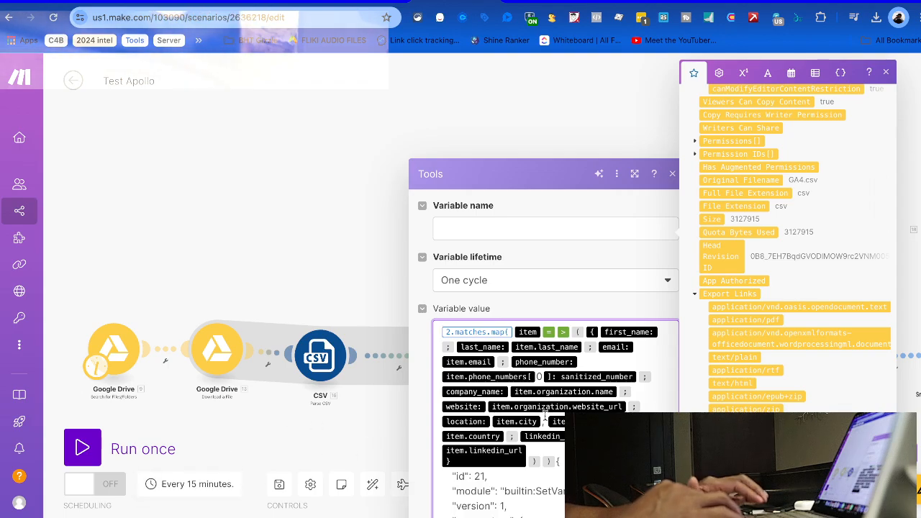
scroll(545, 416, down, 3)
scroll(531, 468, down, 3)
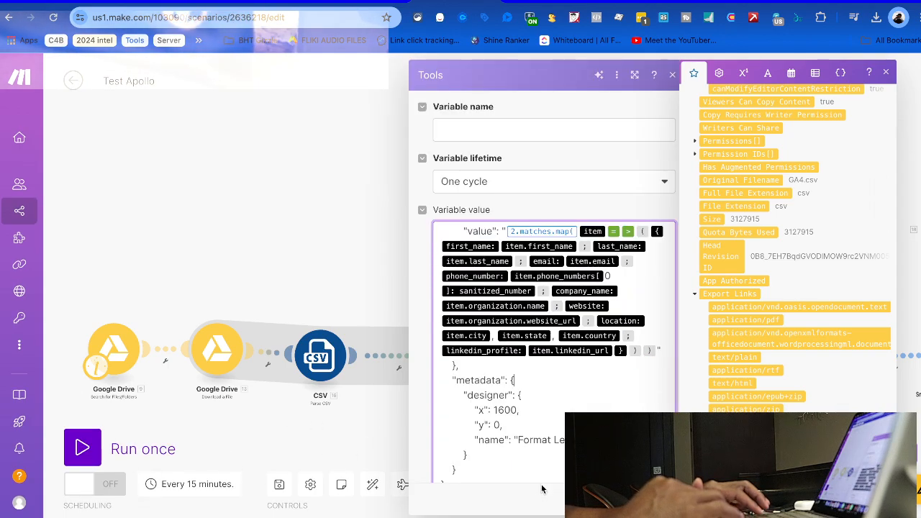
drag(524, 477, 344, 195)
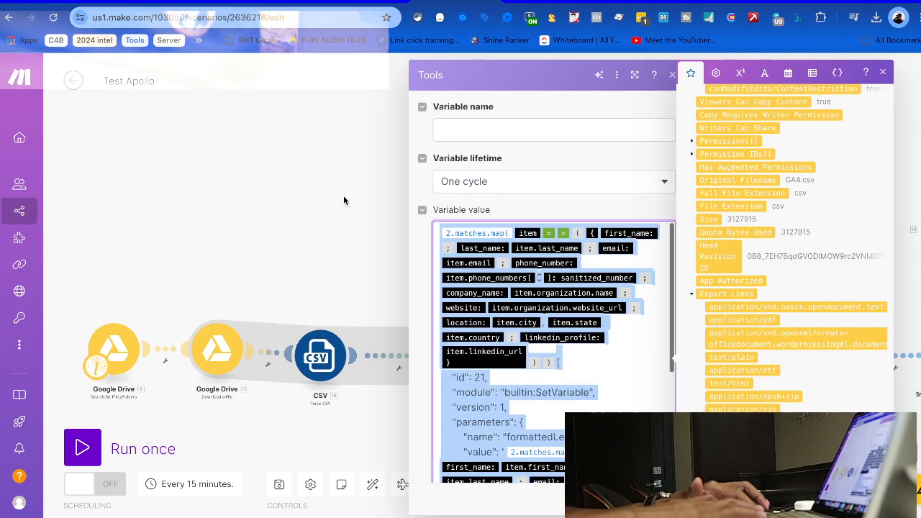
key(BackSpace)
text(2.matches.map( item = > ( { first_name: item.first_name ; last_name: item.last_name ; email: item.email ; phone_number: item.phone_numbers[ 0 ]: sanitized_number ; company_name: item.organization.name ; website: item.organization.website_url ; location: item.city , item.state , item.country ; linkedin_profile: item.linkedin_url } ) ))
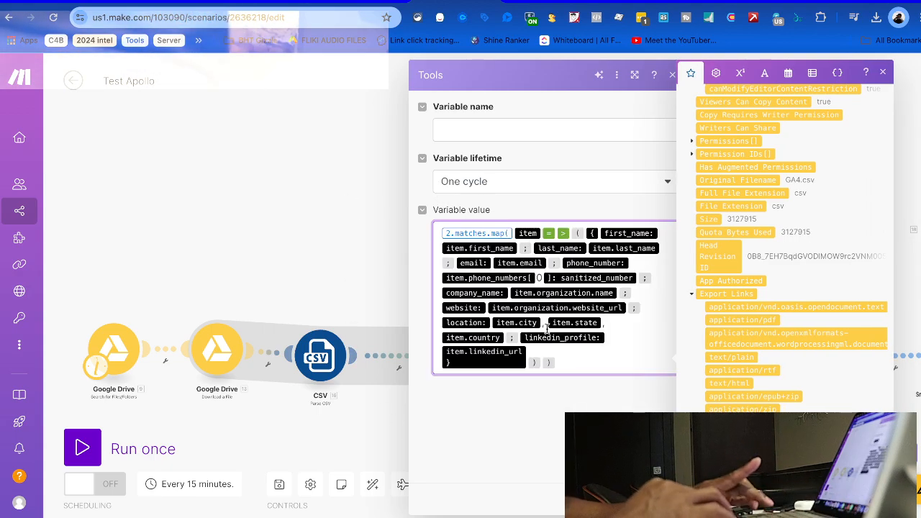
click(525, 417)
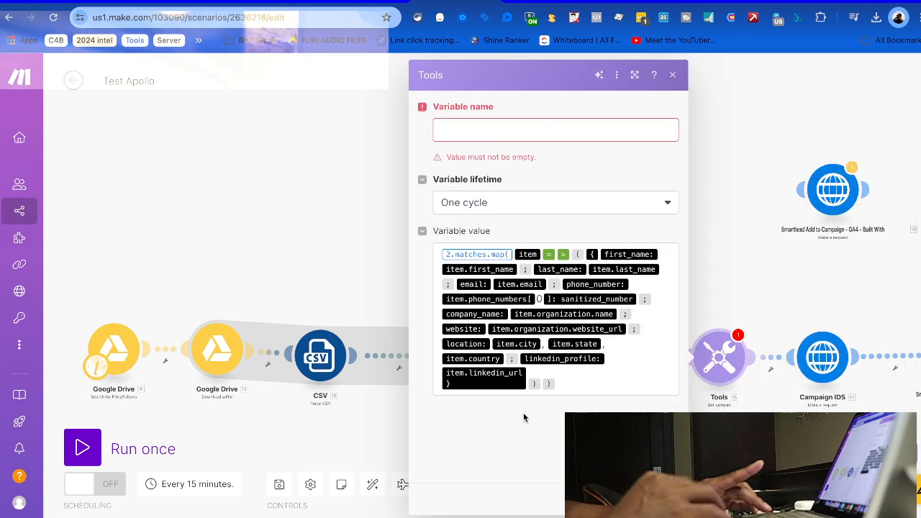
Give the Set variable module the variable name 'data details' and confirm its settings
click(501, 127)
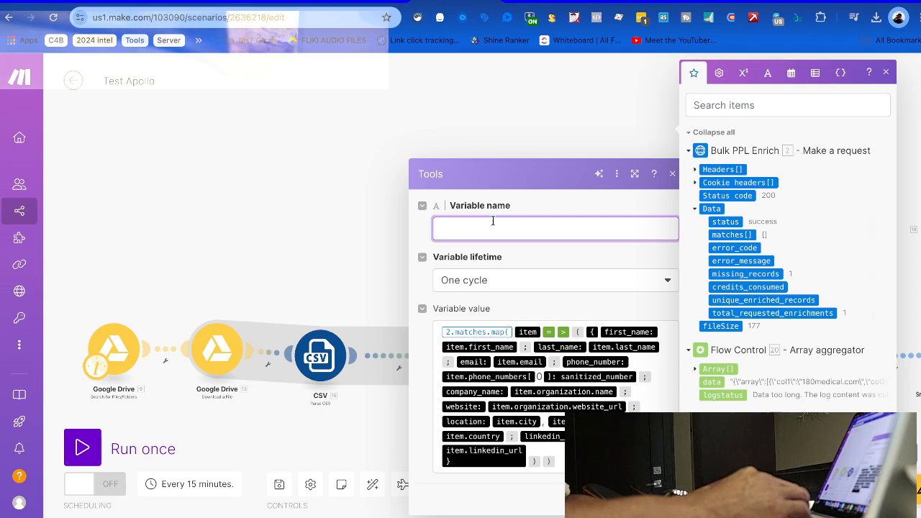
text(detai)
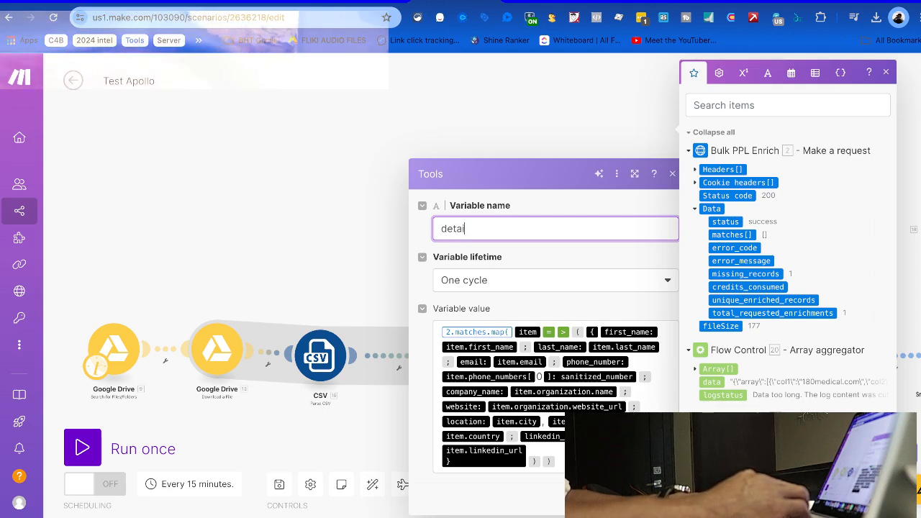
text(ls)
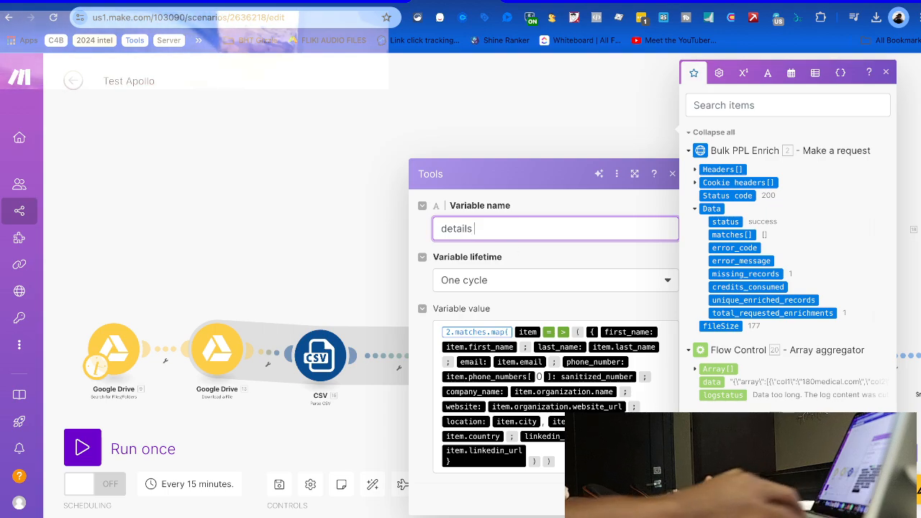
click(442, 229)
text(data)
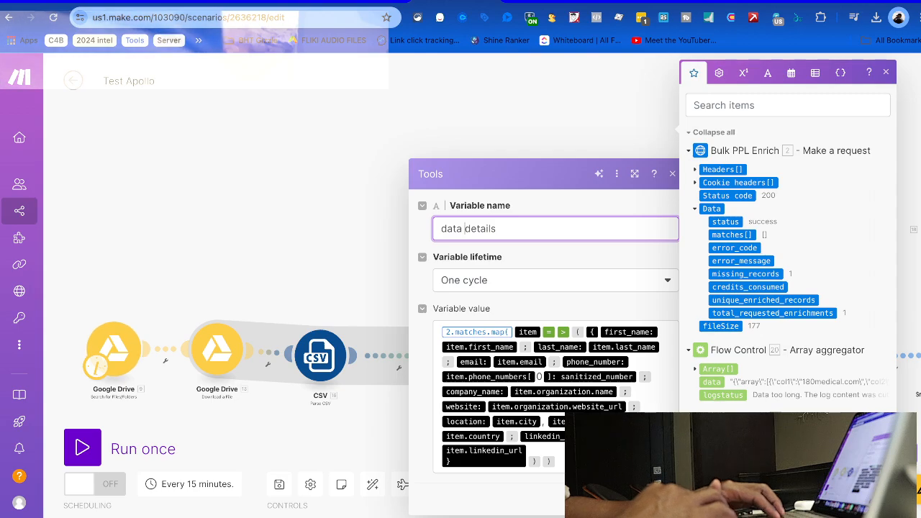
key(Return)
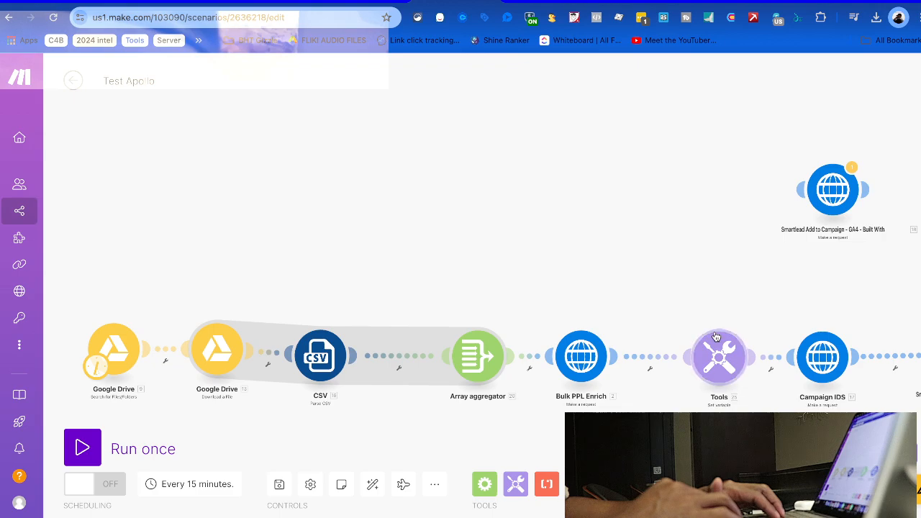
Rearrange the Tools, Bulk PPL Enrich and Array aggregator modules on the canvas
drag(728, 354, 695, 359)
click(693, 364)
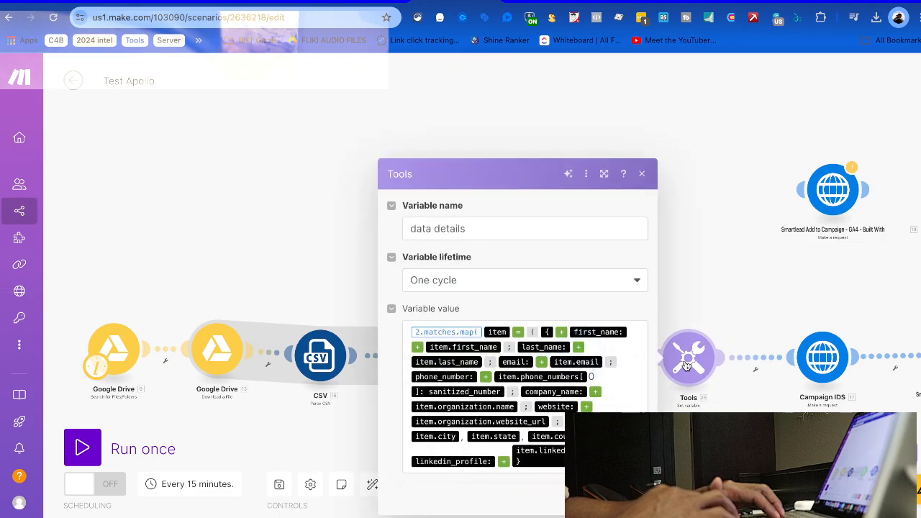
click(692, 279)
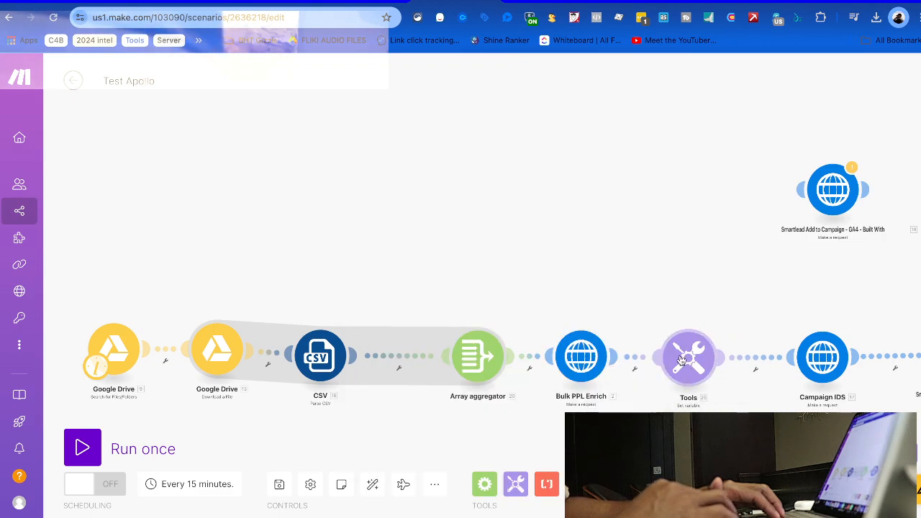
drag(689, 357, 721, 358)
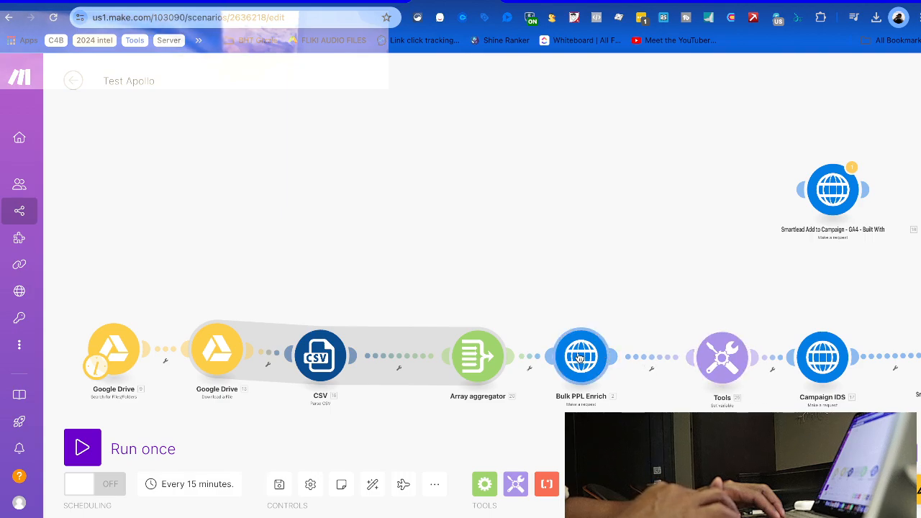
drag(580, 357, 603, 358)
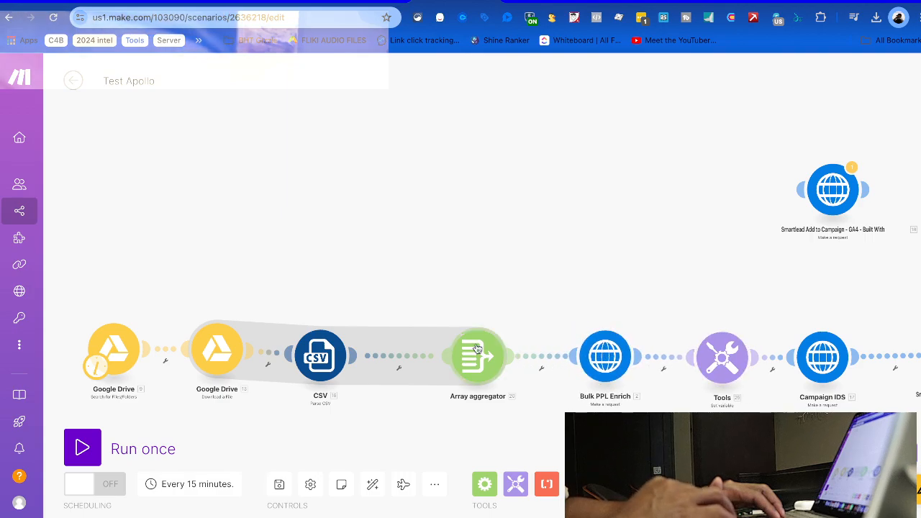
drag(474, 349, 449, 349)
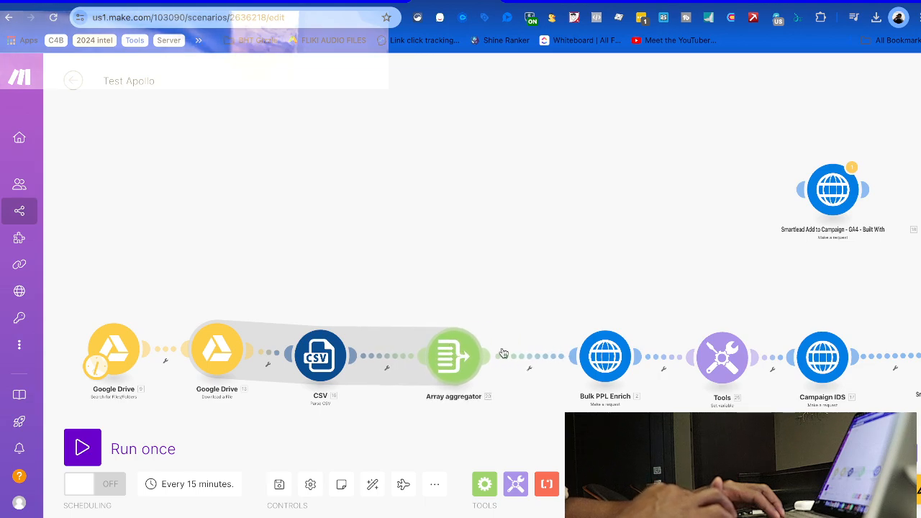
mouse_move(611, 357)
mouse_down()
mouse_move(594, 356)
mouse_move(612, 355)
mouse_up()
Insert an empty module on the link between the CSV parser and the Array aggregator
right_click(384, 358)
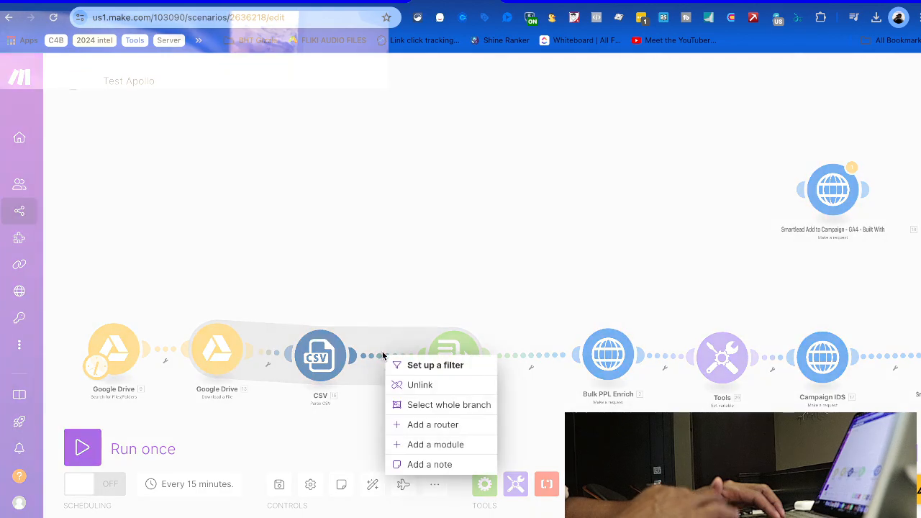
click(437, 445)
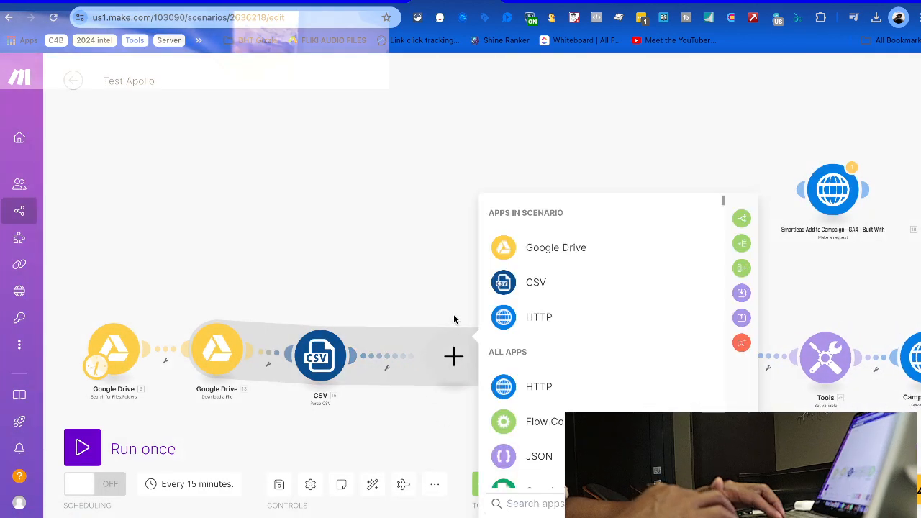
click(557, 485)
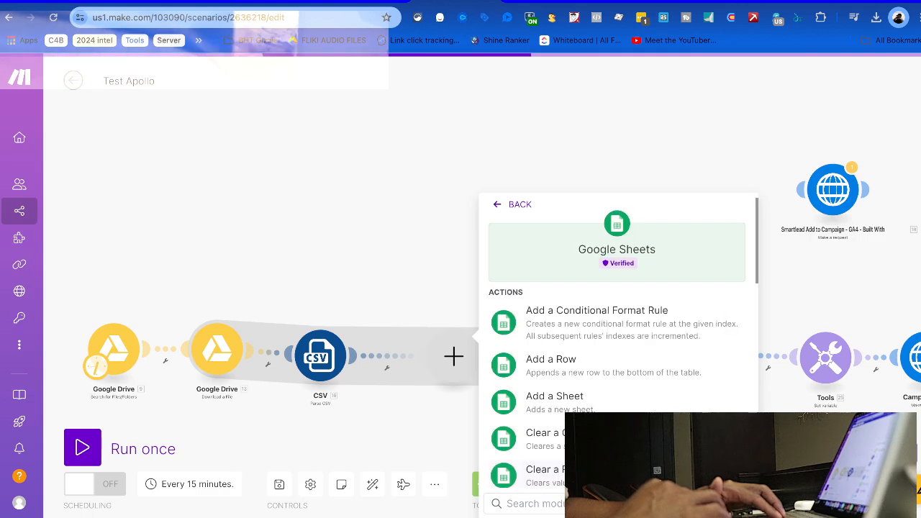
click(499, 207)
click(415, 227)
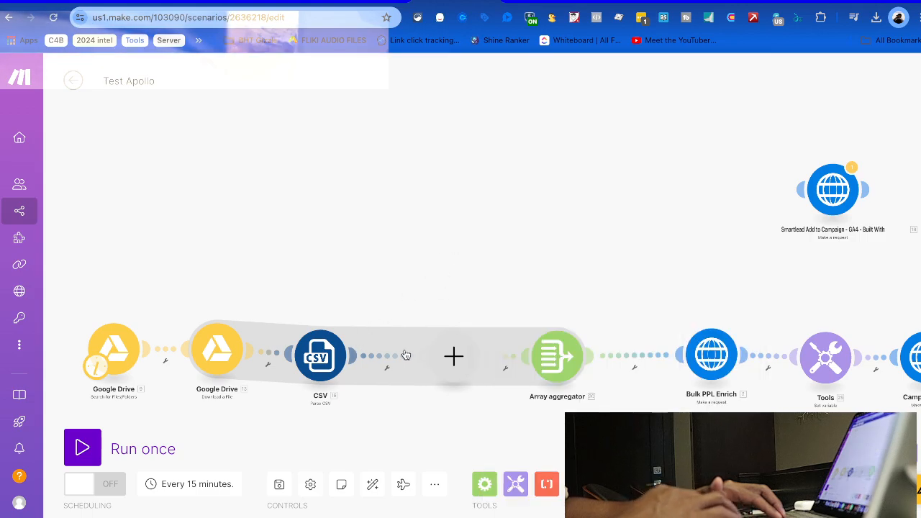
Search 'parse' and make the empty module a Text parser Match elements module
click(453, 356)
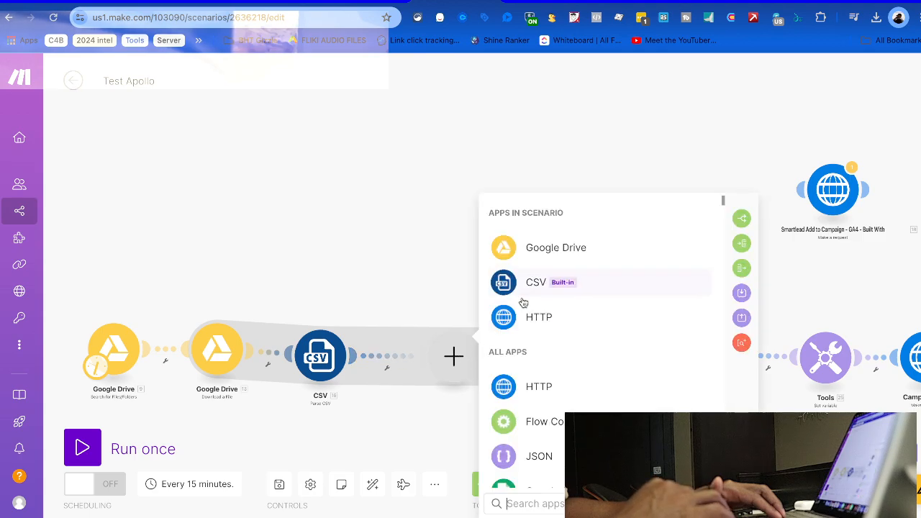
text(parse)
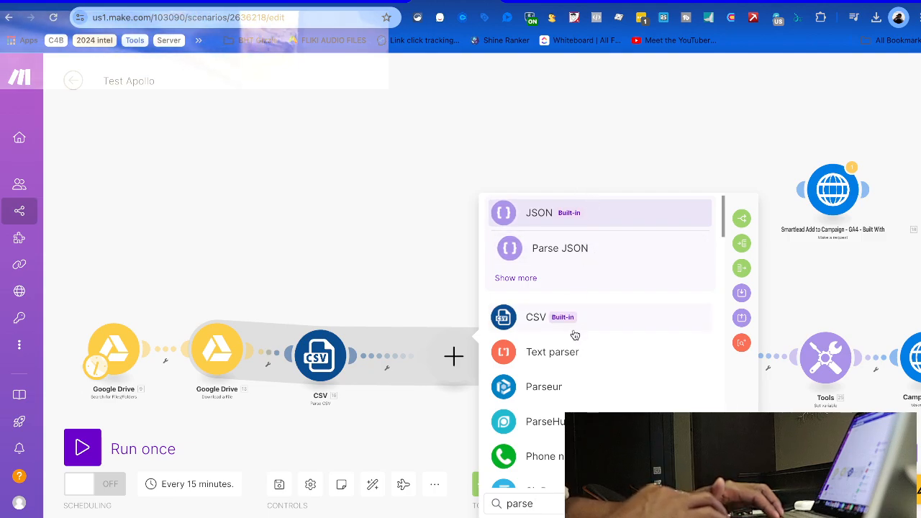
scroll(575, 334, down, 1)
scroll(572, 373, down, 3)
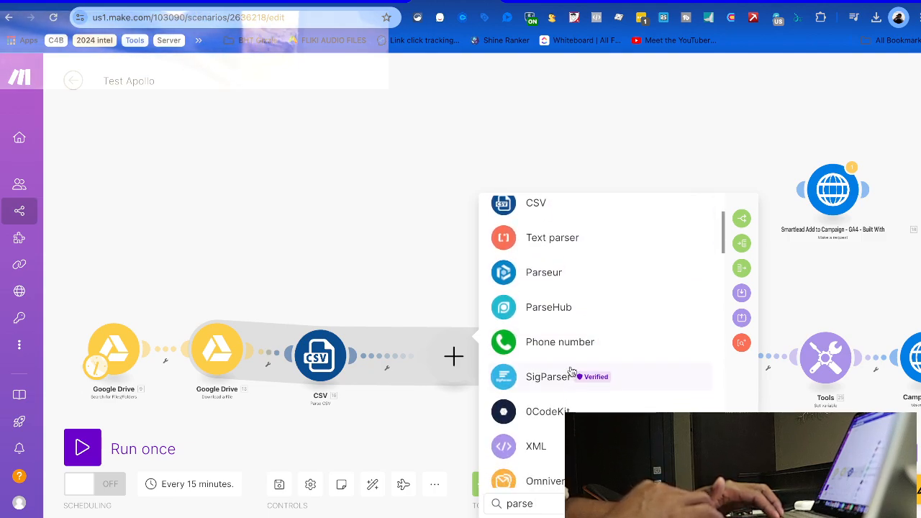
scroll(564, 367, down, 1)
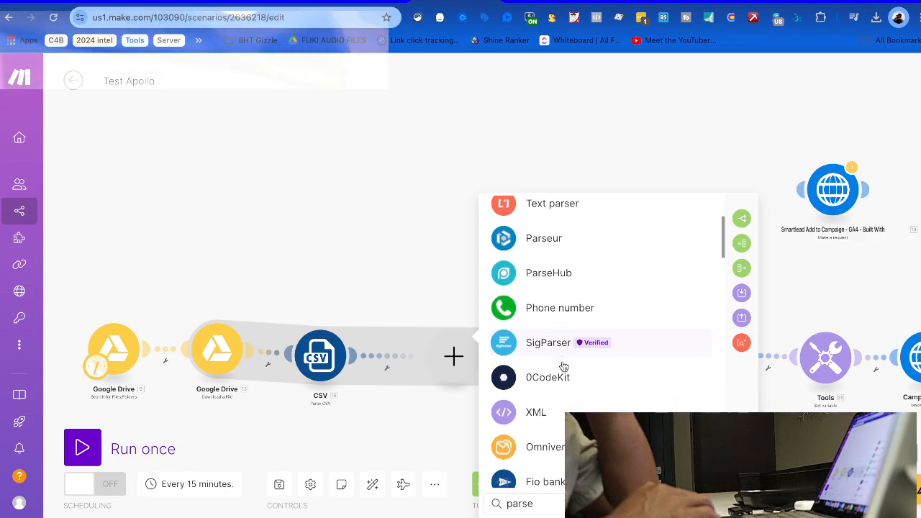
scroll(563, 368, up, 3)
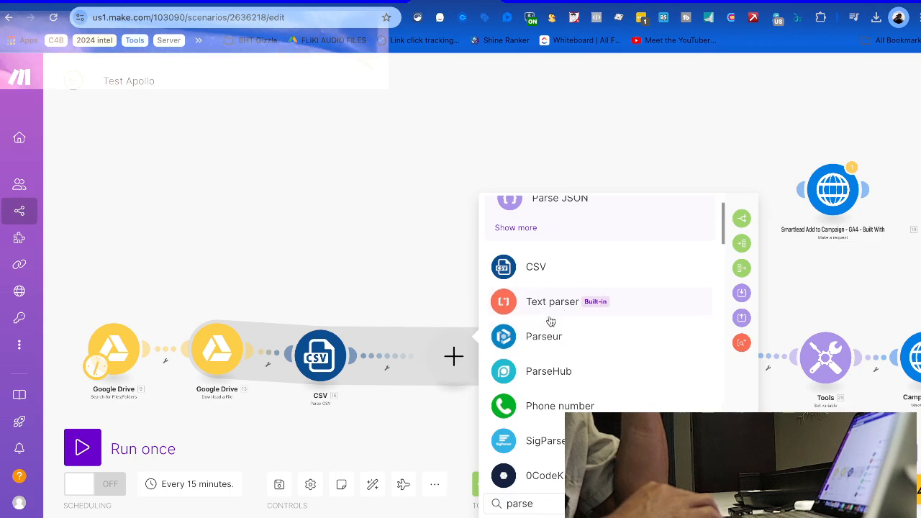
scroll(551, 320, up, 1)
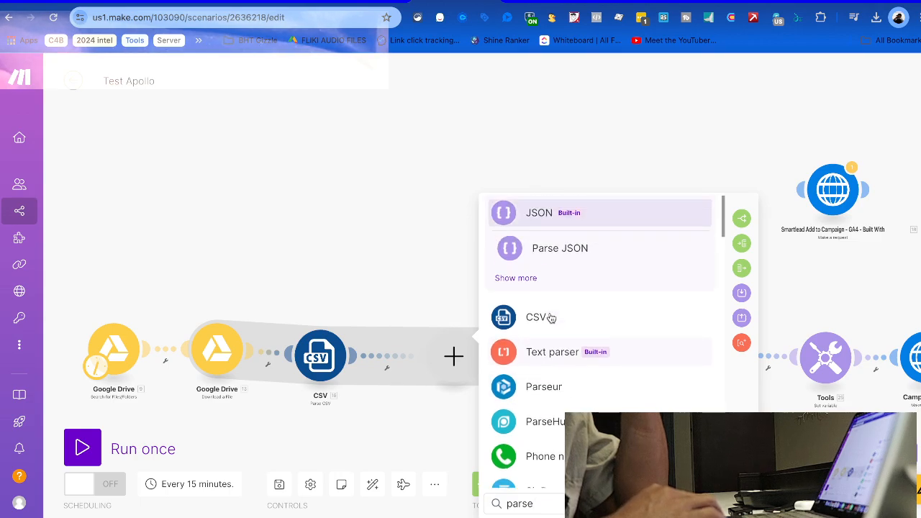
click(547, 351)
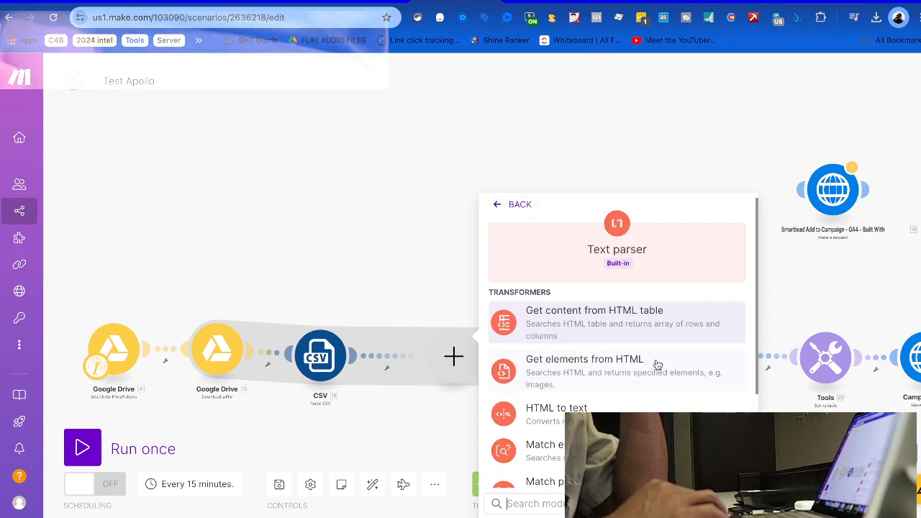
scroll(651, 405, down, 3)
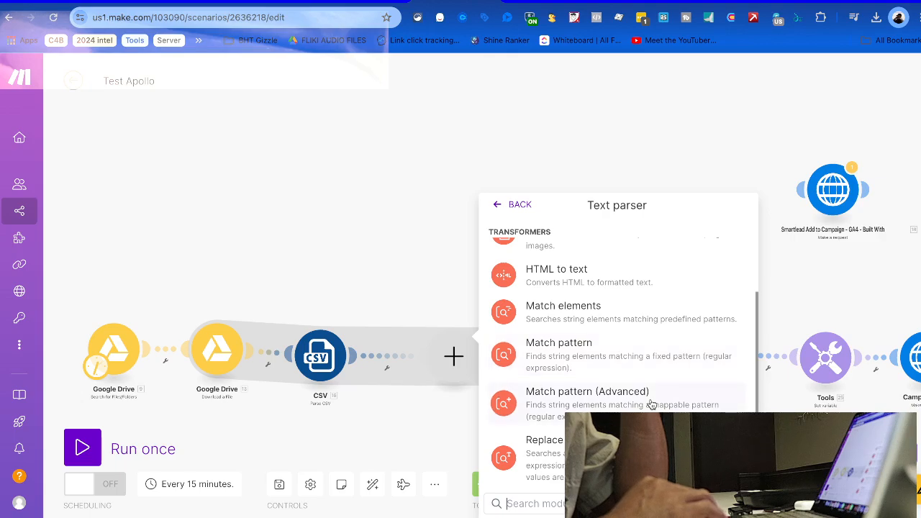
scroll(651, 405, up, 4)
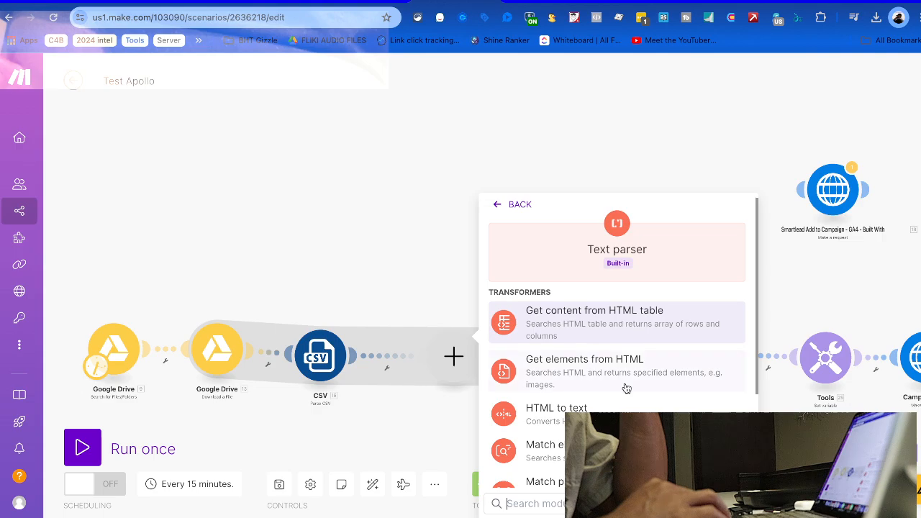
scroll(626, 388, down, 3)
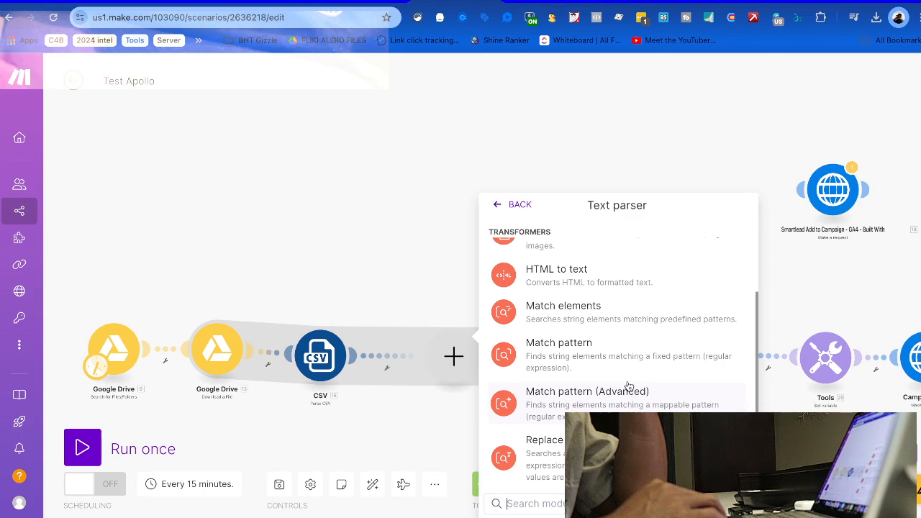
click(592, 305)
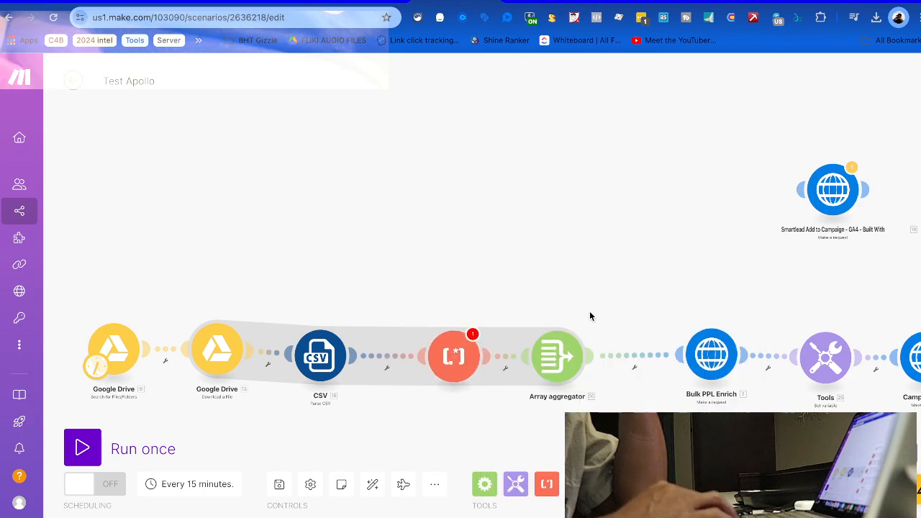
Delete the unconfigured Text parser module from the scenario
click(575, 364)
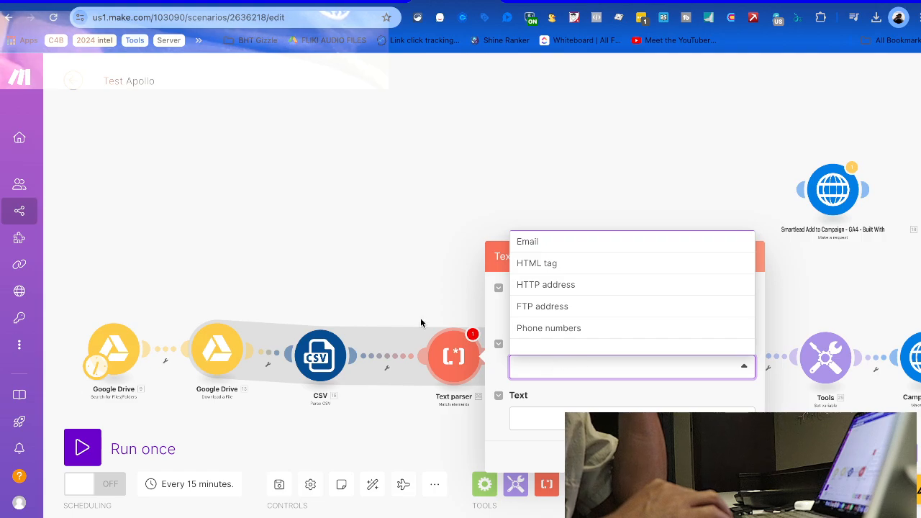
click(394, 295)
right_click(453, 356)
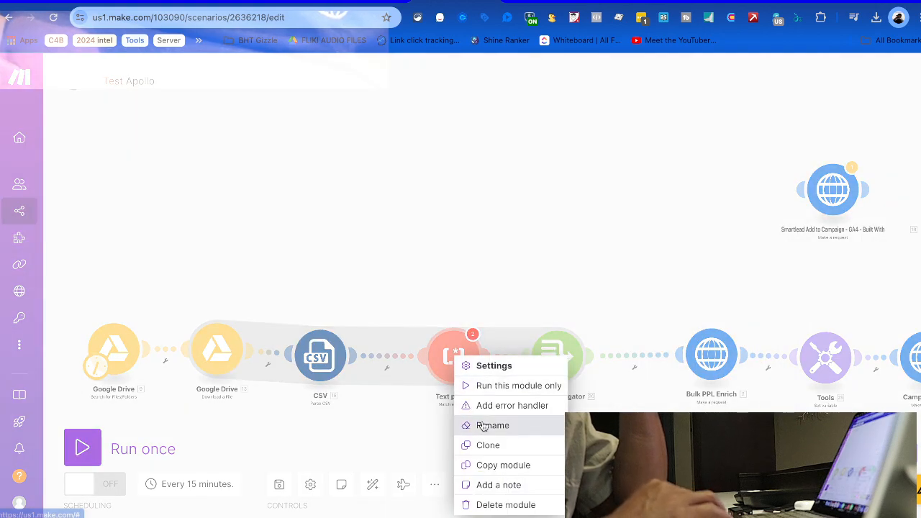
click(477, 504)
Insert a Parse JSON module after the CSV parser using the B2B List data structure
right_click(439, 358)
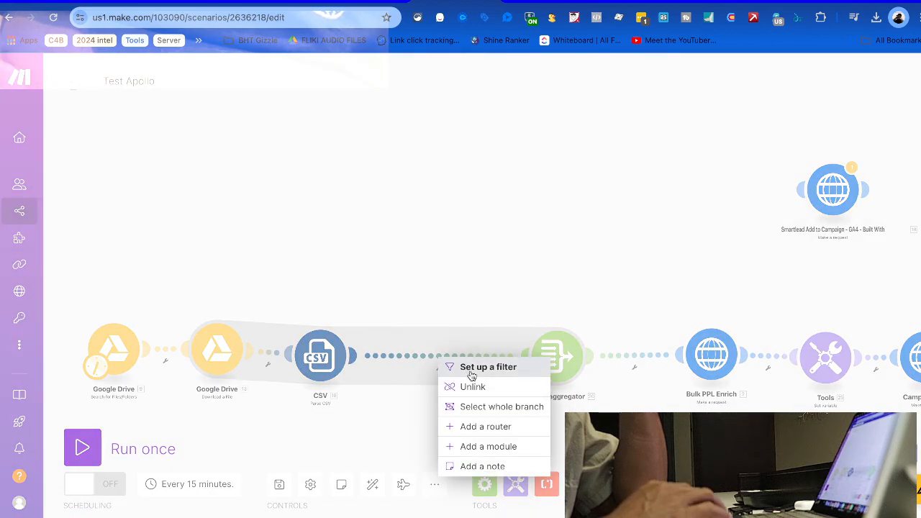
click(471, 447)
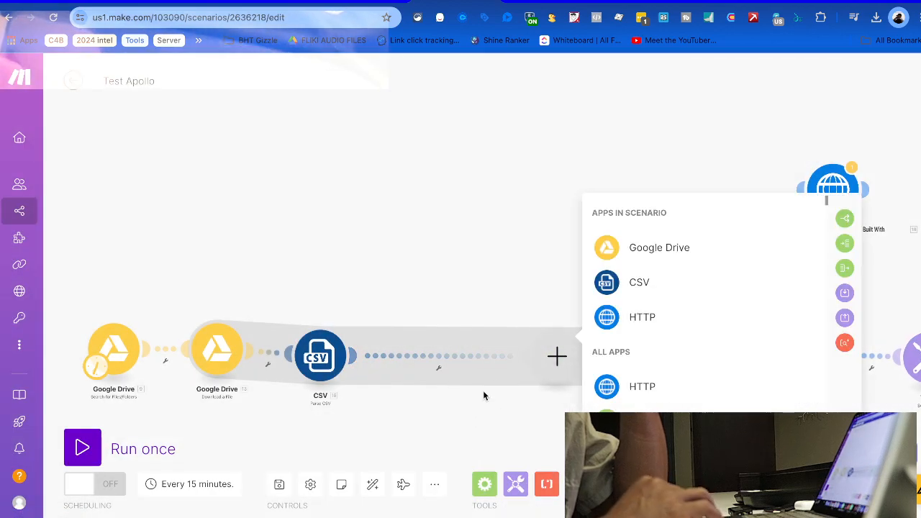
text(json)
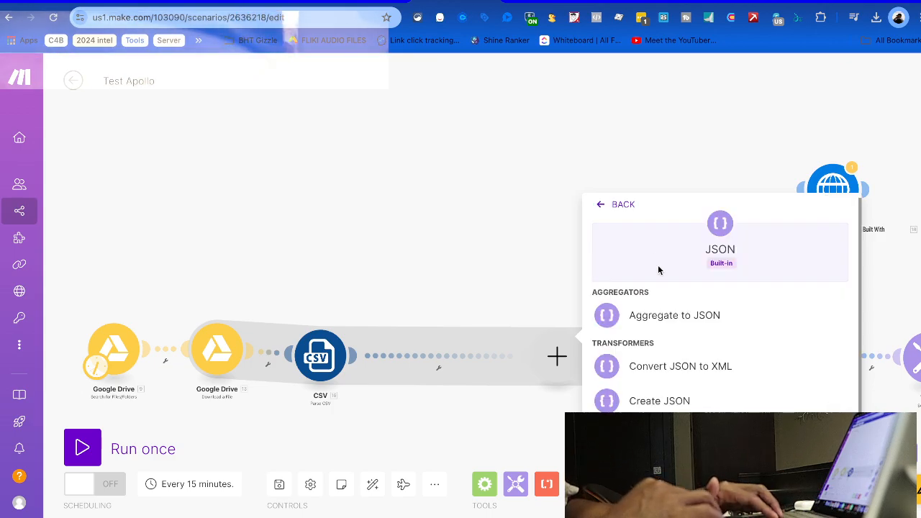
click(657, 435)
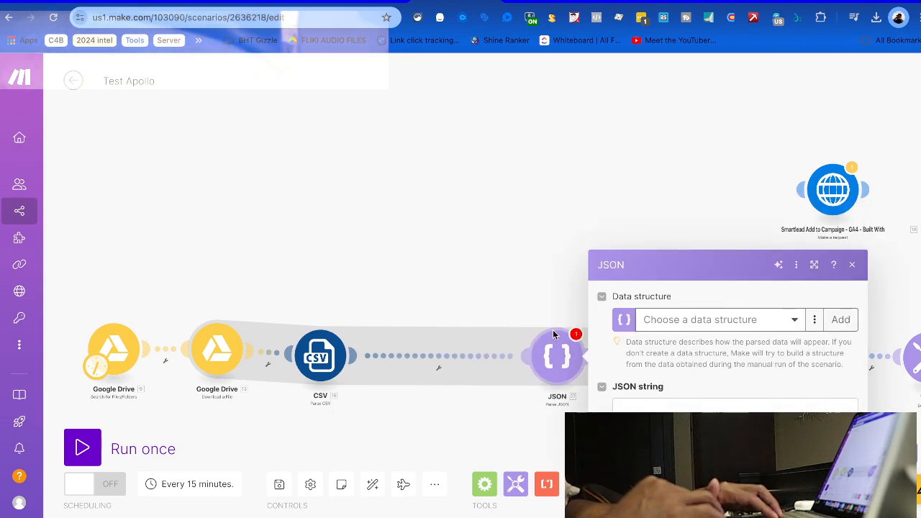
click(669, 321)
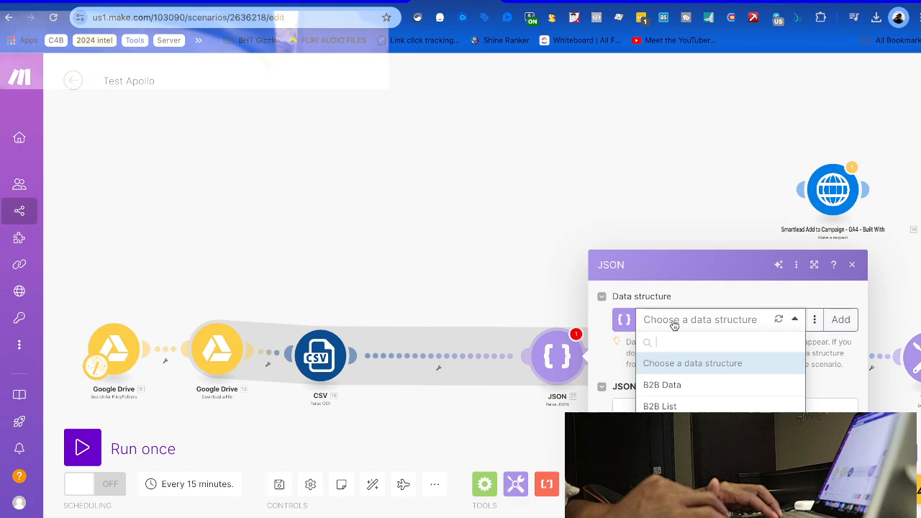
click(657, 406)
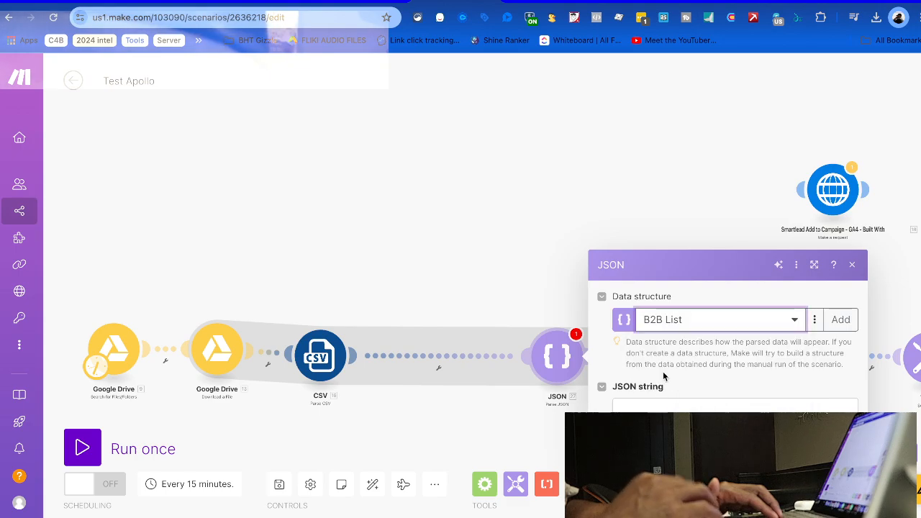
click(672, 408)
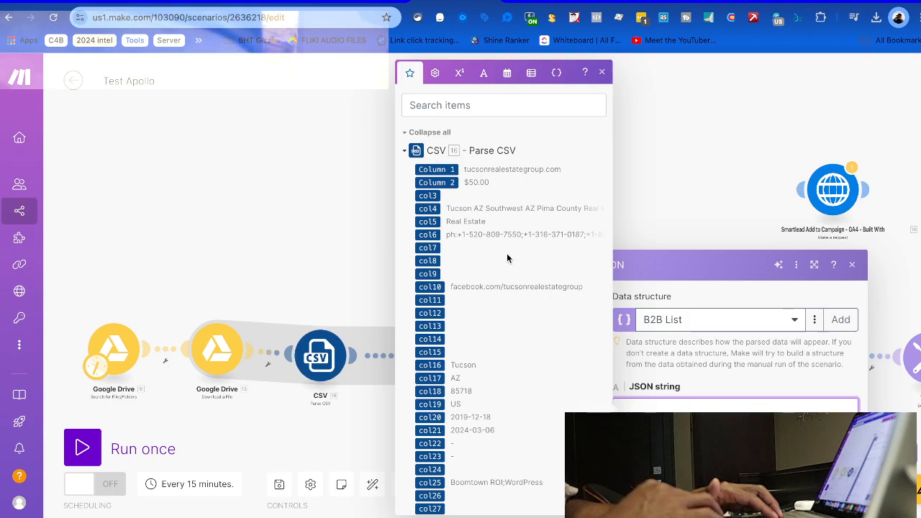
scroll(508, 263, down, 10)
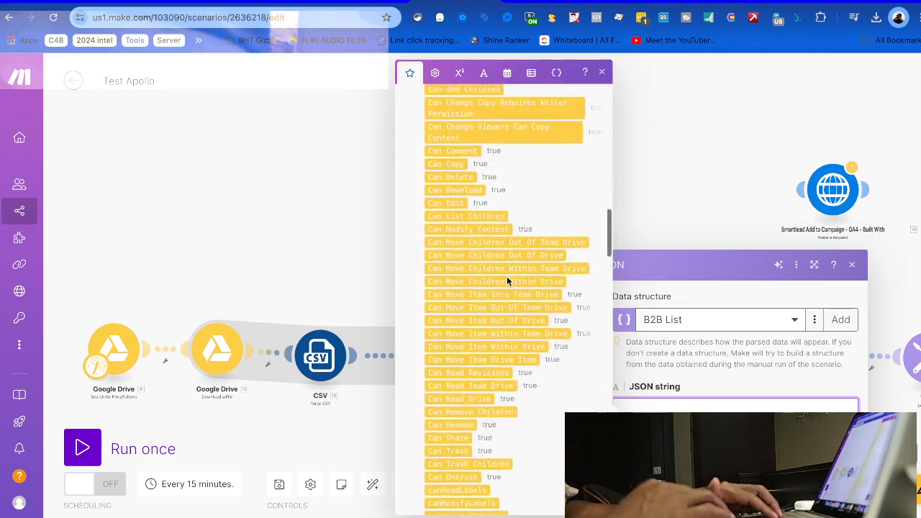
scroll(507, 274, up, 10)
click(670, 188)
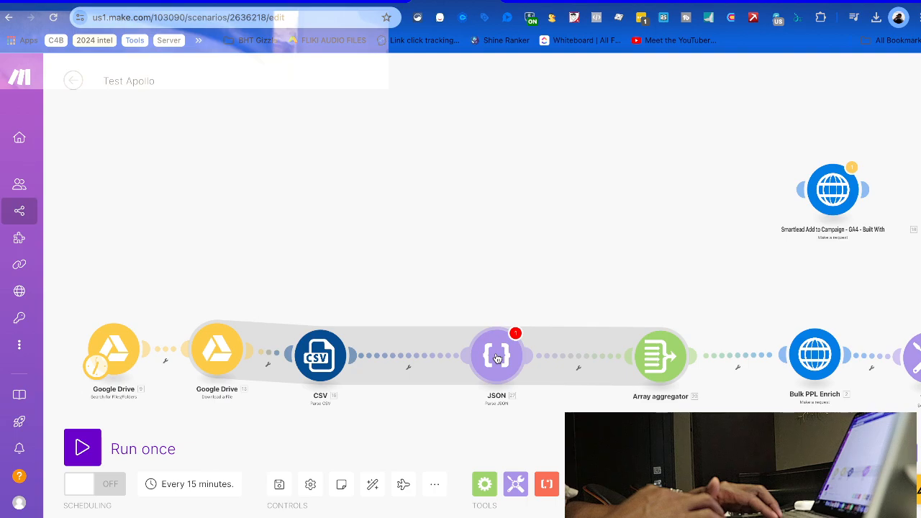
click(418, 347)
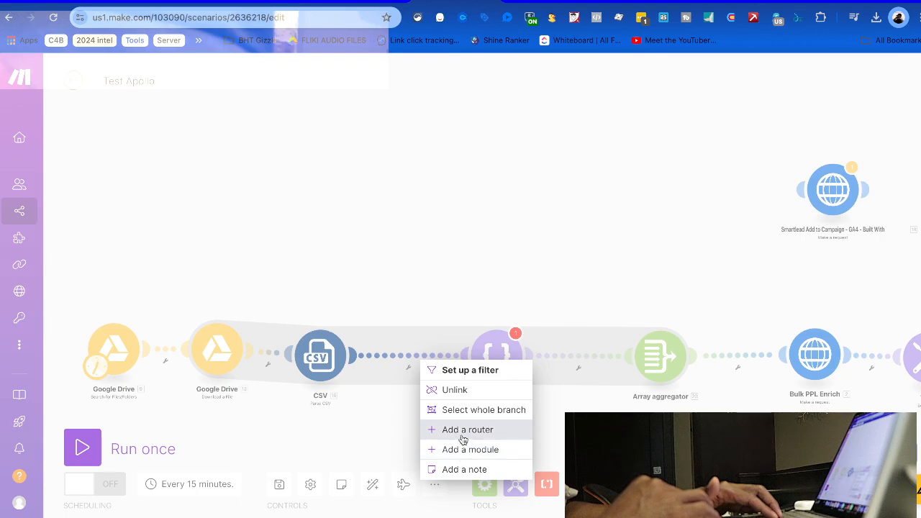
Add a JSON Create JSON module after the CSV parser with the 'B2B List' data structure
click(464, 449)
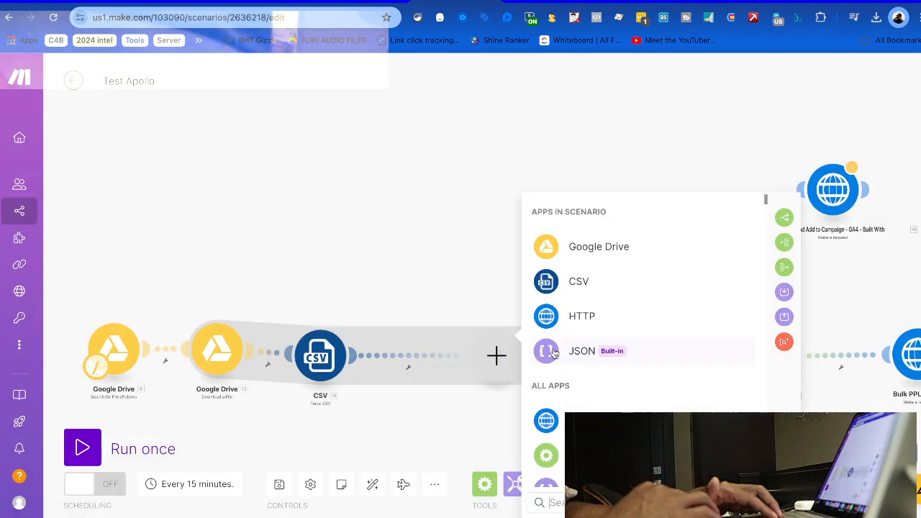
click(579, 350)
click(592, 399)
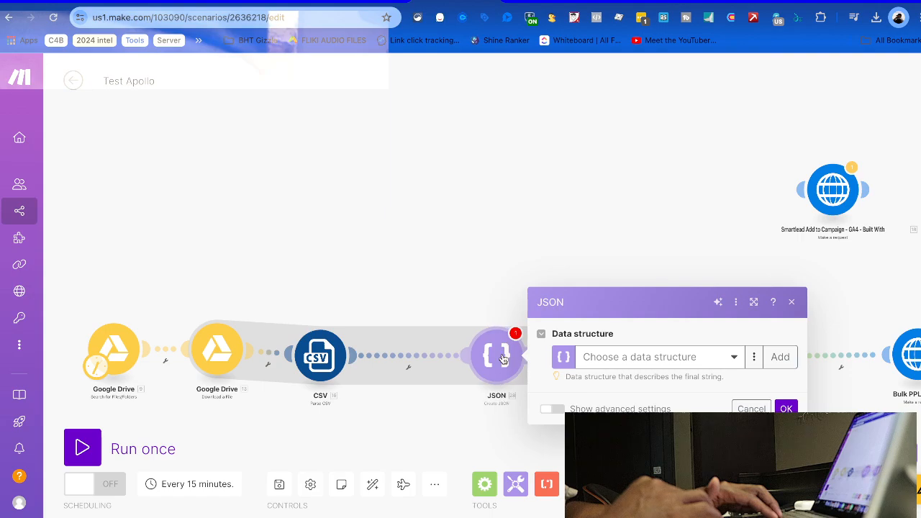
click(591, 360)
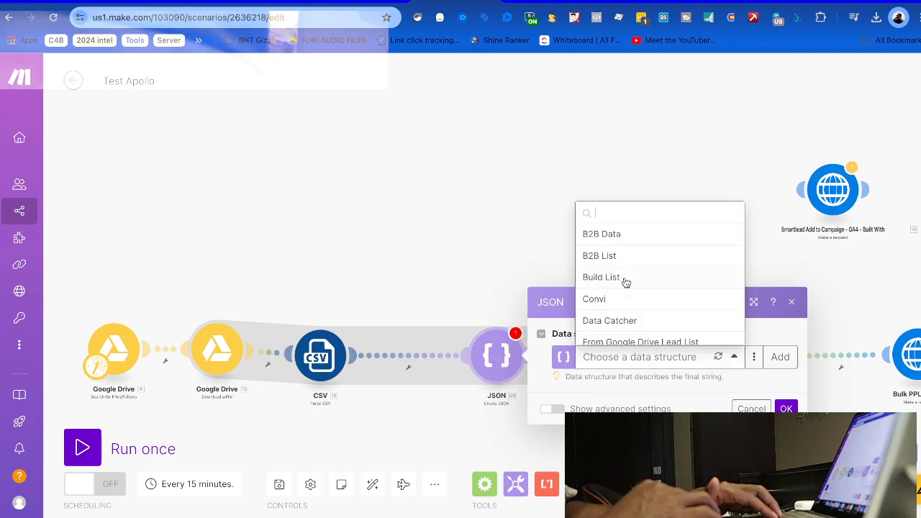
click(612, 256)
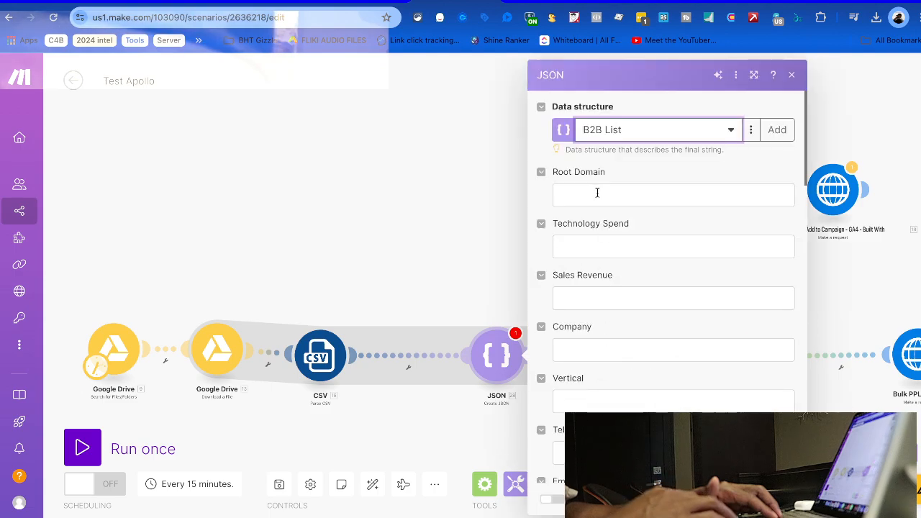
click(597, 193)
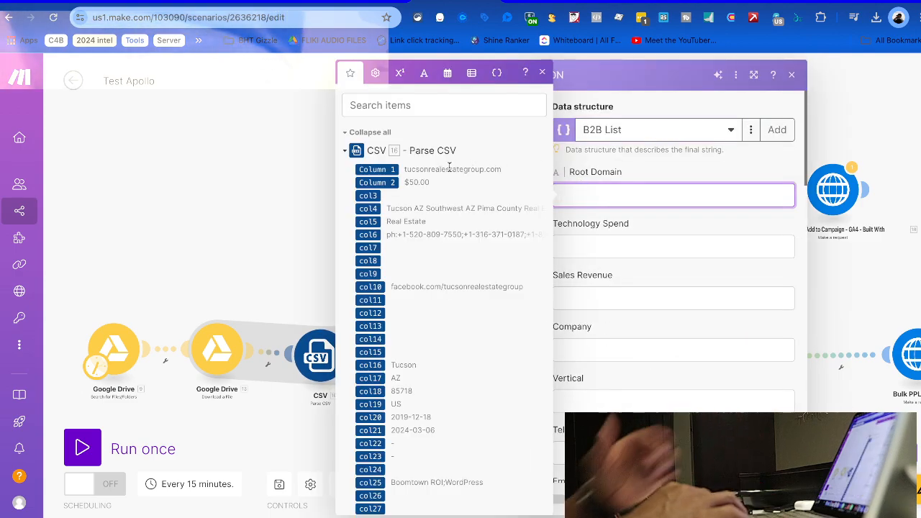
Map Column 1, Column 2, col3, col4, col5 into Root Domain, Technology Spend, Sales Revenue, Company, Vertical
click(377, 169)
click(592, 245)
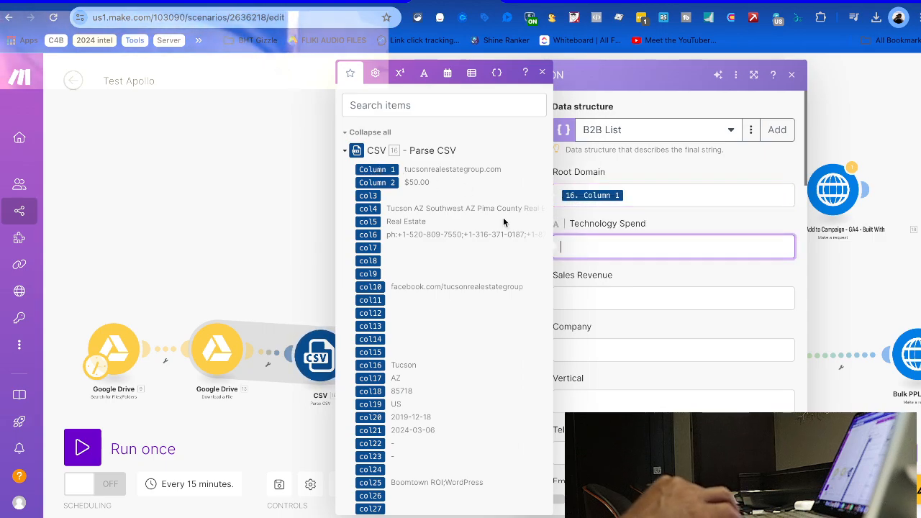
click(376, 182)
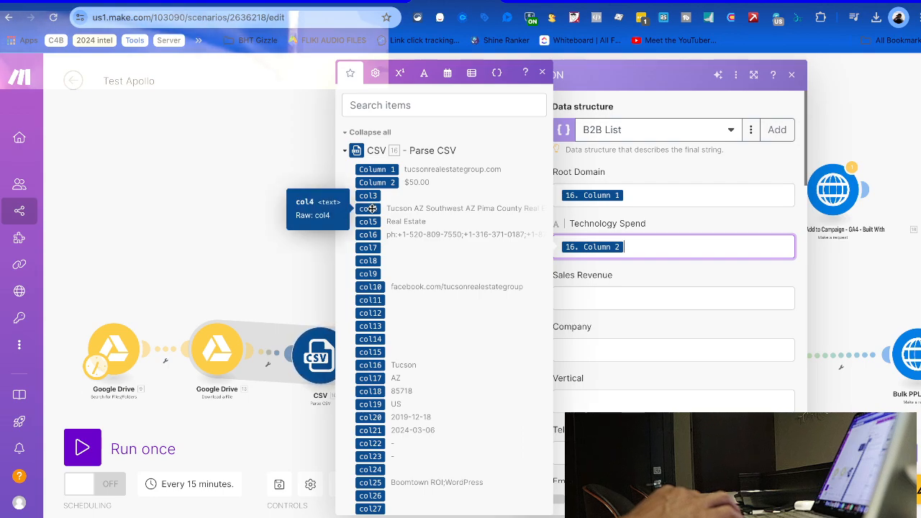
click(635, 298)
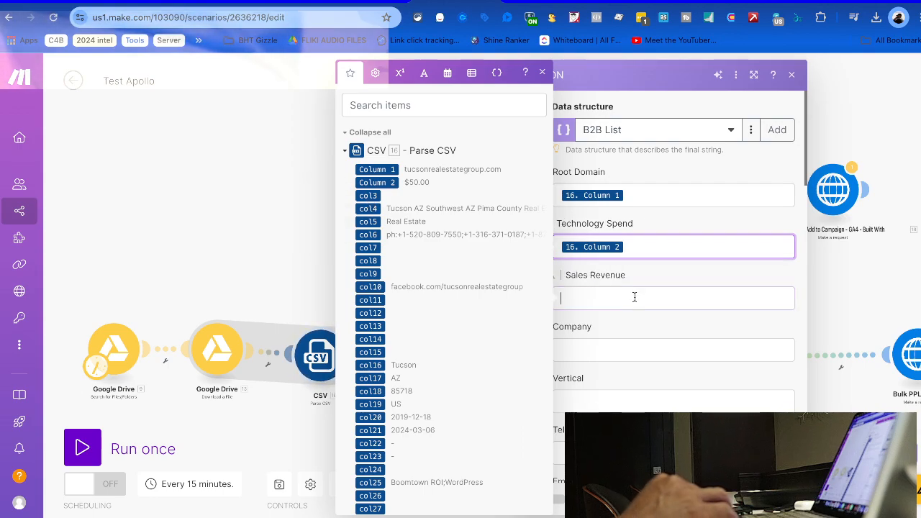
click(367, 197)
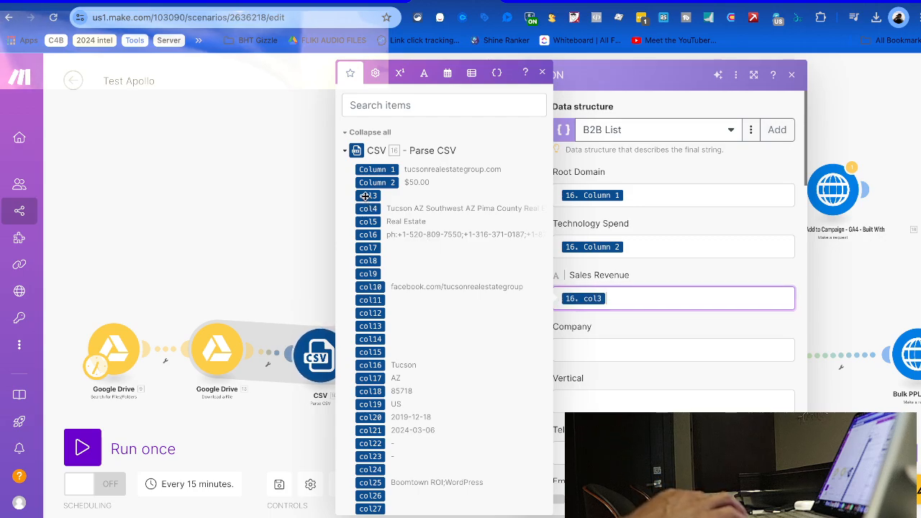
click(573, 349)
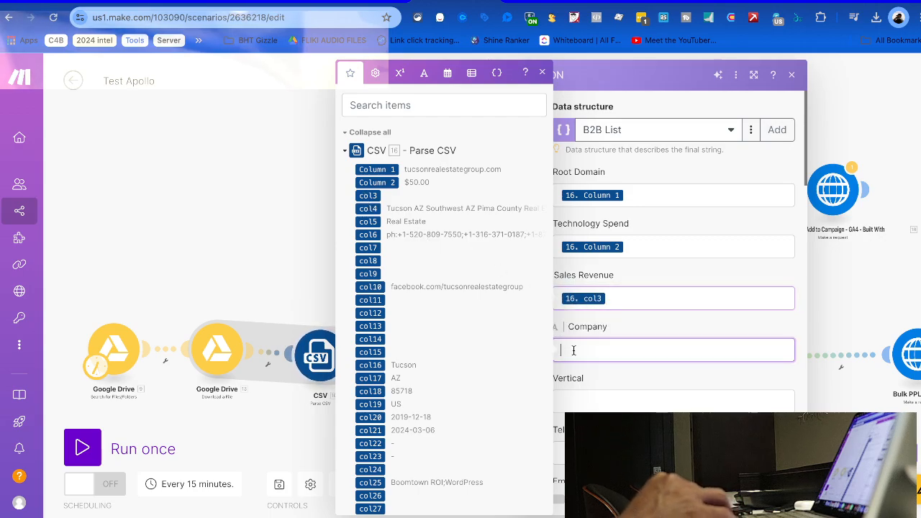
click(368, 208)
click(613, 401)
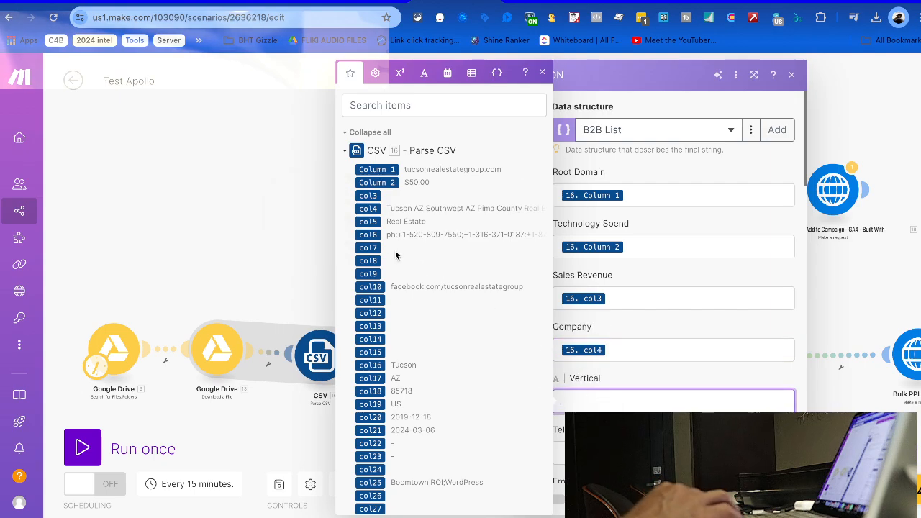
click(368, 221)
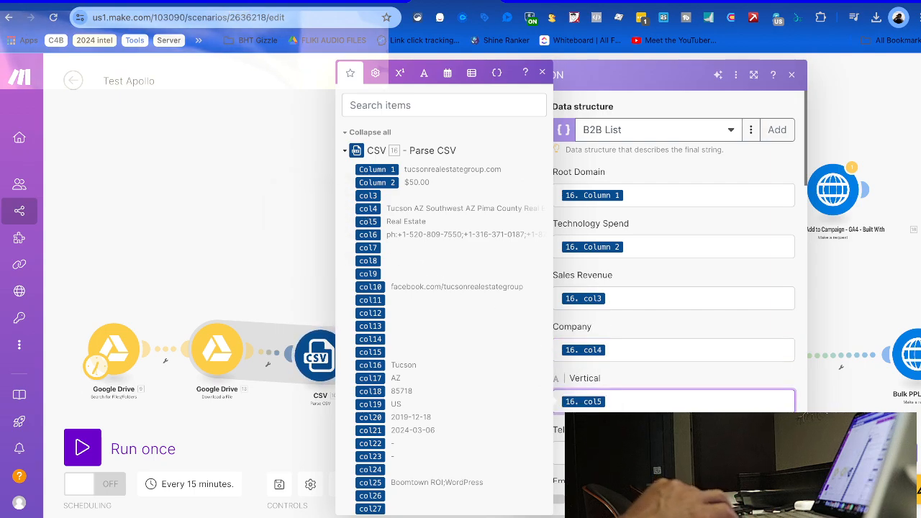
Map col6–col10 into Telephones, Emails, X, Tik Tok and Facebook
click(560, 452)
click(359, 234)
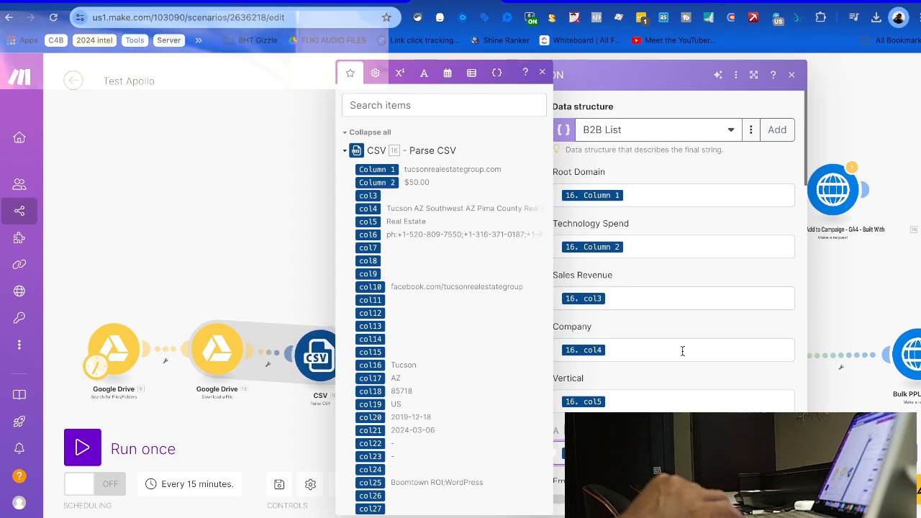
scroll(660, 384, down, 3)
click(604, 295)
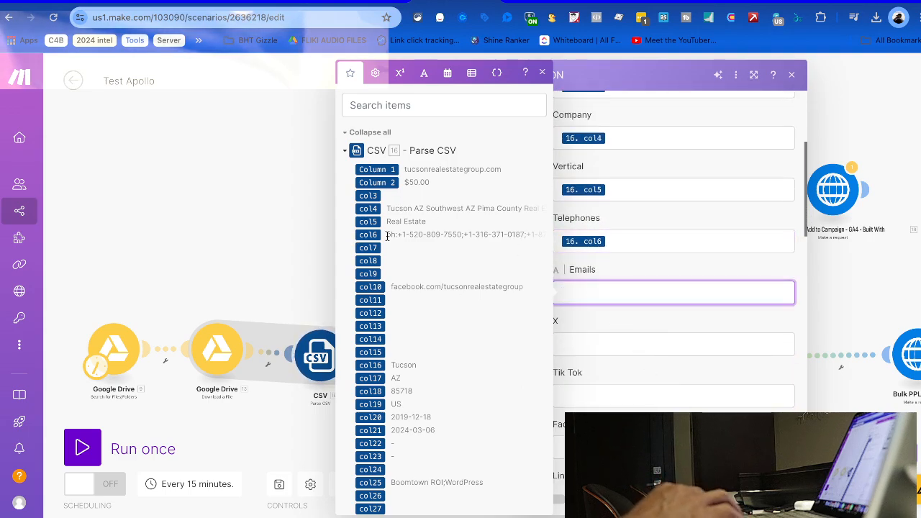
click(368, 248)
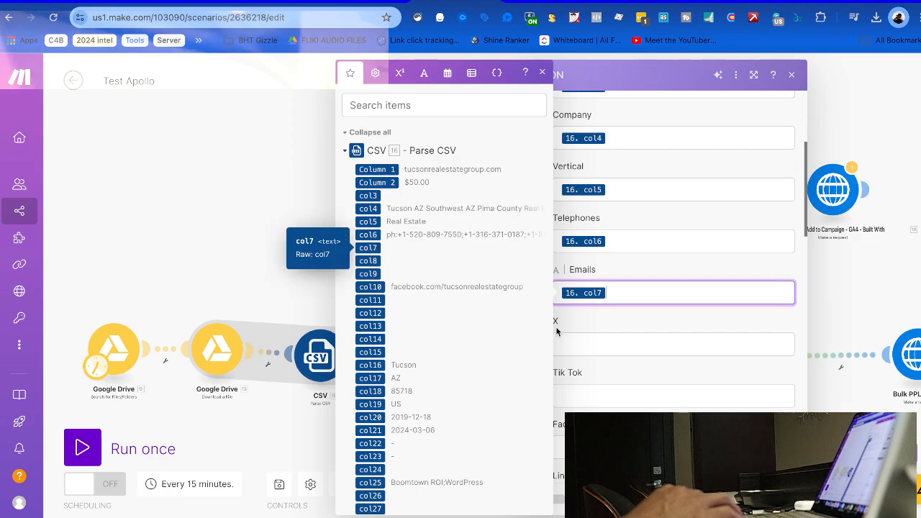
click(622, 352)
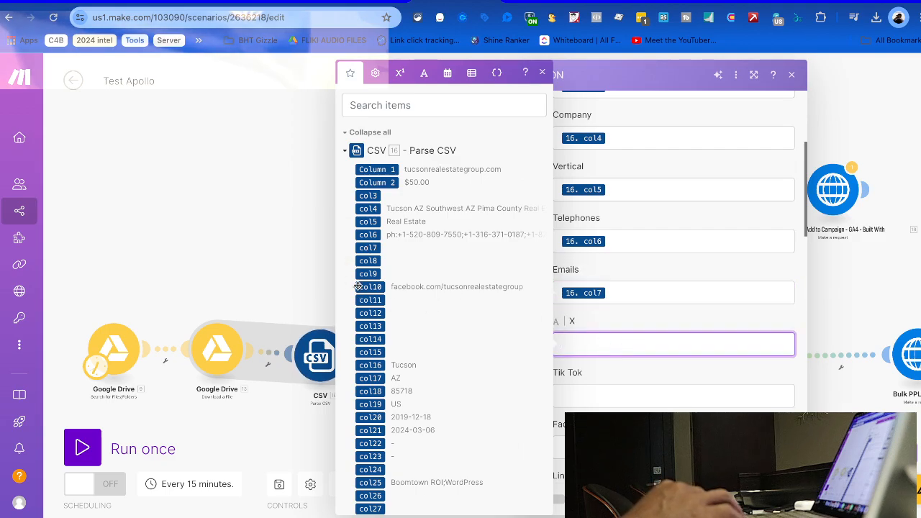
click(614, 392)
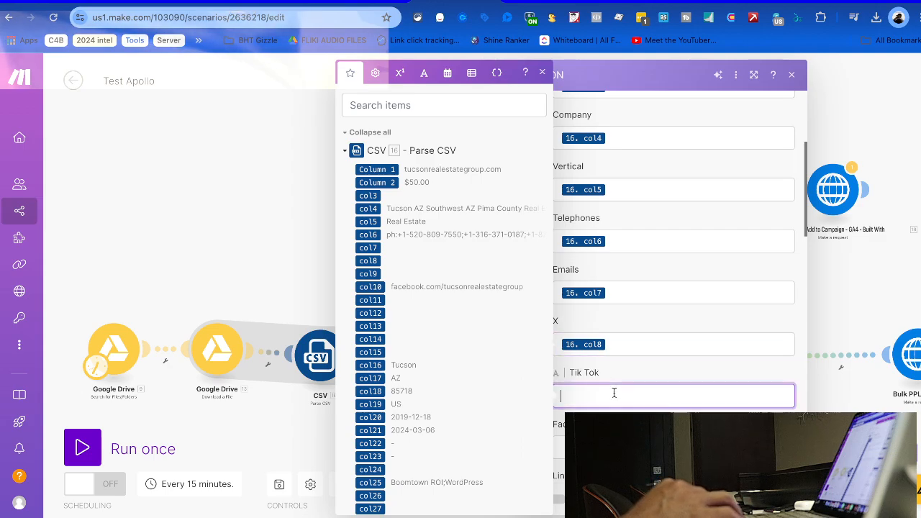
click(367, 273)
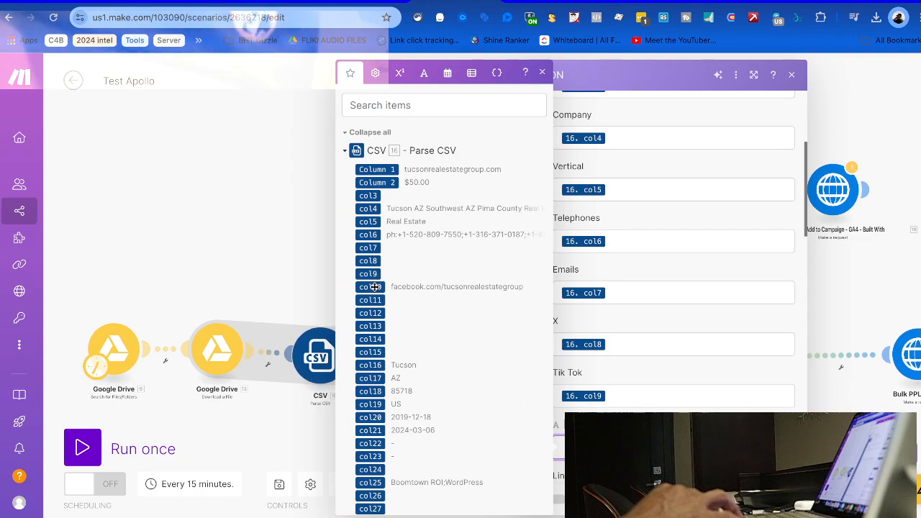
scroll(691, 346, down, 3)
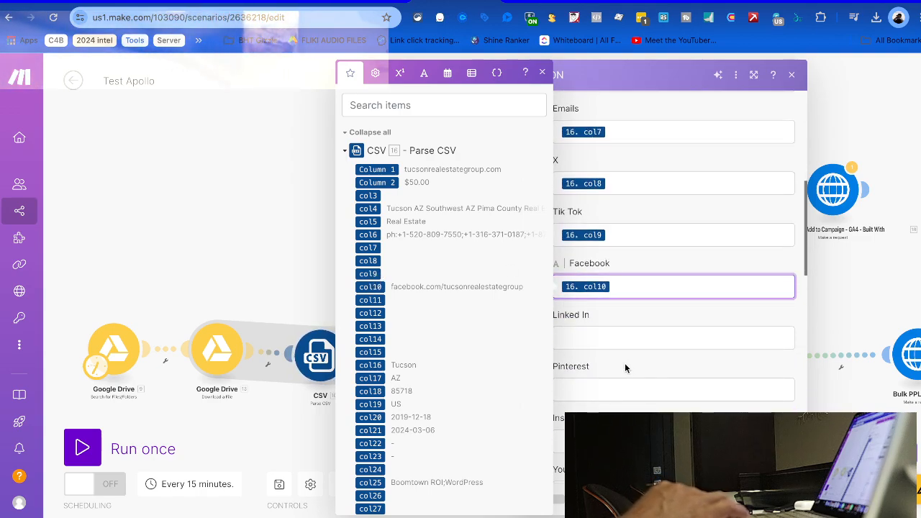
click(616, 335)
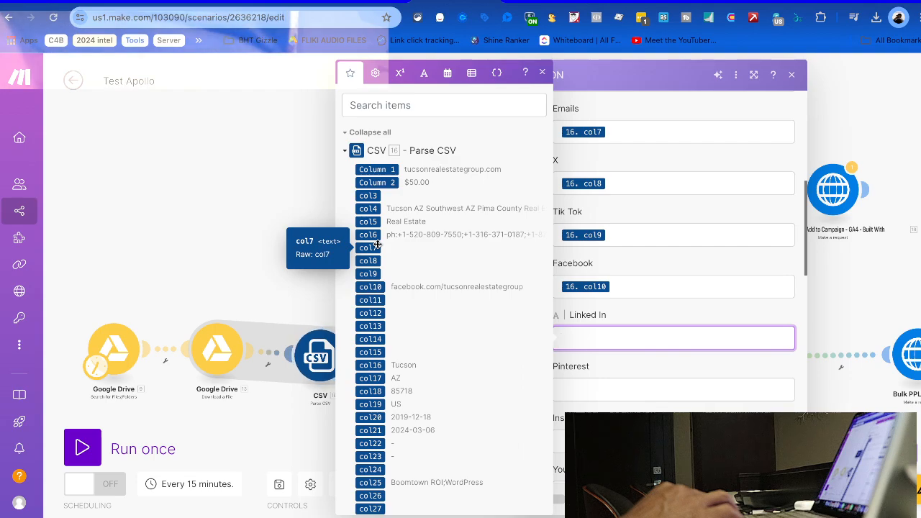
Map col11–col15 into Linked In, Pinterest, Instagram, You Tube and Verified Profiles
click(370, 300)
click(608, 398)
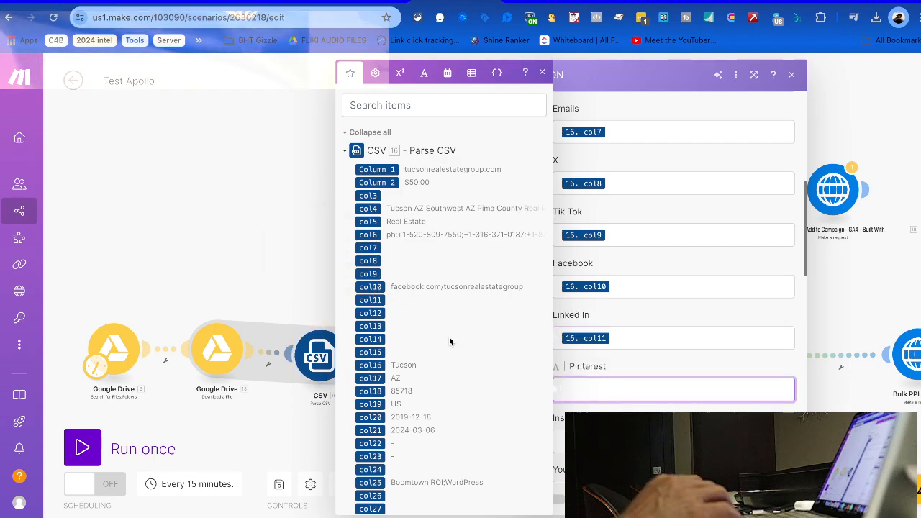
click(368, 313)
key(Tab)
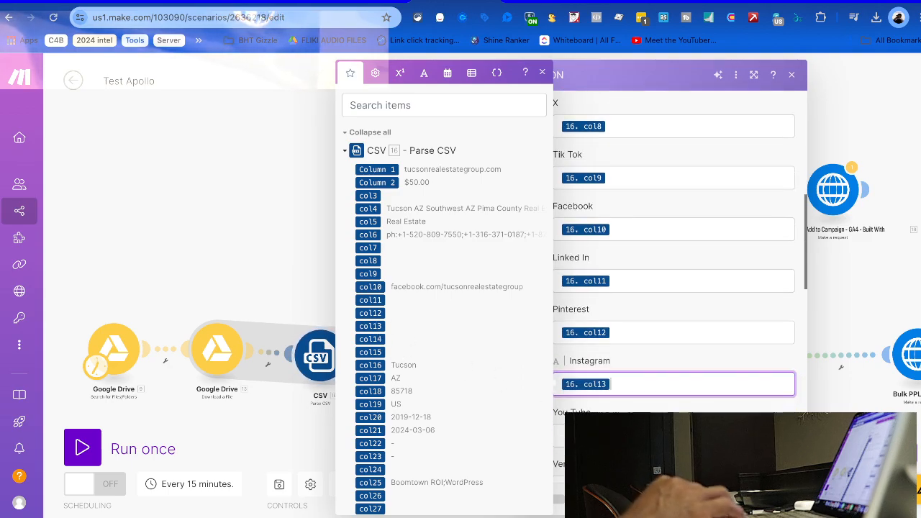
click(370, 326)
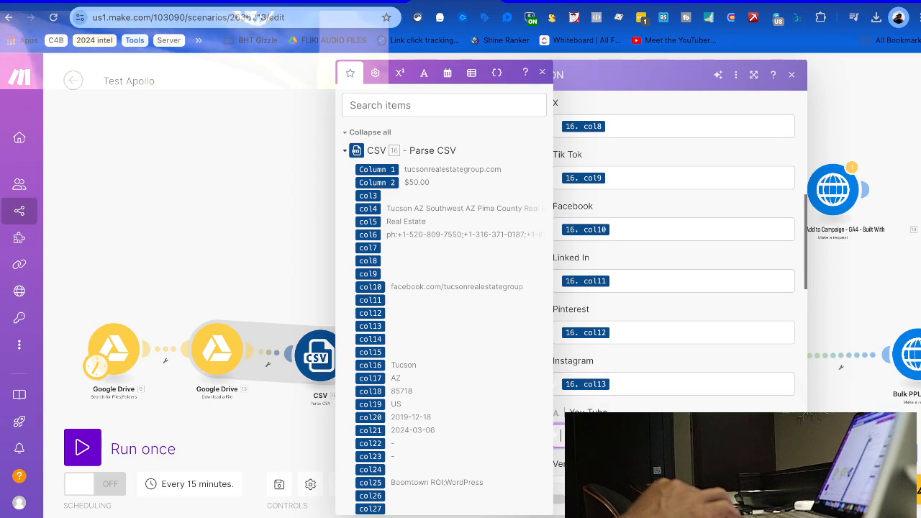
click(372, 339)
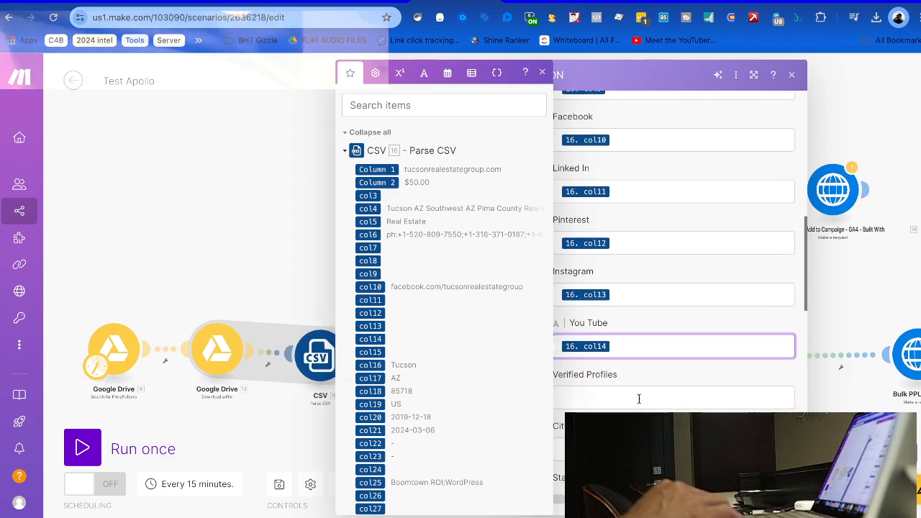
click(619, 396)
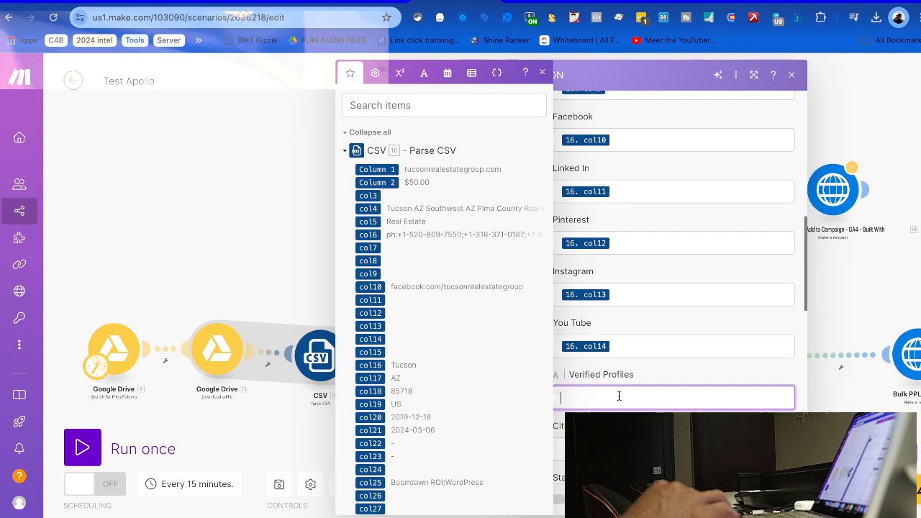
click(383, 353)
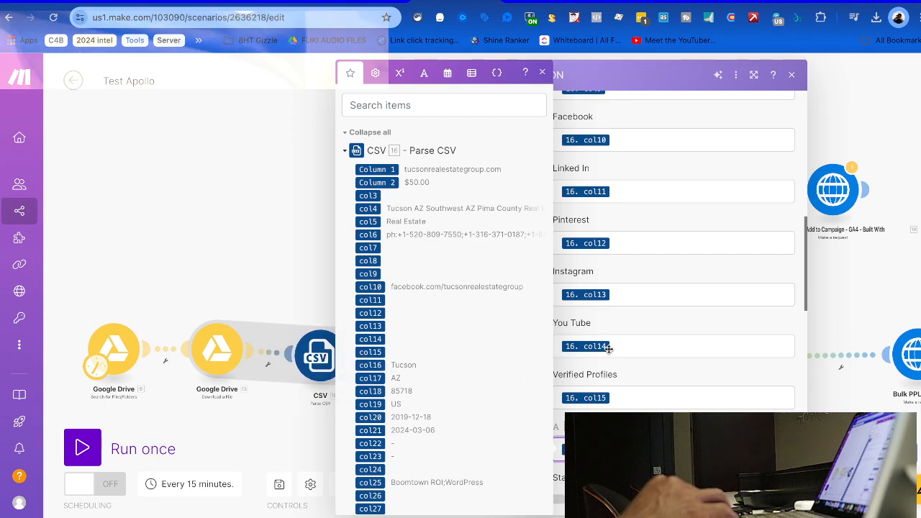
Map col16–col19 into City, State, Zip and Country
scroll(659, 365, down, 3)
click(597, 308)
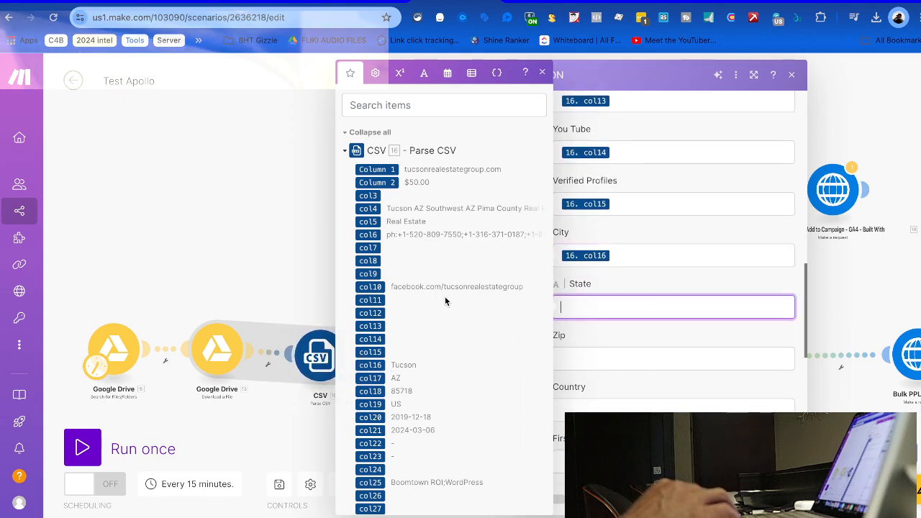
click(370, 378)
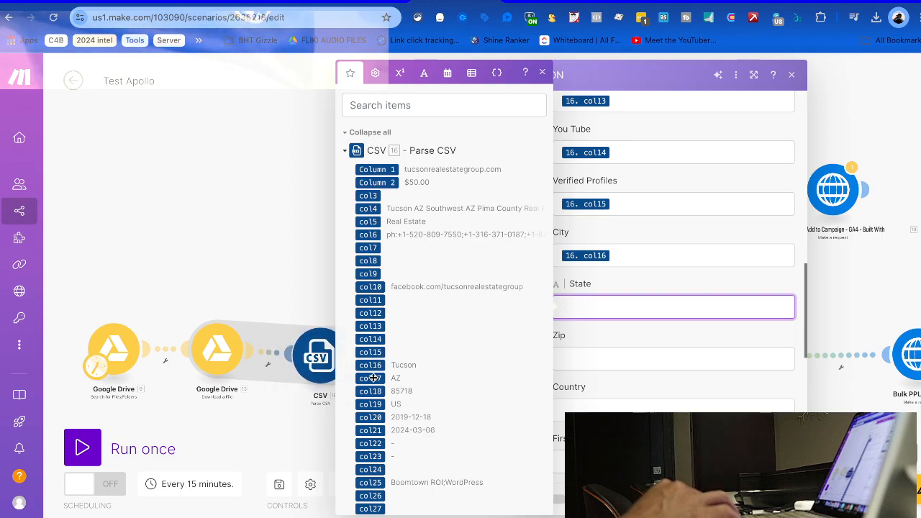
click(629, 362)
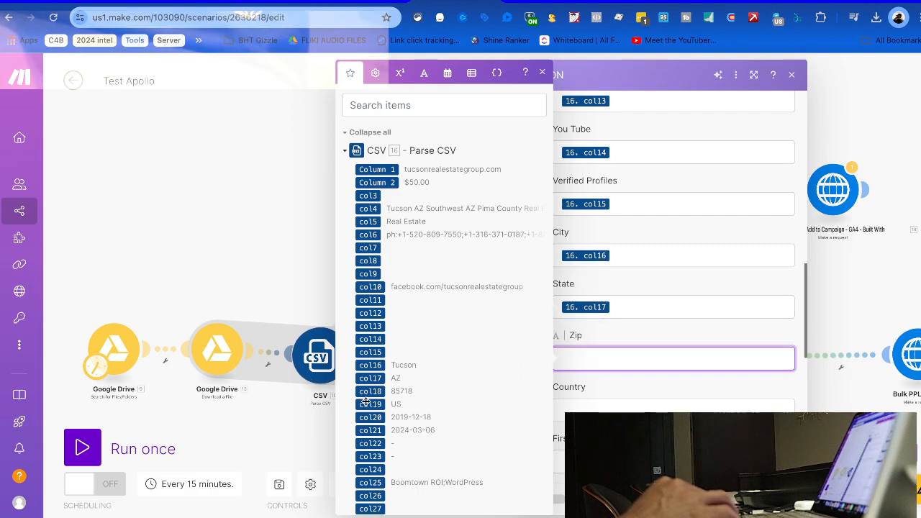
click(371, 391)
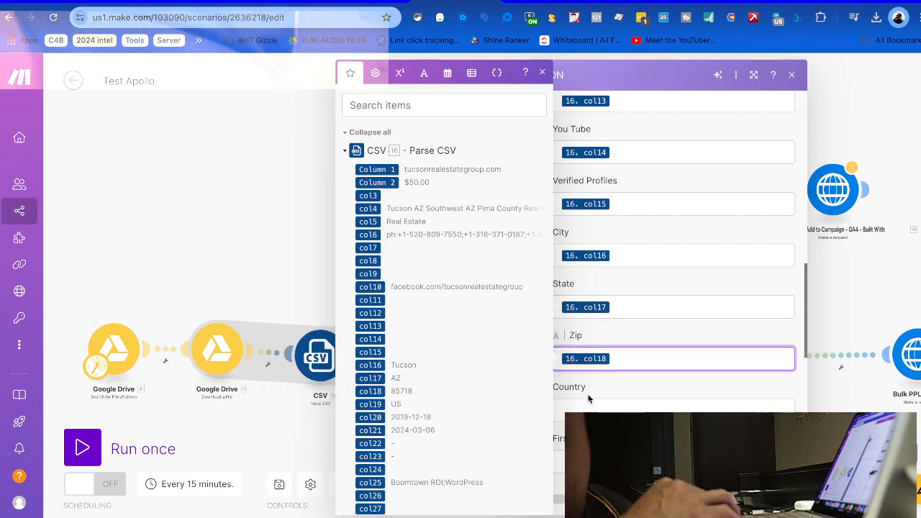
click(617, 405)
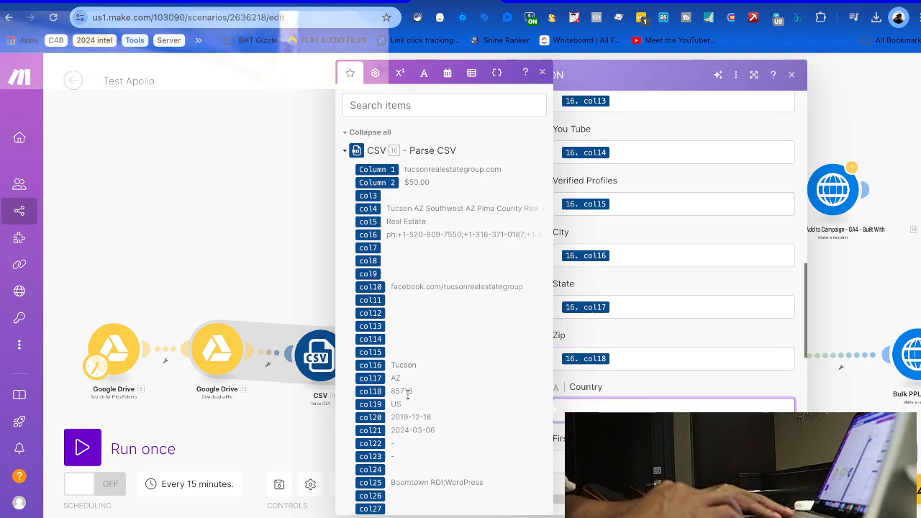
click(370, 404)
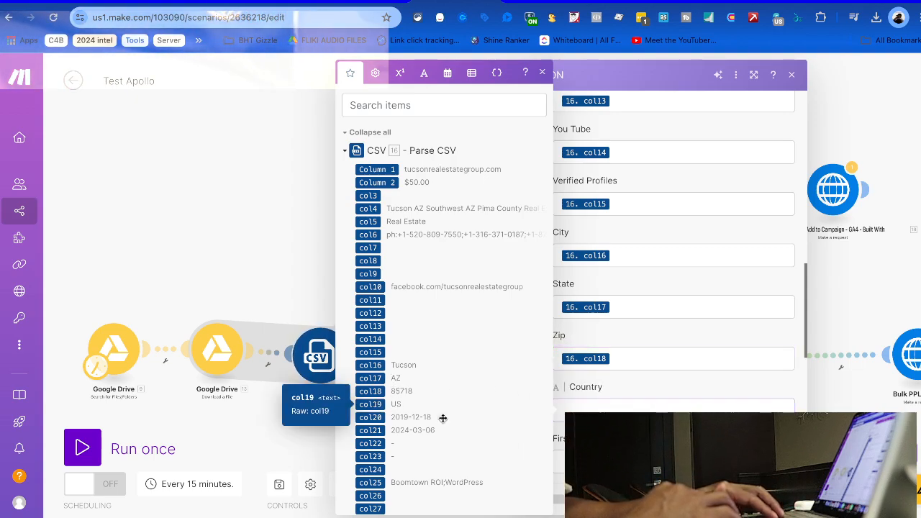
Map col20–col23 into First Detected, Last Found, Revenue and Profit Loss
key(Tab)
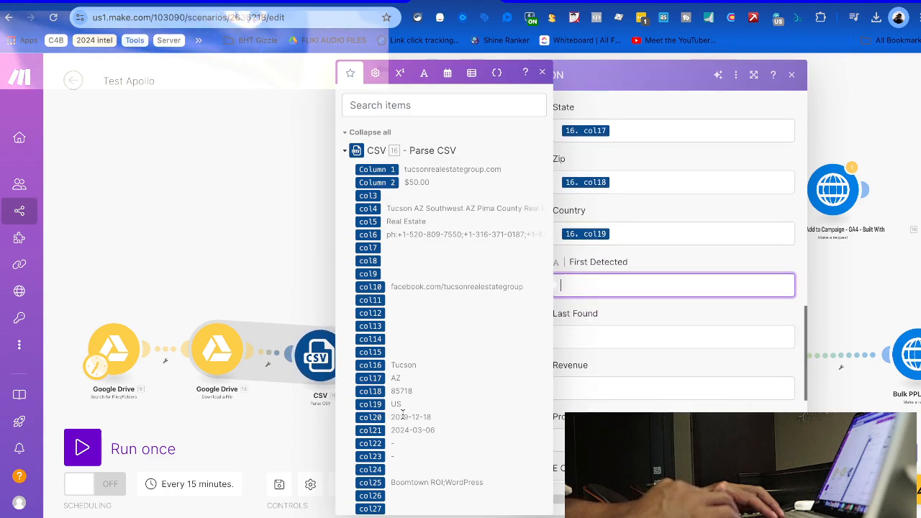
click(370, 418)
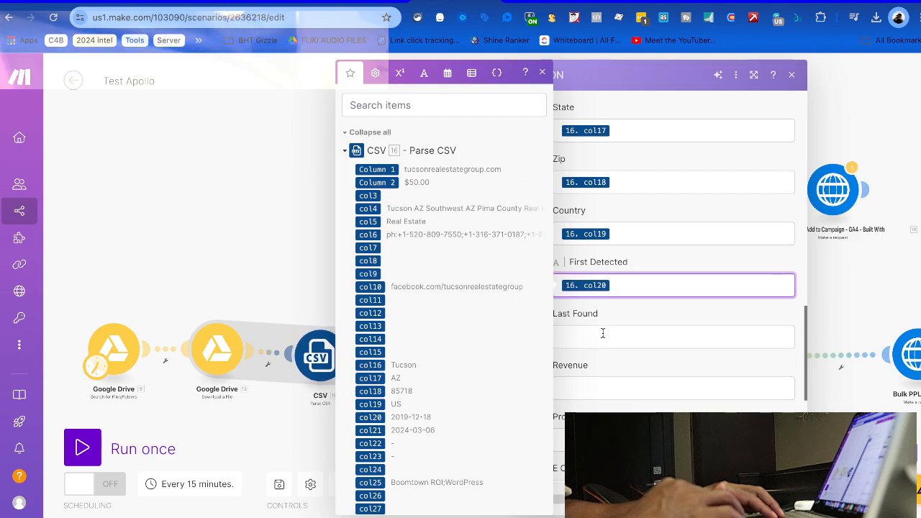
click(603, 334)
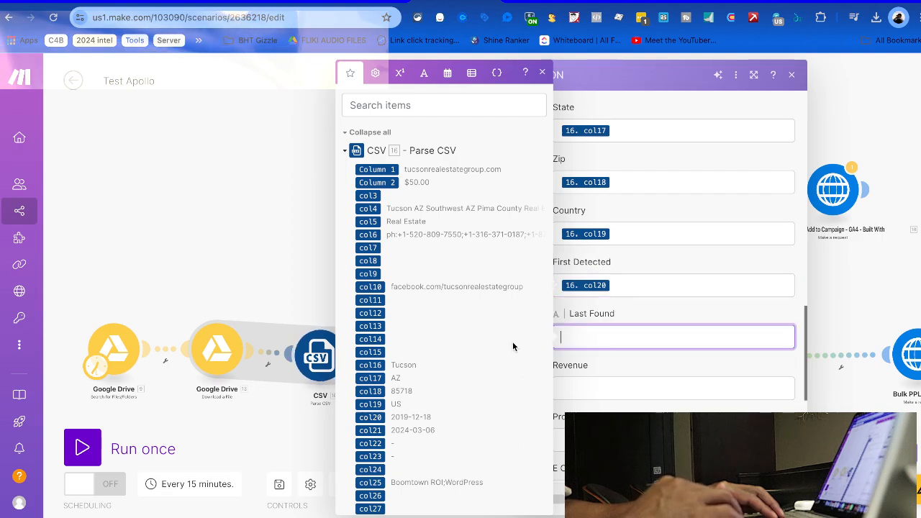
click(371, 430)
click(578, 382)
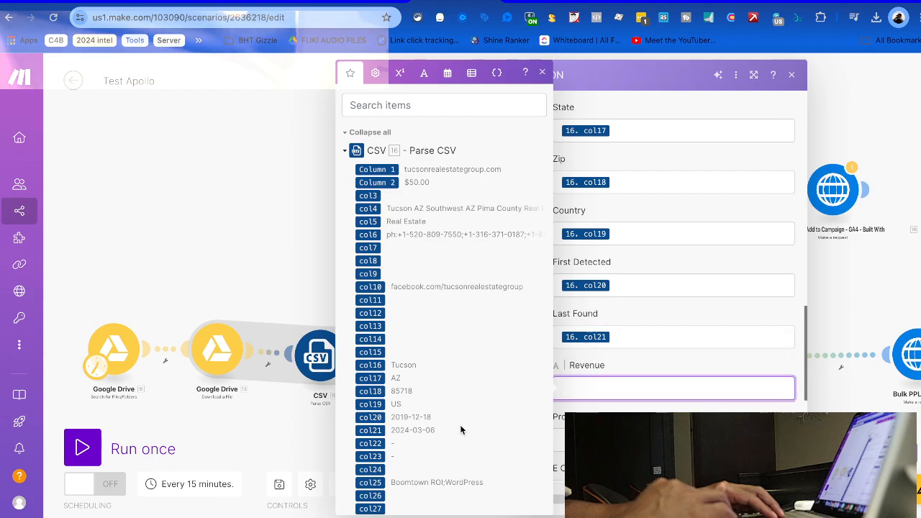
click(371, 443)
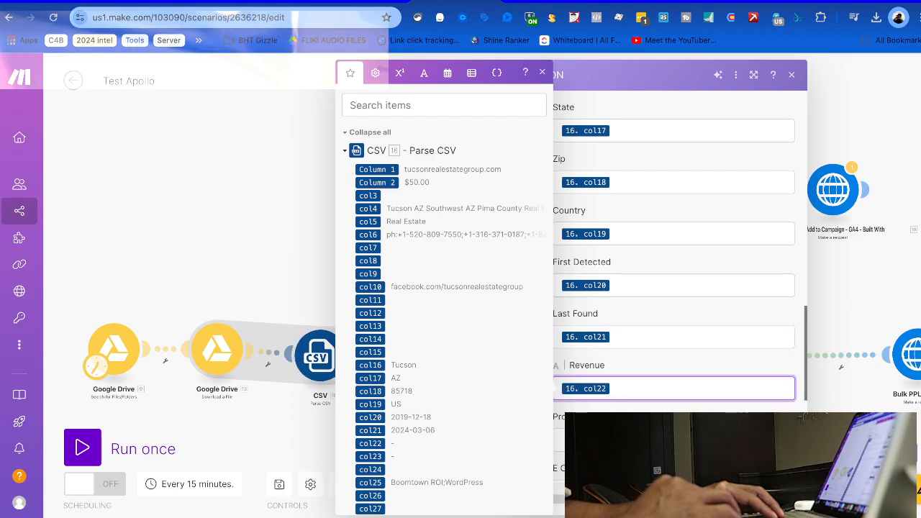
click(560, 439)
click(375, 457)
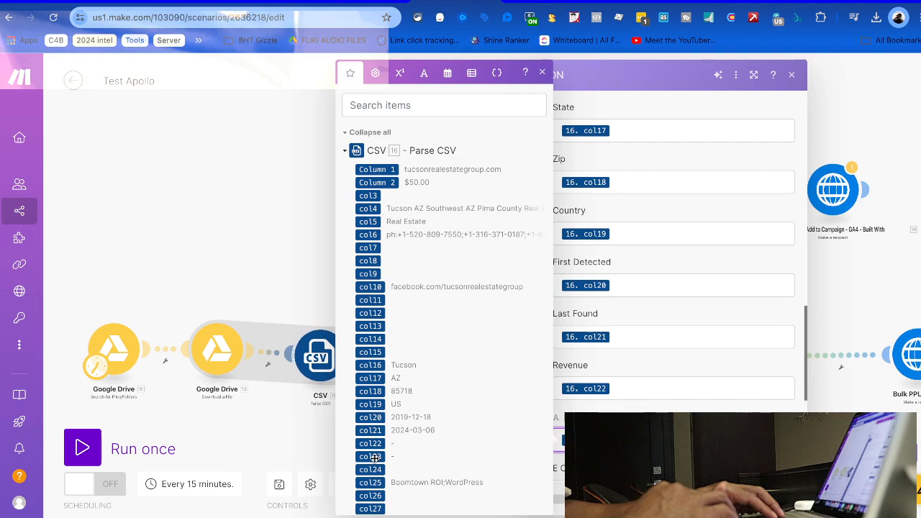
Map col24–col26 into E Commerce Platform, CMS Platform and CRM Platform
scroll(673, 288, down, 1)
click(636, 400)
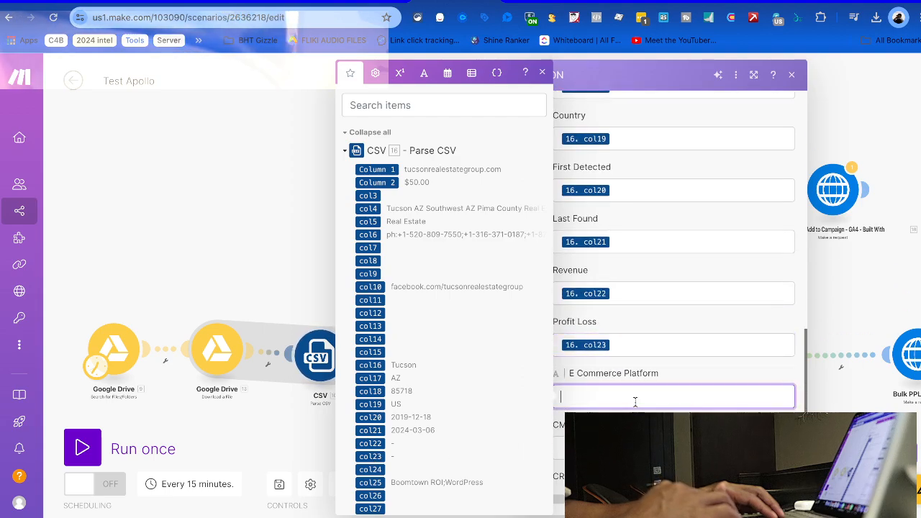
click(372, 470)
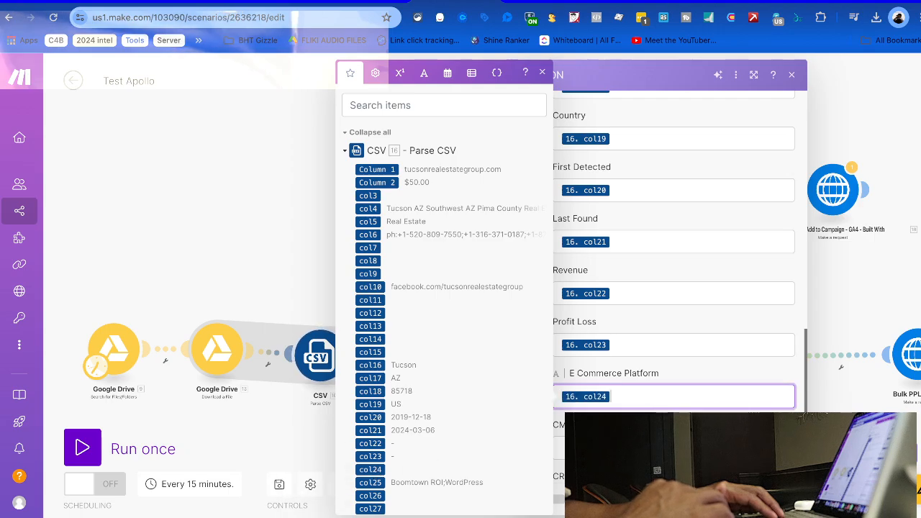
click(371, 482)
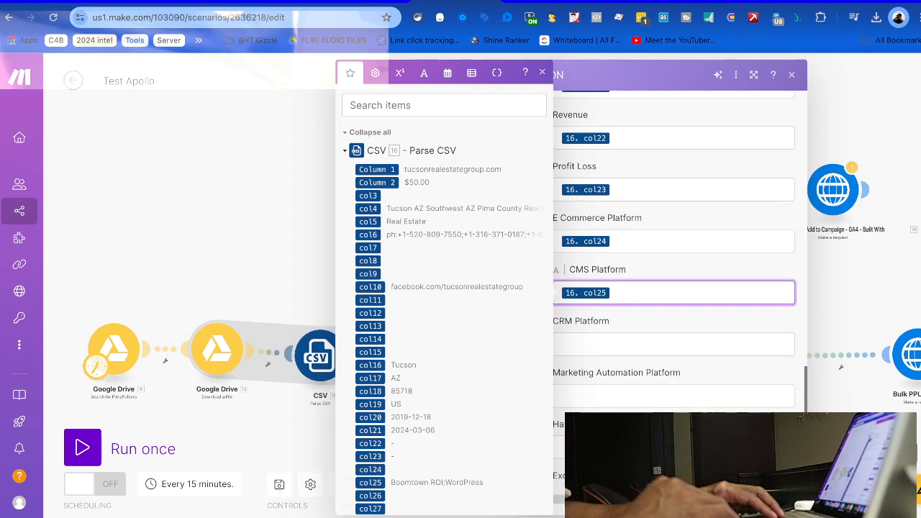
click(594, 353)
scroll(387, 445, down, 3)
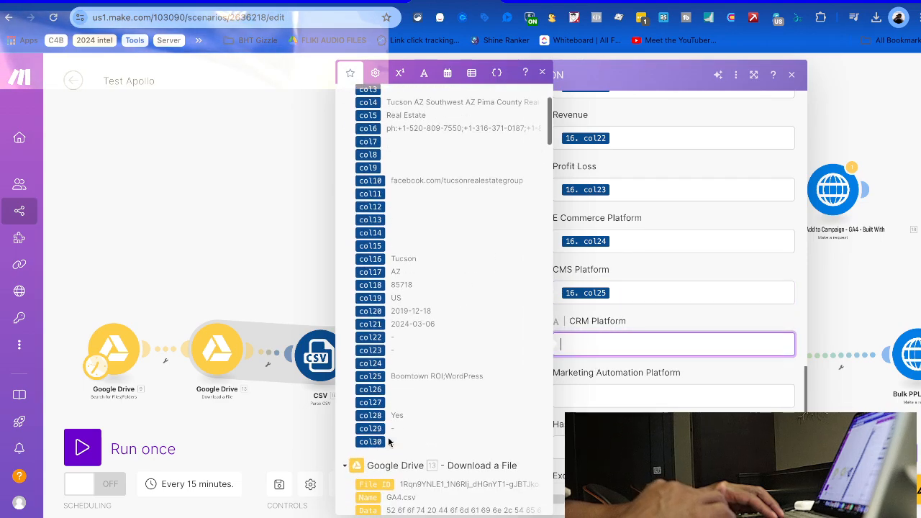
click(374, 389)
Map col27–col29 into Marketing Automation Platform, Has Ads and Exclusion, then close the module
click(654, 393)
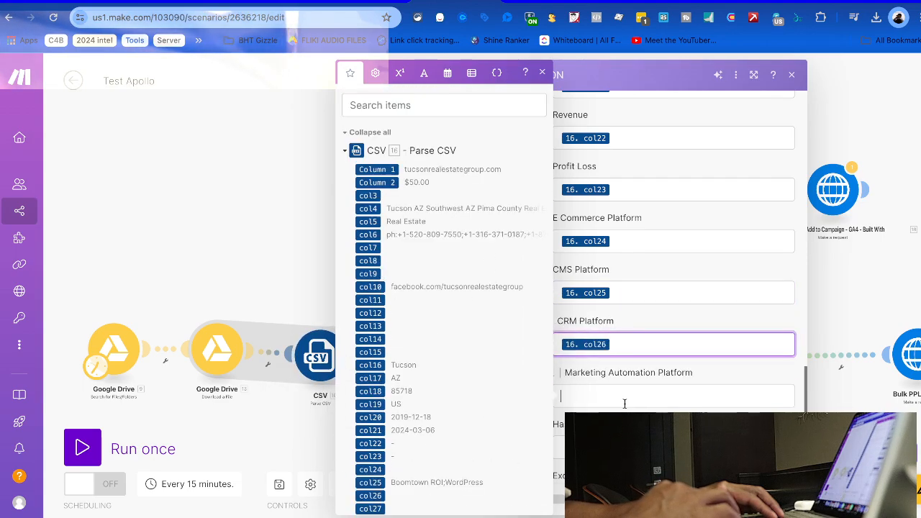
scroll(381, 452, down, 2)
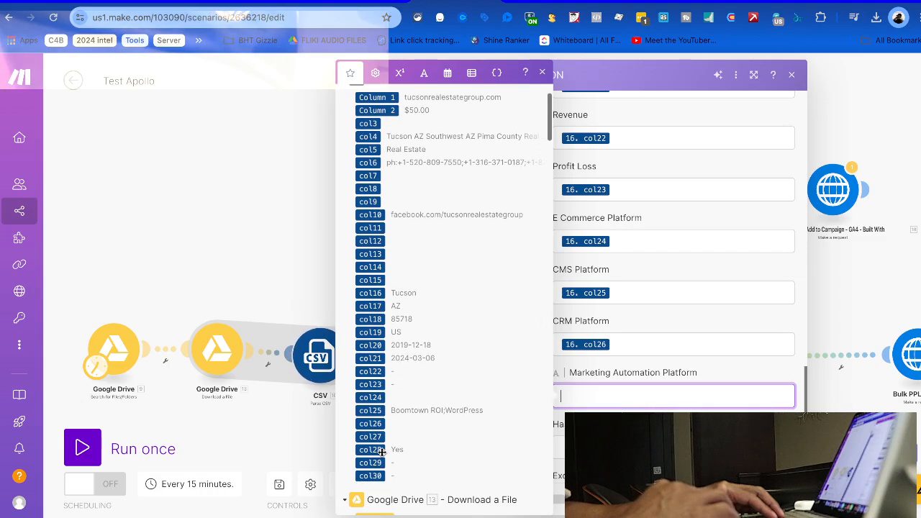
click(372, 437)
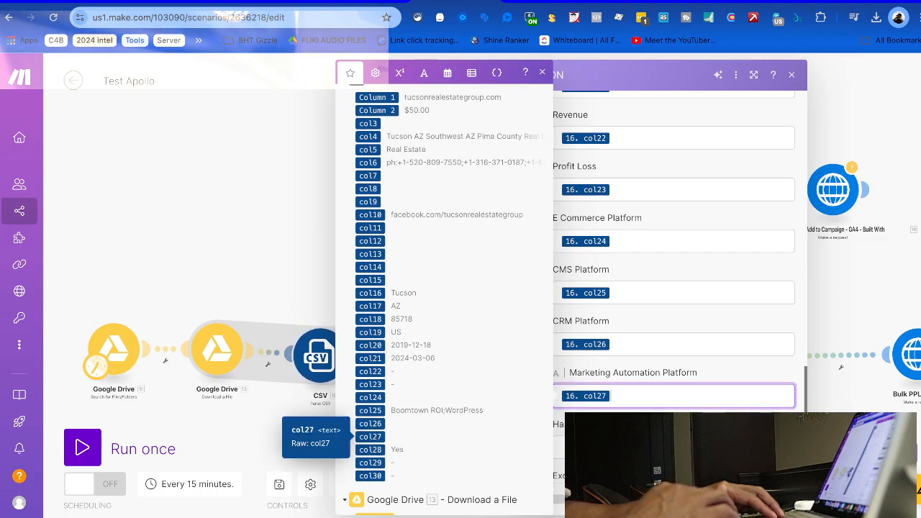
scroll(368, 479, down, 3)
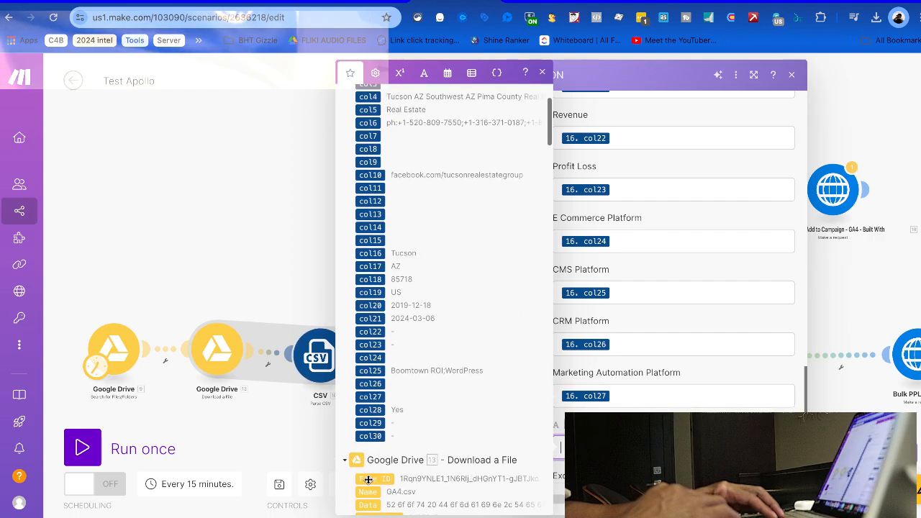
click(370, 409)
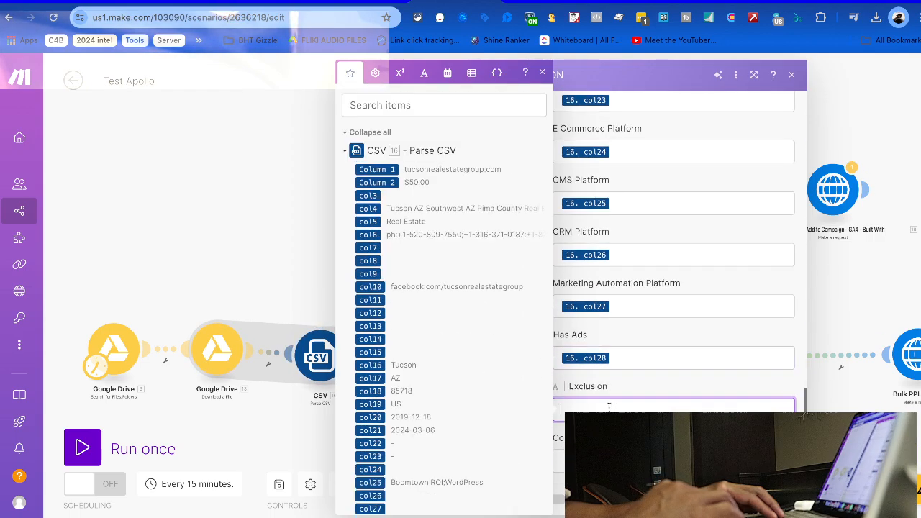
scroll(379, 473, down, 9)
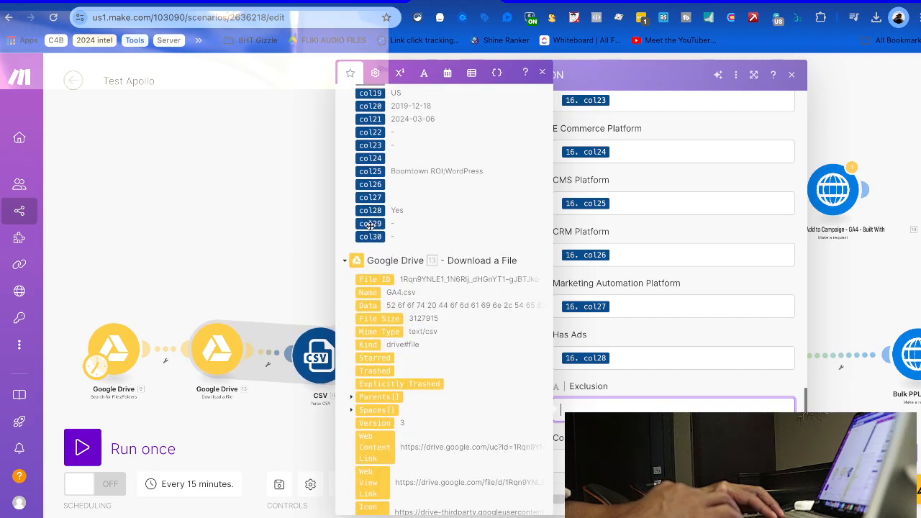
click(370, 224)
click(596, 461)
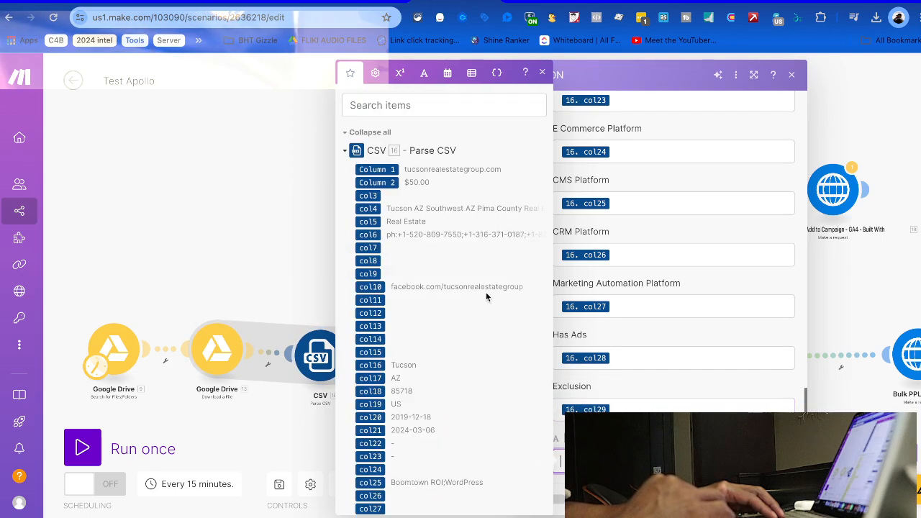
scroll(397, 394, down, 5)
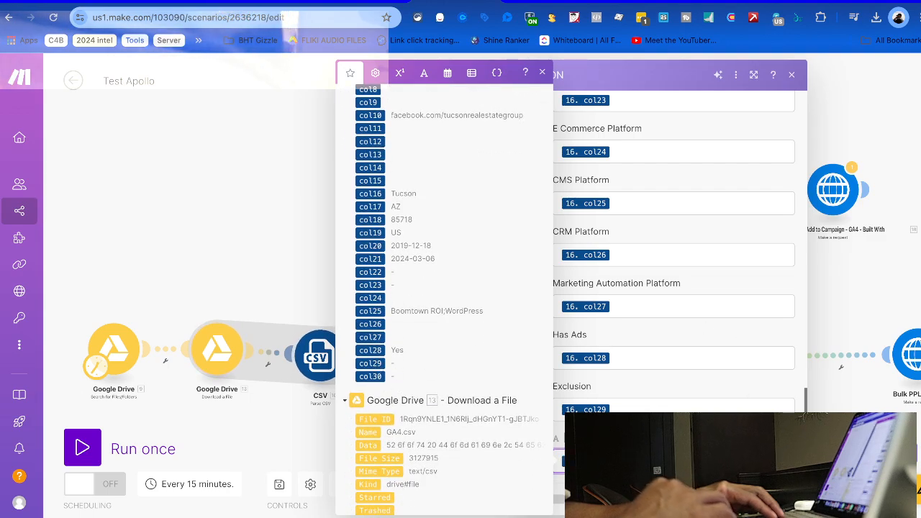
key(Escape)
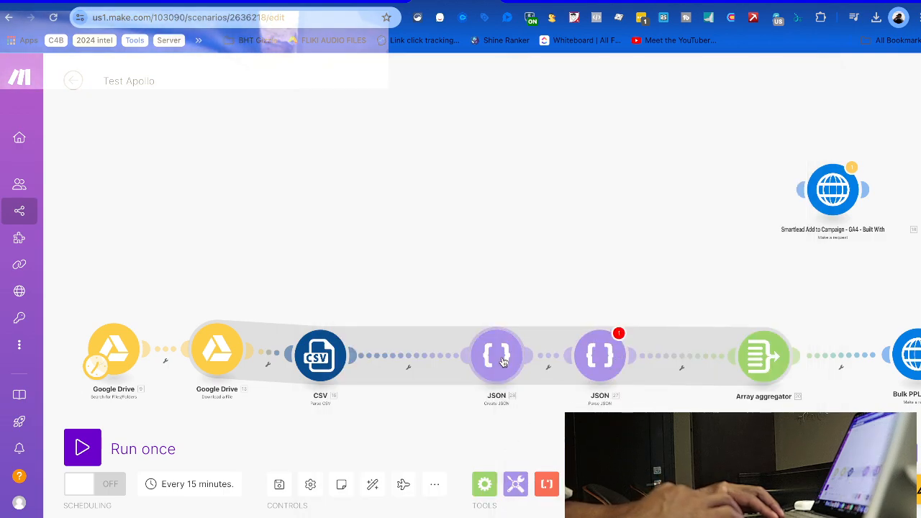
Shift Create JSON left and delete the Parse JSON module that followed it
drag(501, 362, 448, 362)
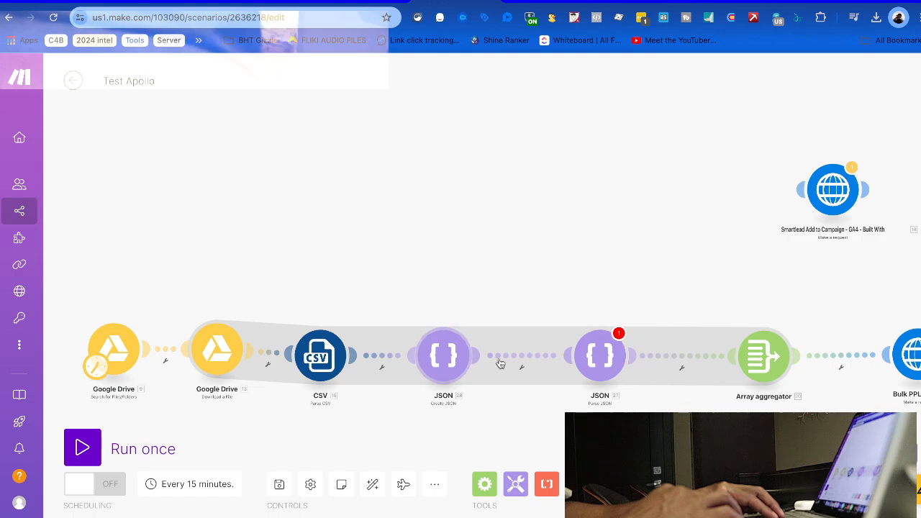
right_click(590, 359)
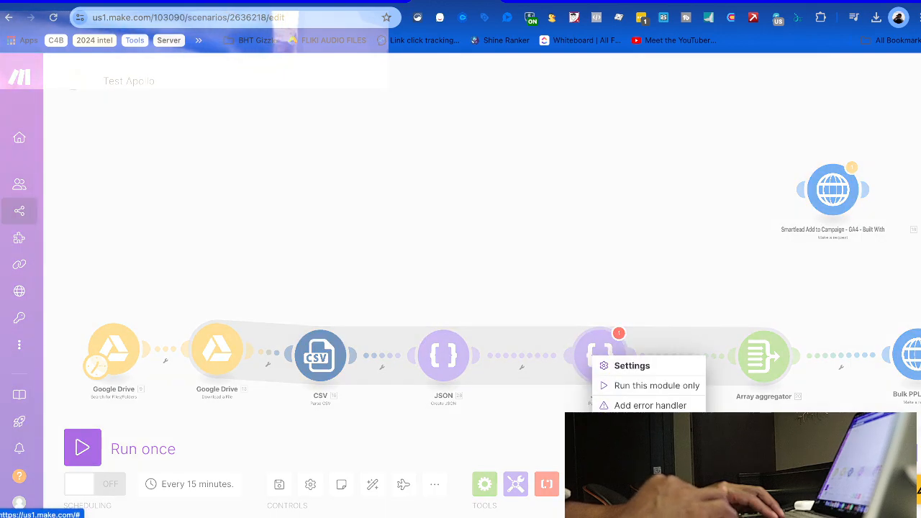
click(595, 351)
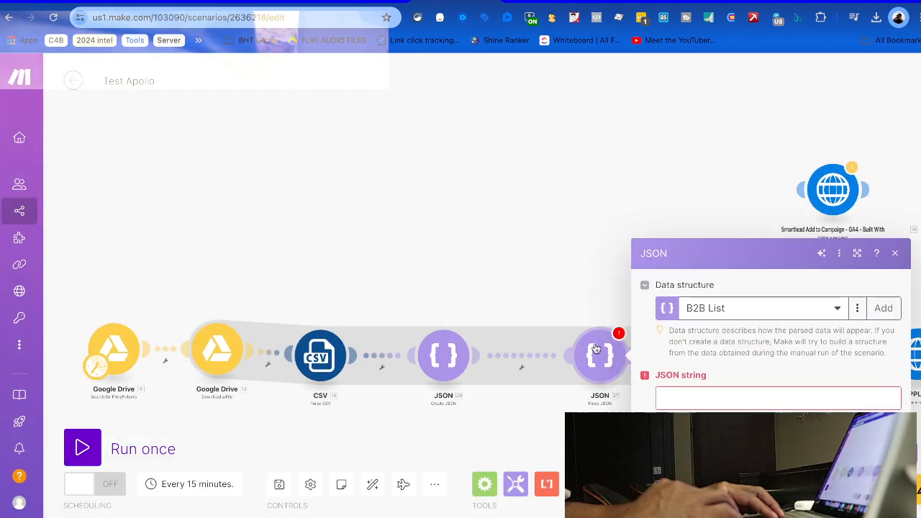
right_click(596, 349)
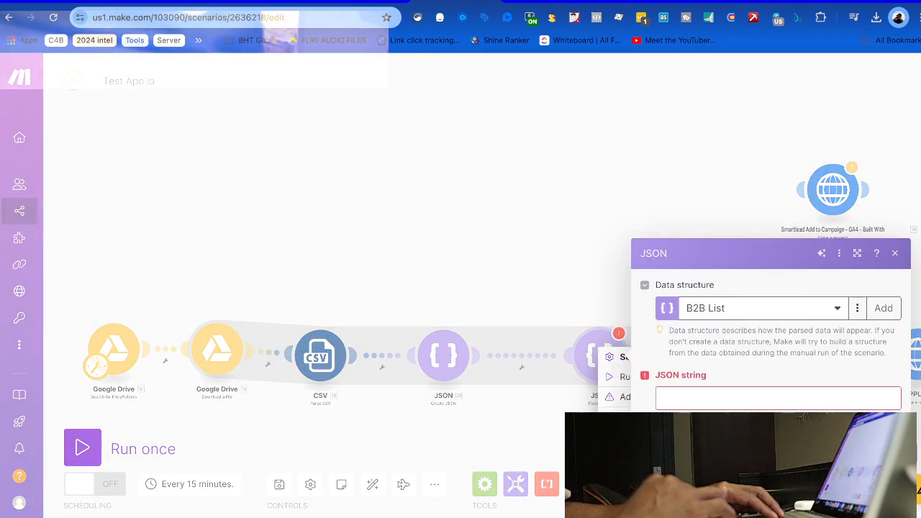
click(632, 496)
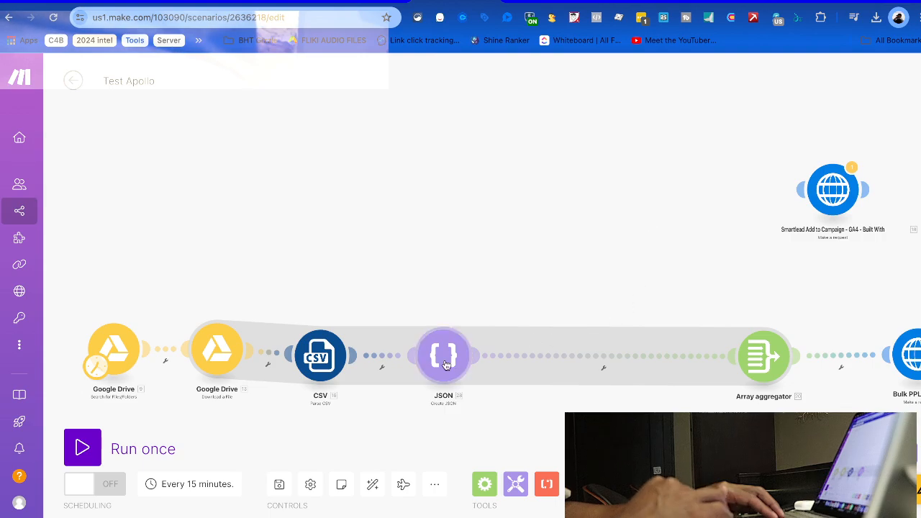
Run Test Apollo once and view Create JSON's results showing 21+ completed operations
click(99, 430)
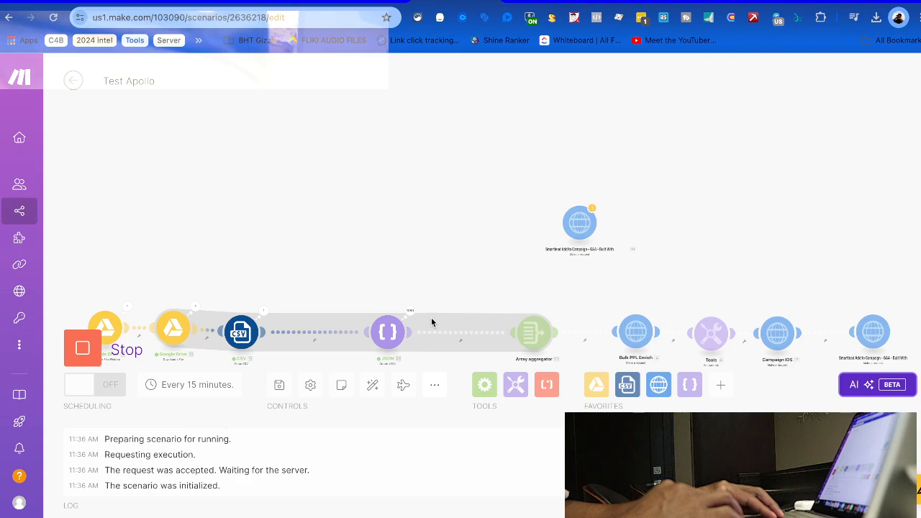
scroll(382, 309, up, 3)
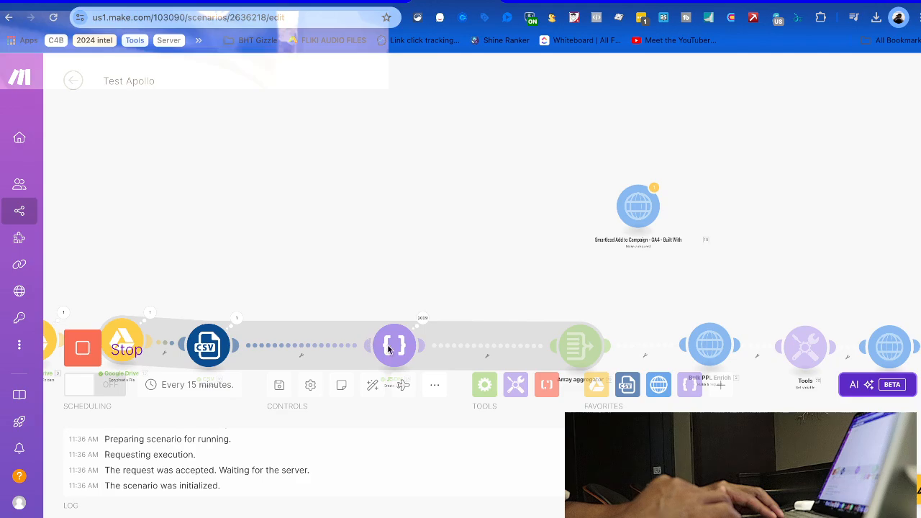
scroll(395, 322, up, 3)
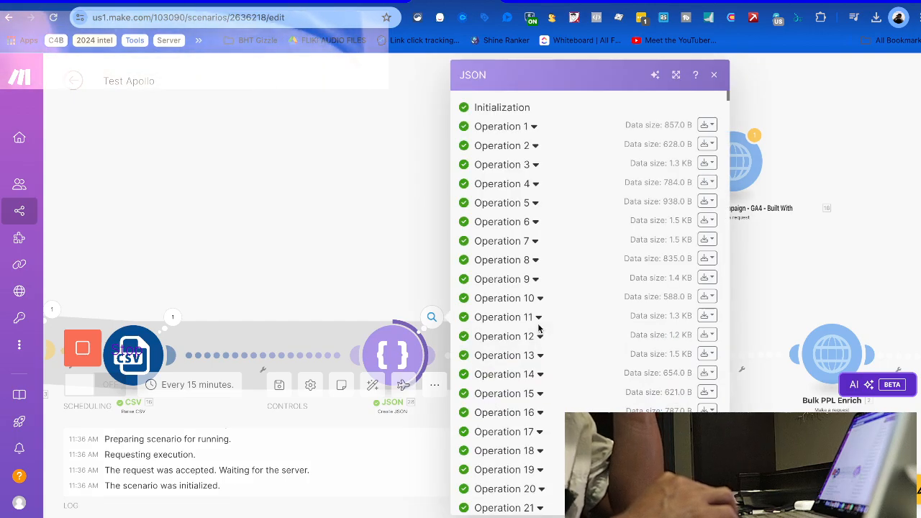
Expand Operation 24 in the Create JSON results to view its output JSON string
scroll(524, 263, down, 5)
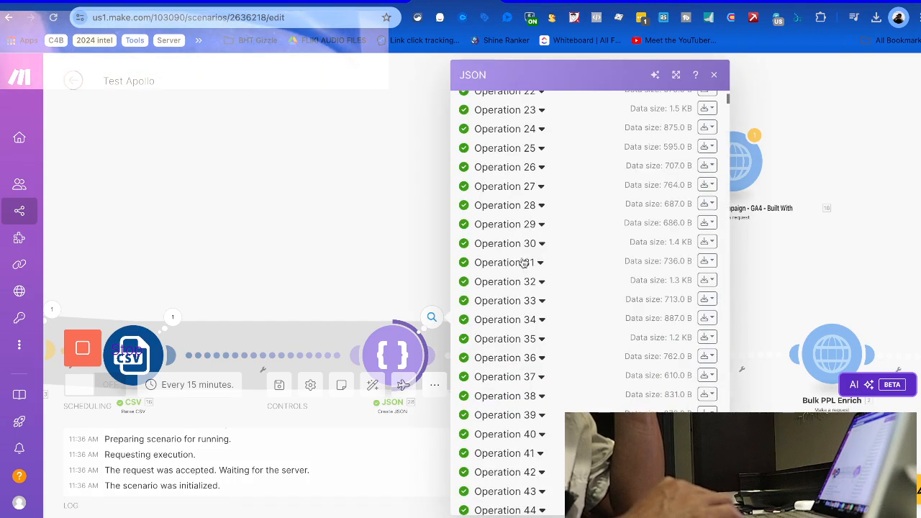
click(527, 134)
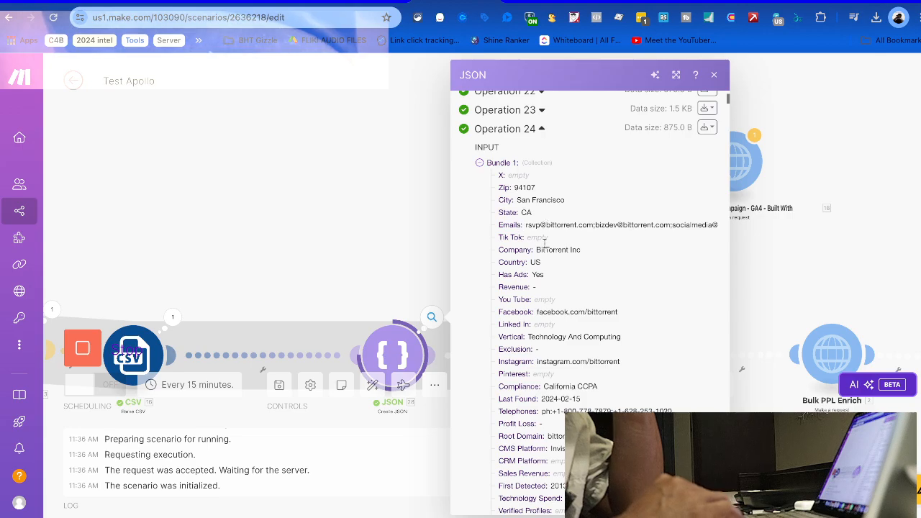
scroll(541, 266, down, 4)
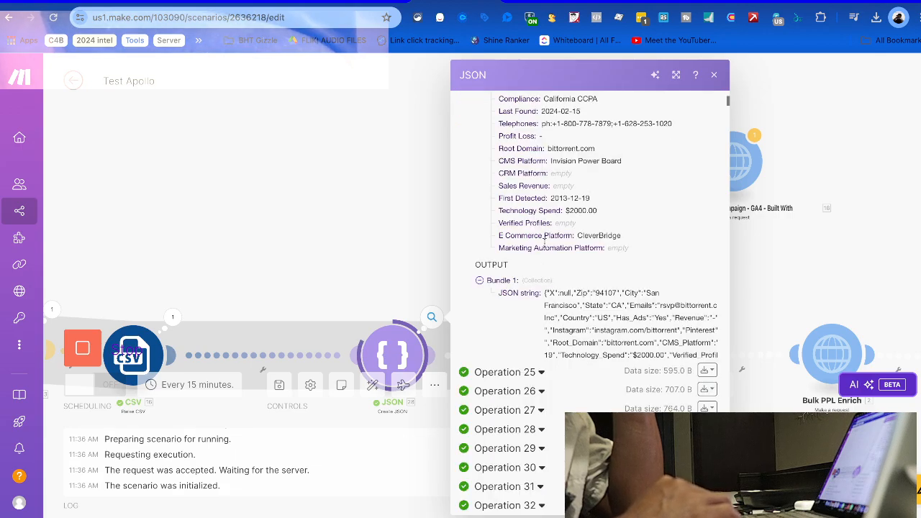
scroll(545, 231, up, 10)
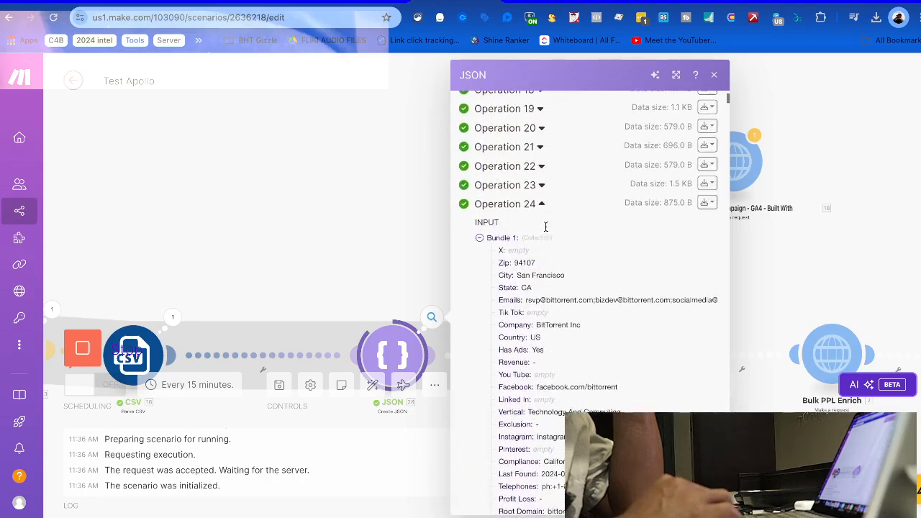
scroll(545, 231, up, 1)
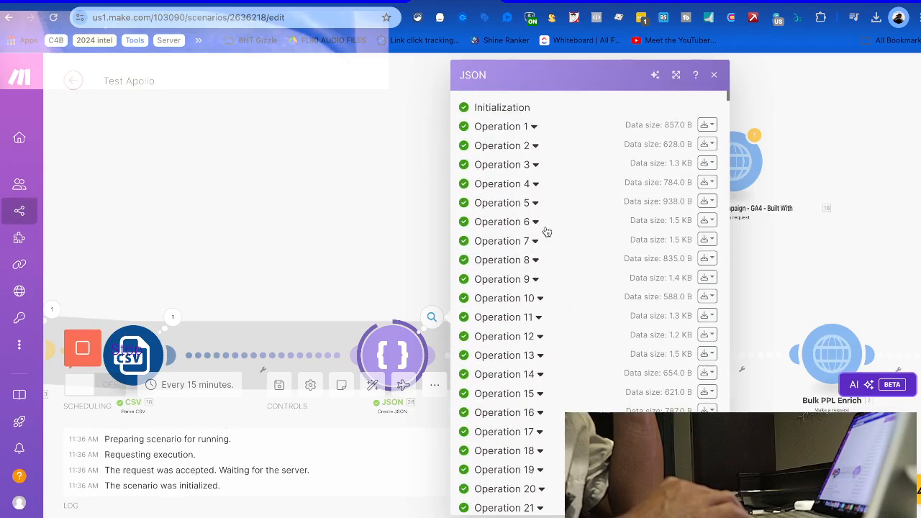
scroll(545, 230, down, 6)
scroll(546, 227, down, 15)
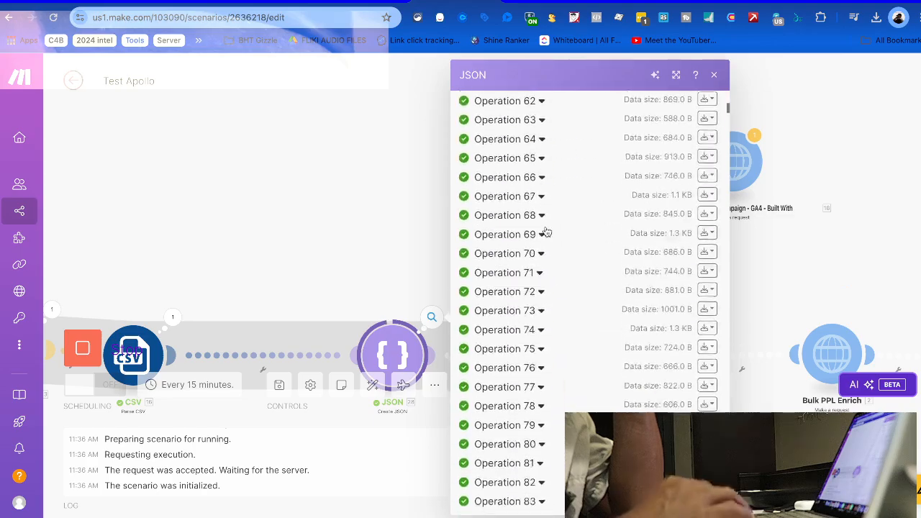
scroll(544, 232, up, 11)
scroll(546, 231, up, 1)
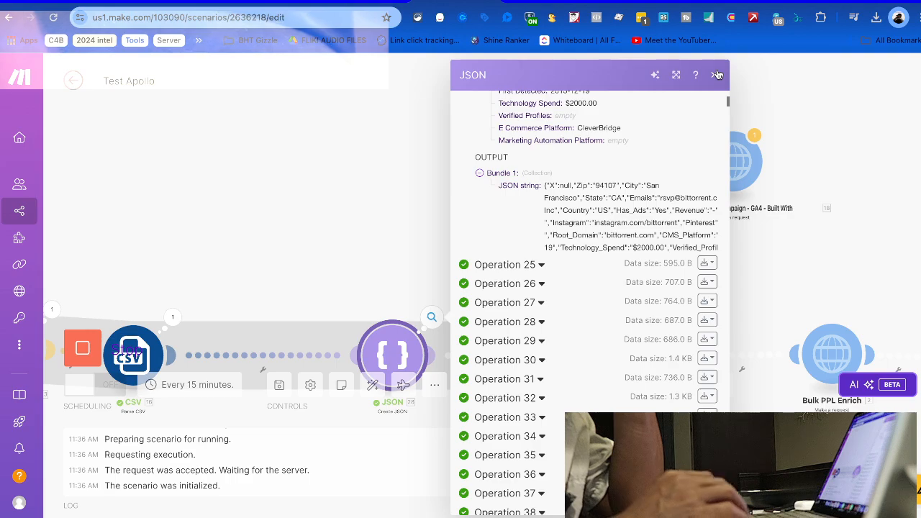
Close the JSON operations inspector and zoom out the scenario canvas
click(267, 137)
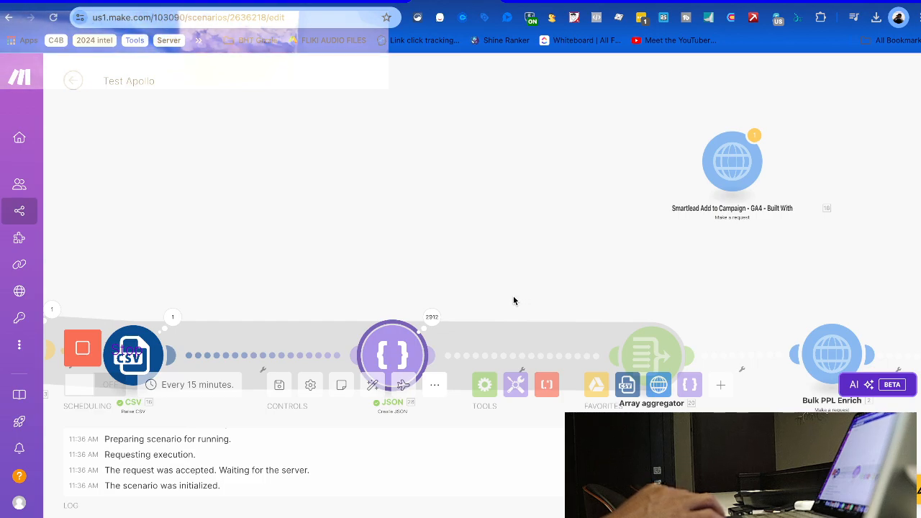
scroll(513, 296, down, 3)
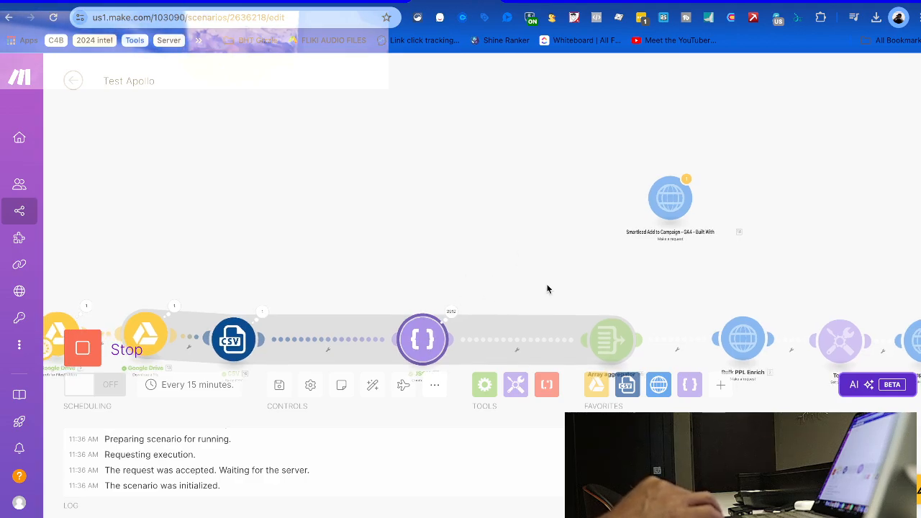
scroll(570, 252, down, 3)
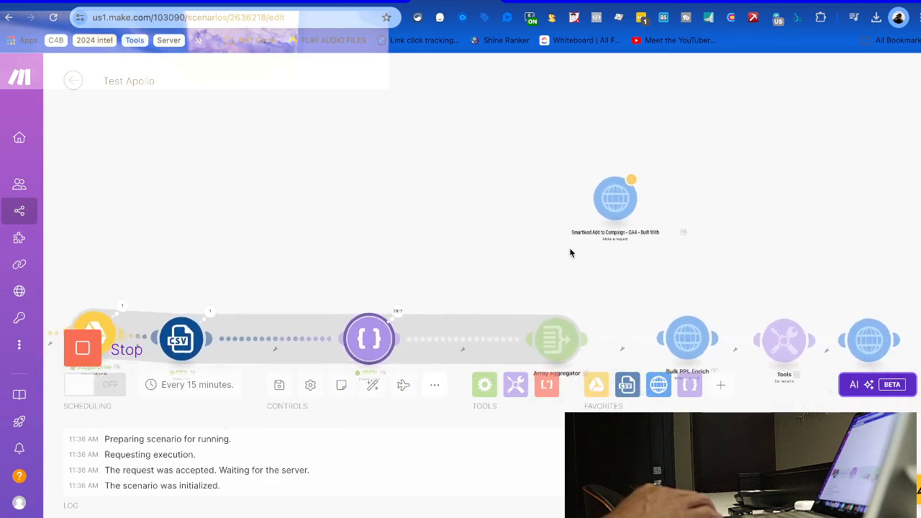
scroll(570, 252, up, 3)
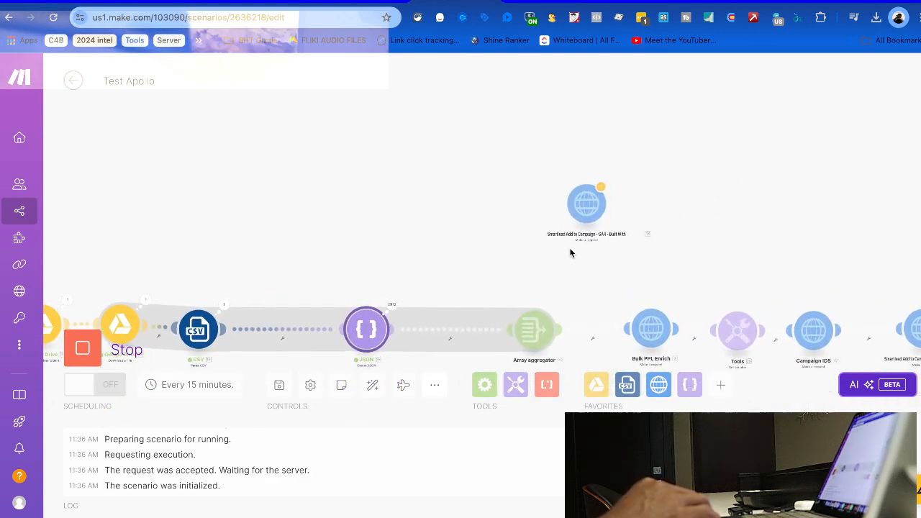
scroll(570, 252, down, 2)
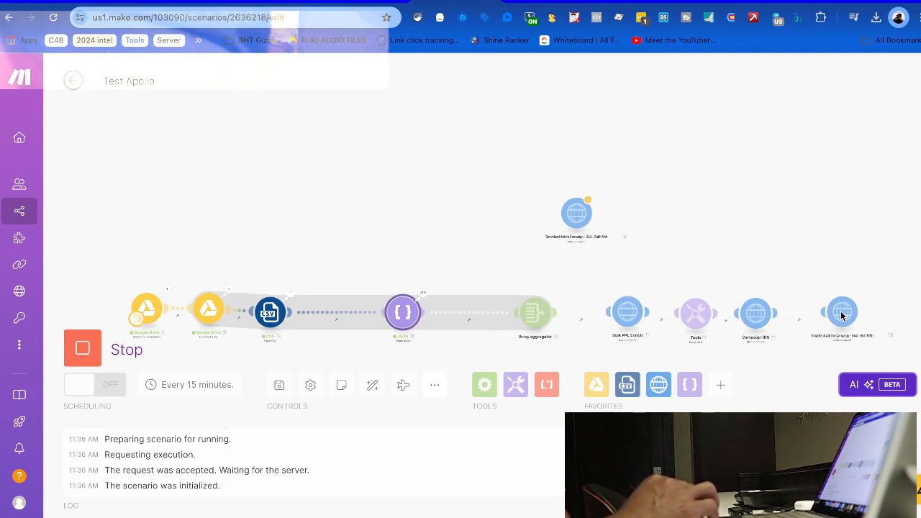
Duplicate the Test Apollo browser tab and switch to the copy
right_click(443, 2)
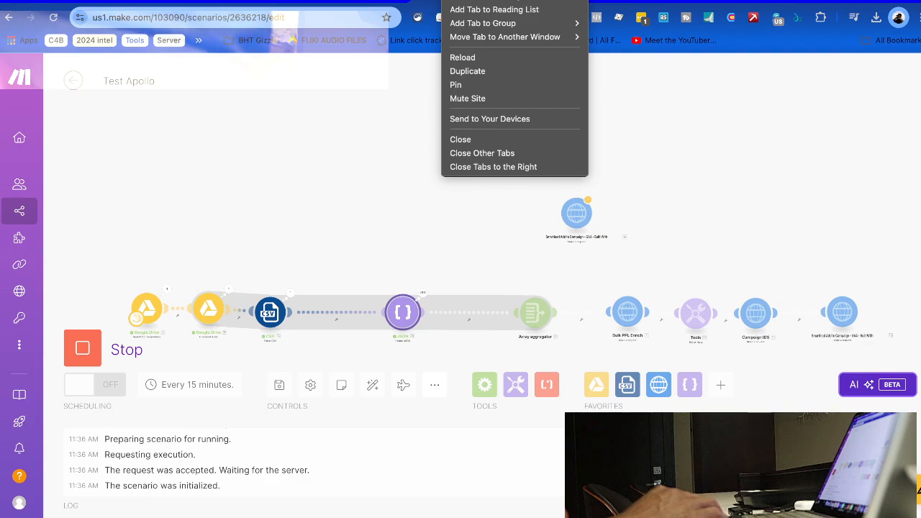
click(467, 72)
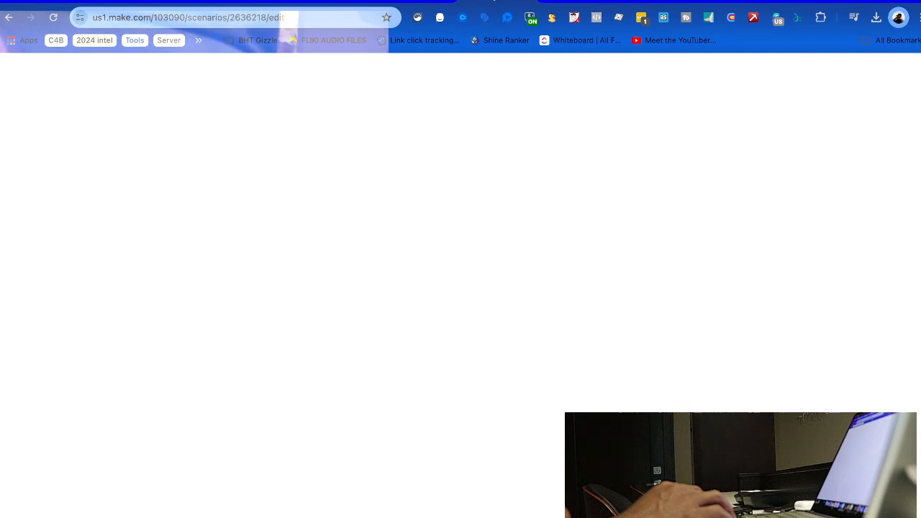
click(475, 2)
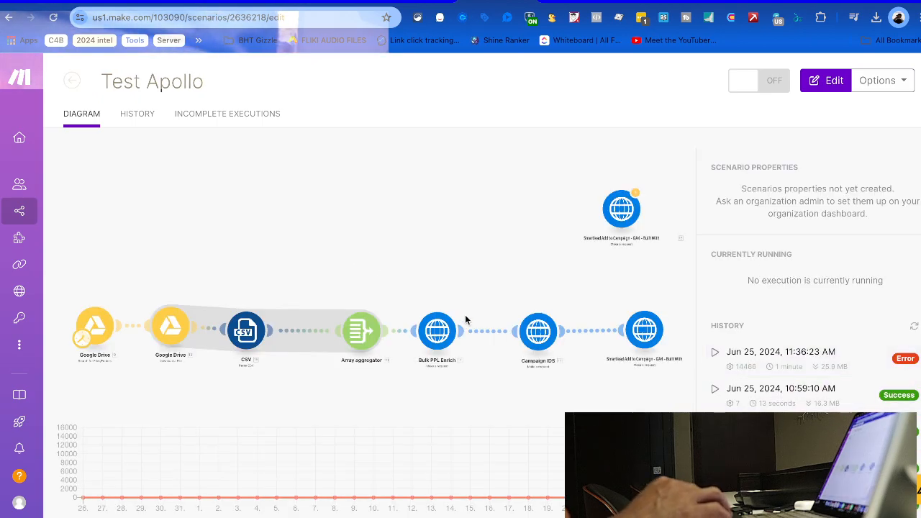
Enter edit mode and look over the final Smartlead request's settings
click(349, 292)
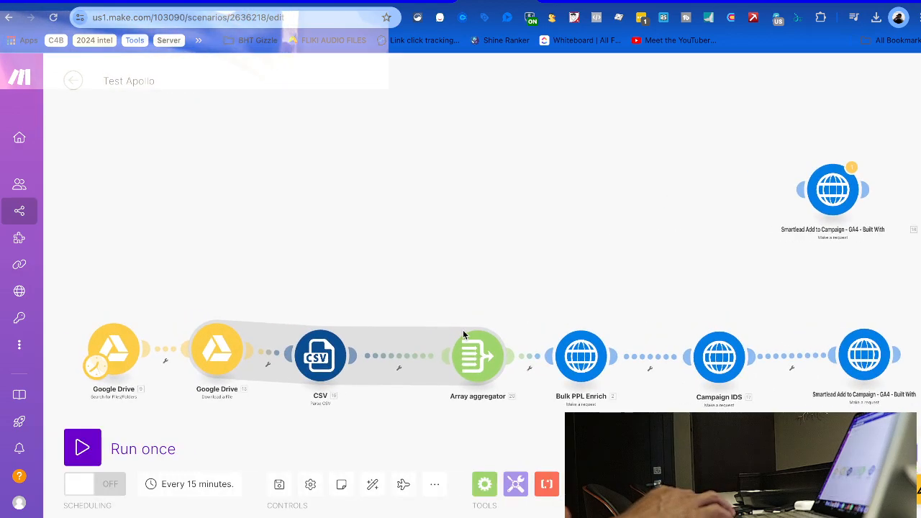
click(863, 356)
scroll(674, 285, down, 2)
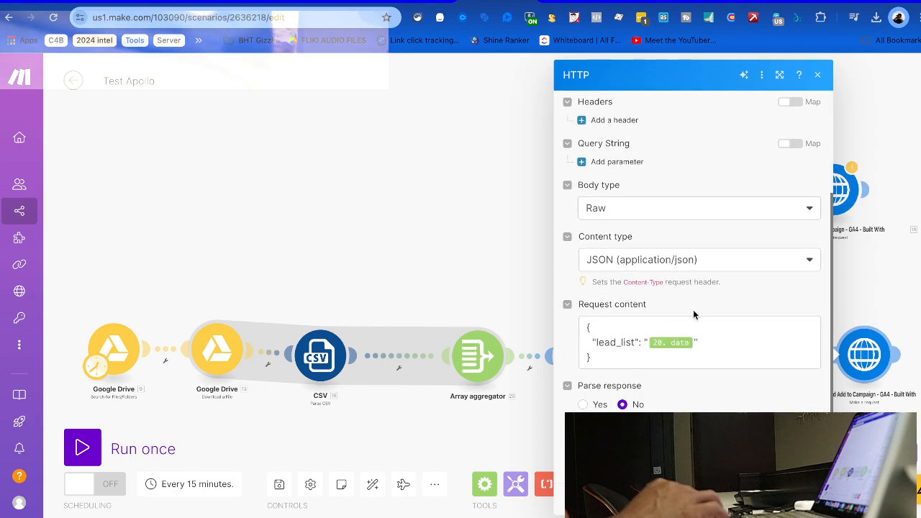
click(884, 276)
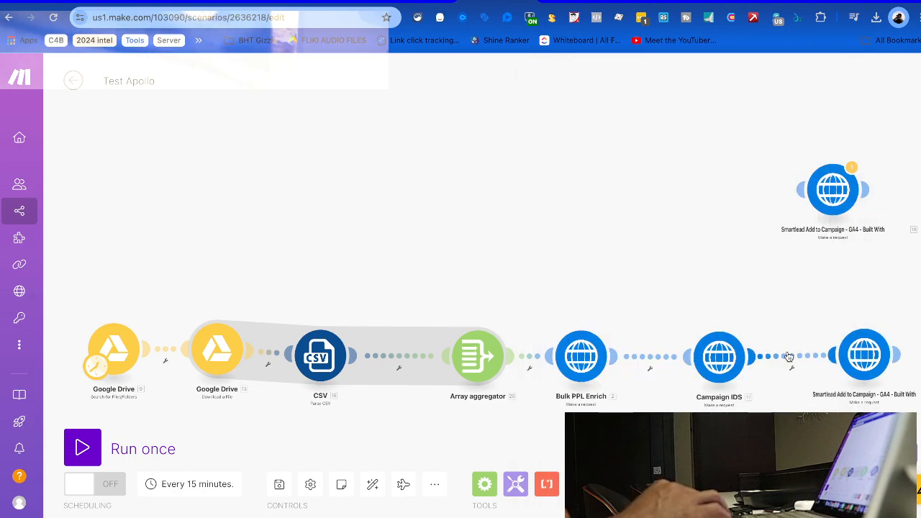
Insert a Tools > Set variable module on the Bulk PPL Enrich–Campaign IDS link
click(649, 358)
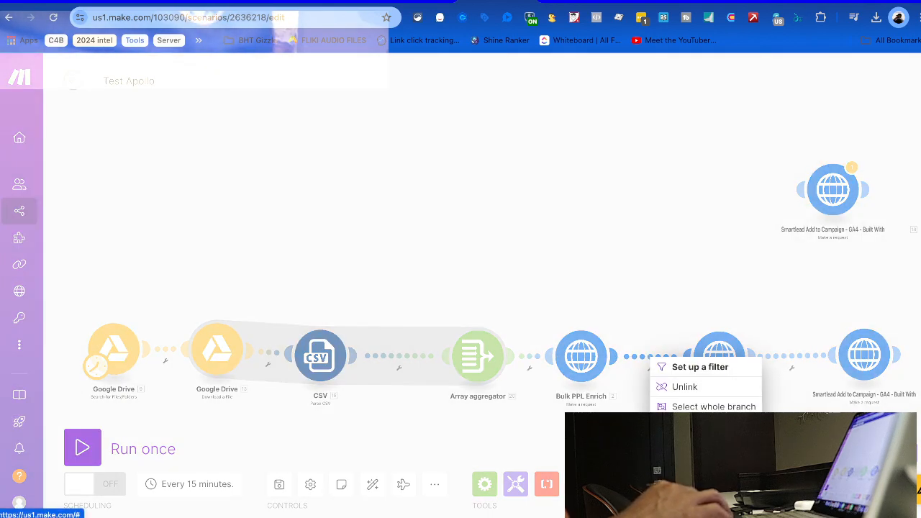
click(685, 446)
scroll(504, 459, down, 1)
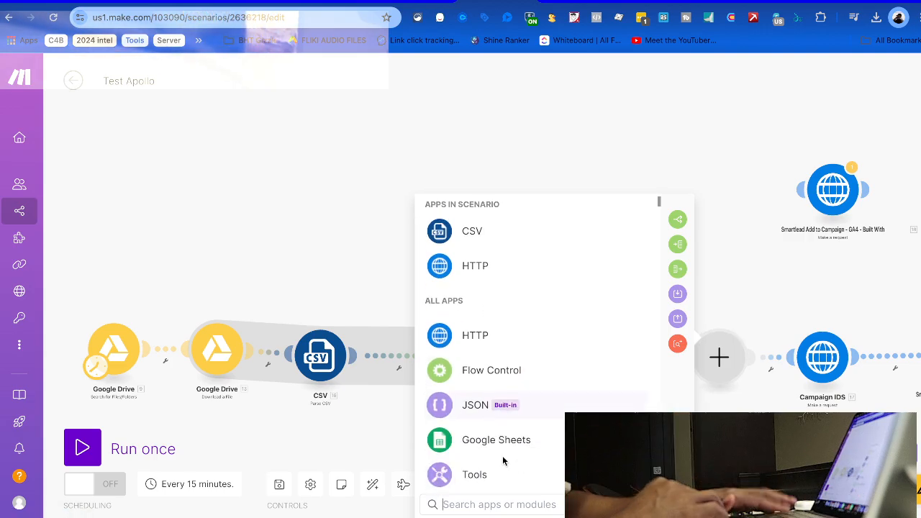
scroll(505, 459, down, 10)
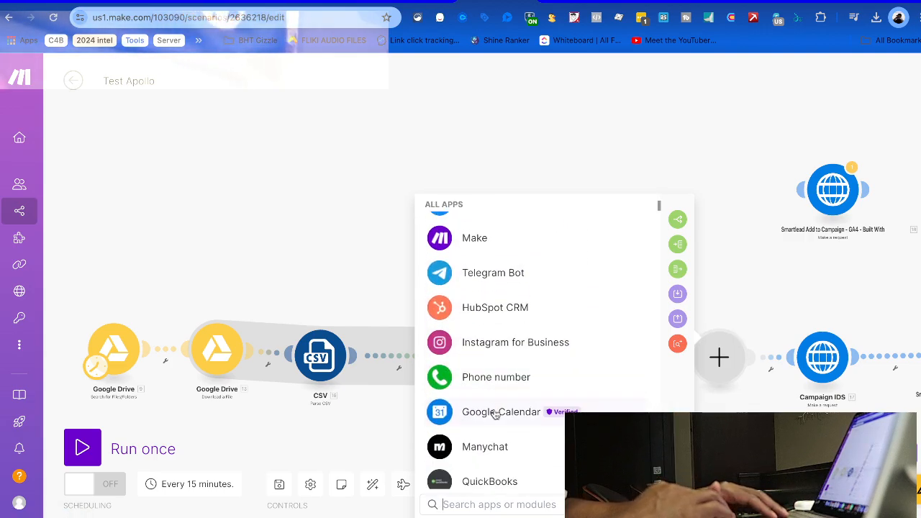
click(500, 509)
text(varia)
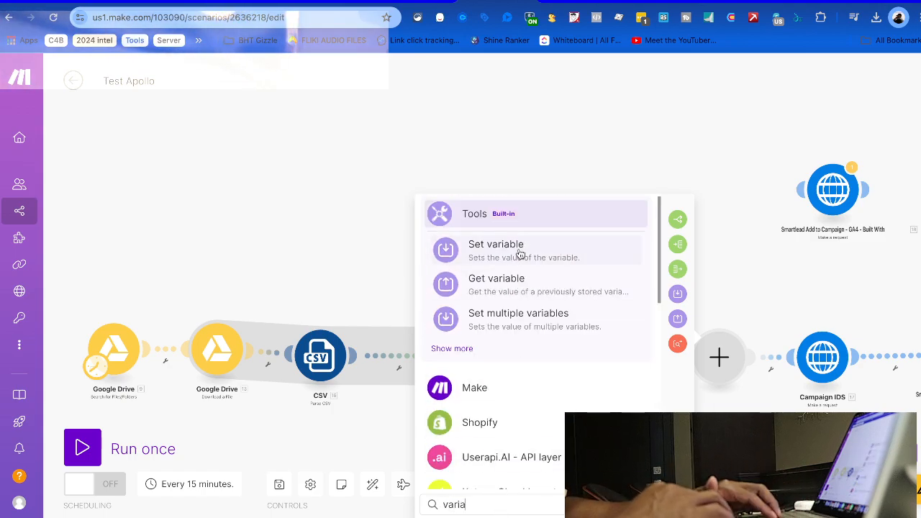
click(519, 252)
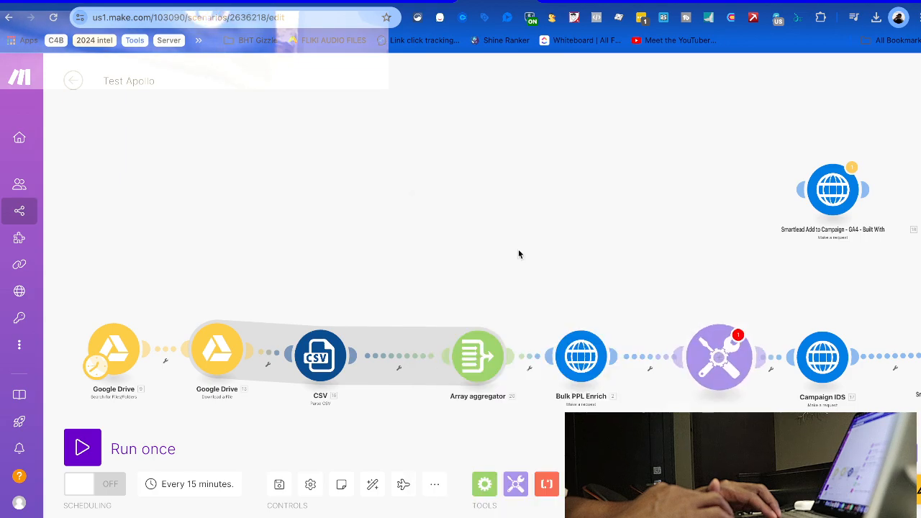
click(490, 314)
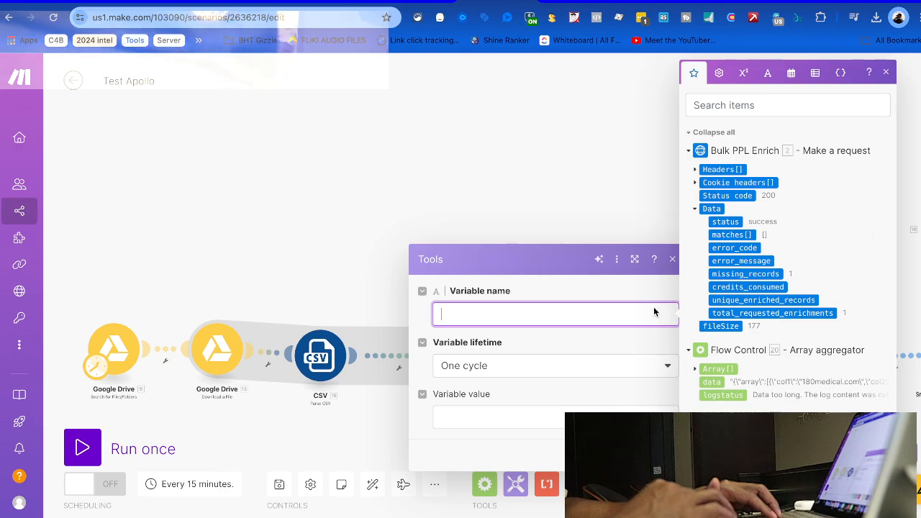
Paste Claude's 2.matches lead-mapping code as the value, name the variable 'data details', and save
click(504, 416)
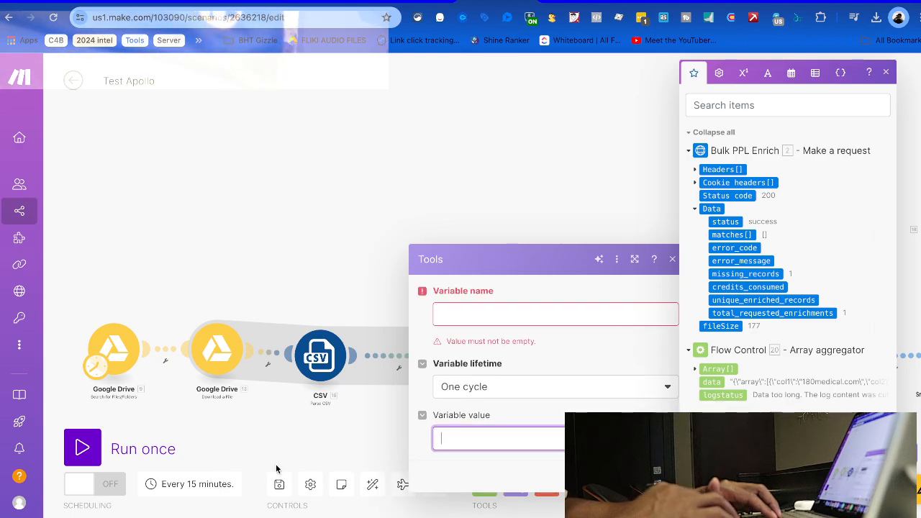
key(ctrl+Right)
scroll(267, 245, up, 5)
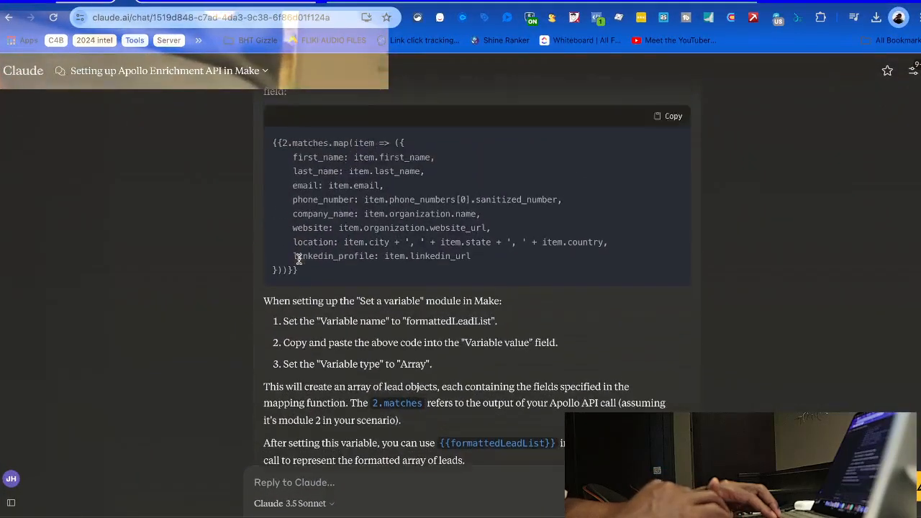
scroll(298, 269, down, 1)
click(673, 278)
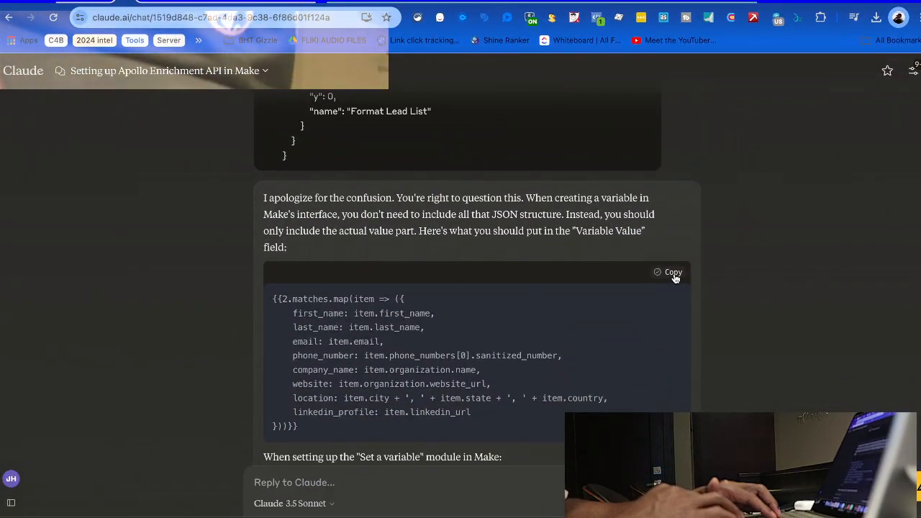
key(ctrl+Left)
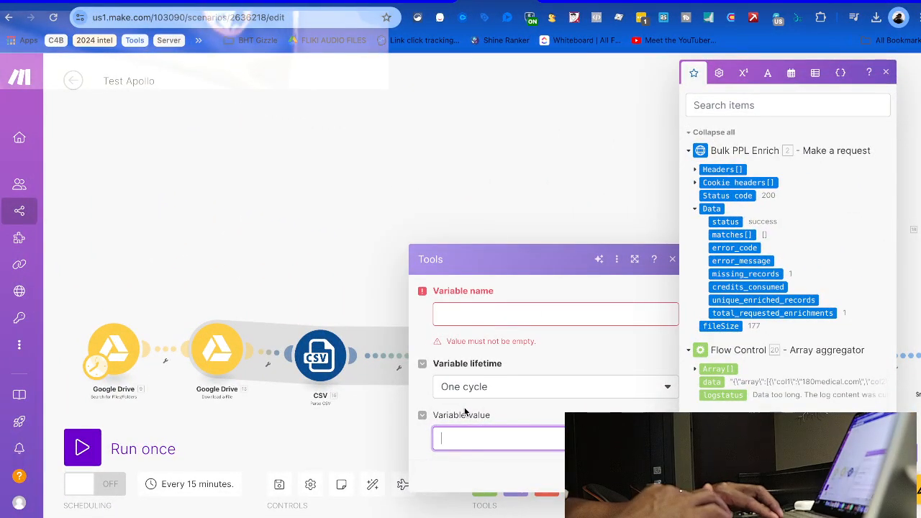
key(super+v)
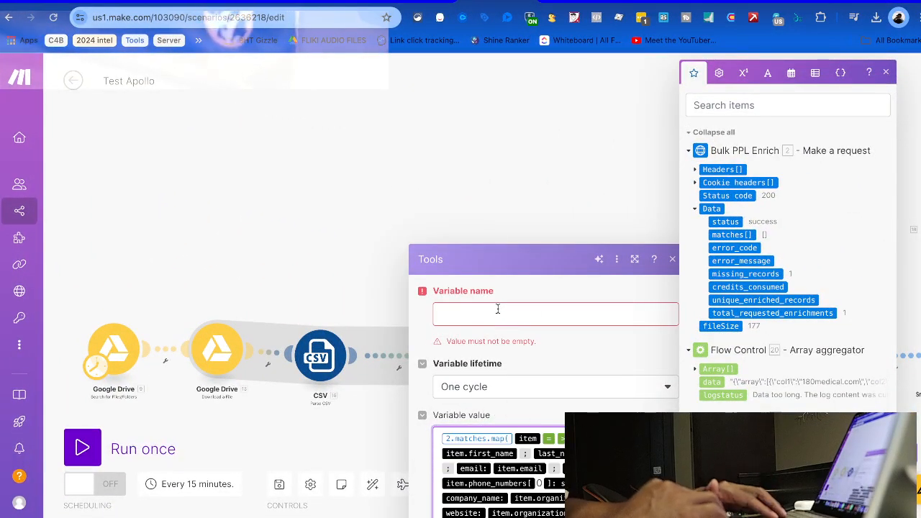
click(505, 311)
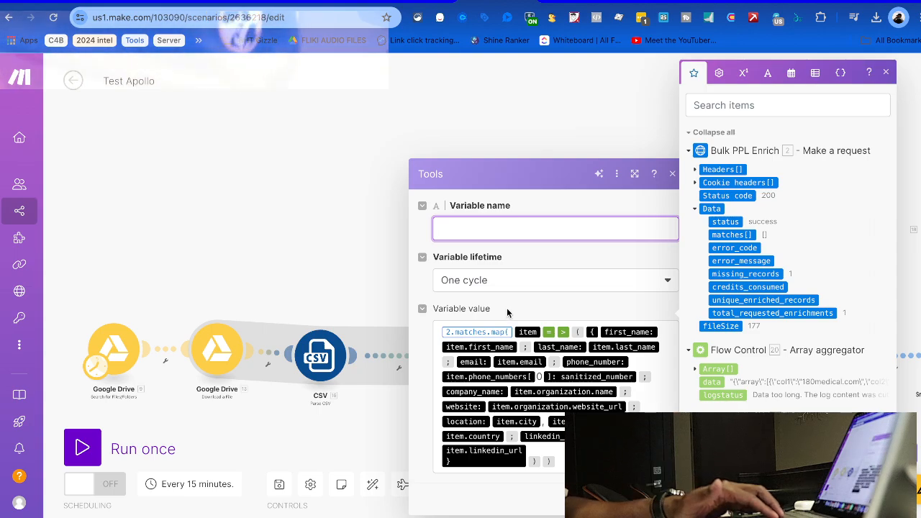
text(data de)
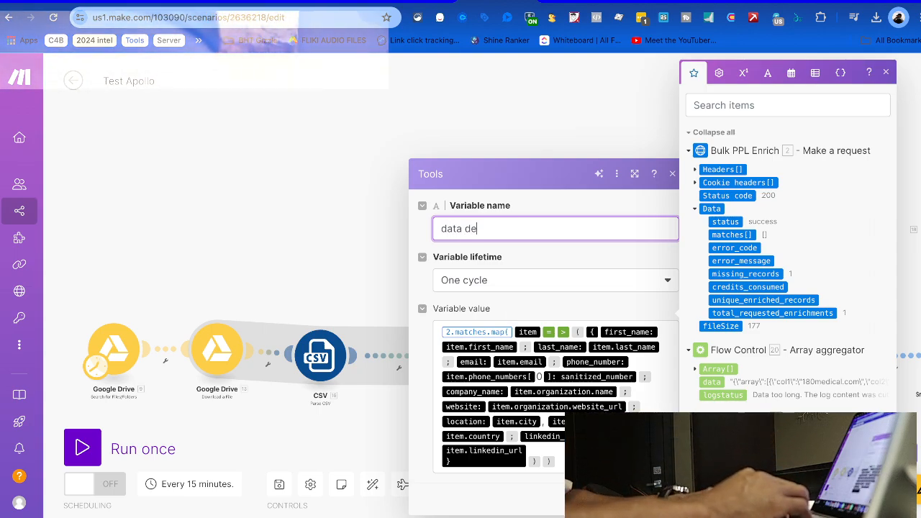
text(tails)
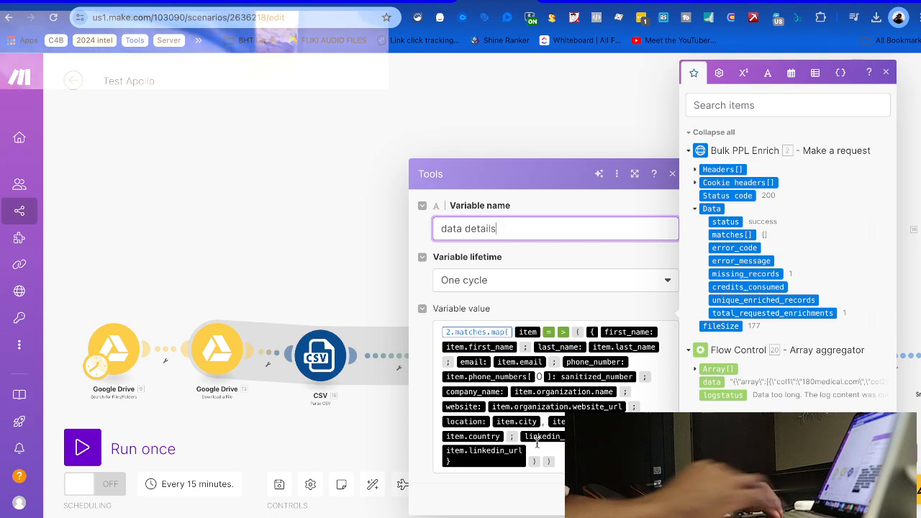
key(Return)
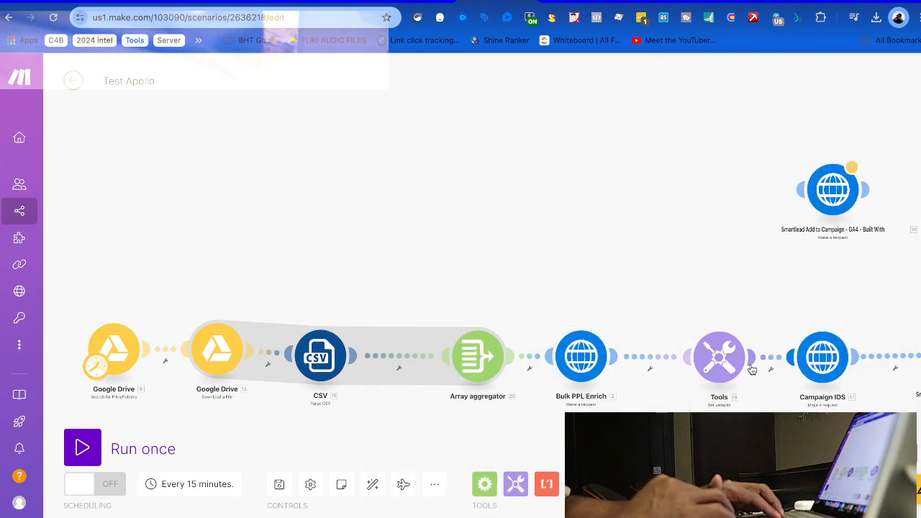
Remove the old 20. data pill from the final Smartlead request's lead_list
click(823, 359)
click(839, 282)
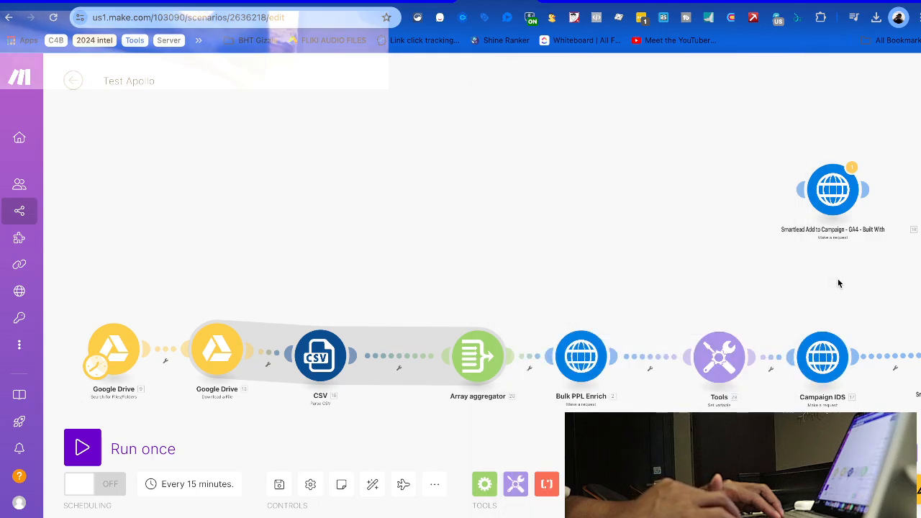
scroll(830, 285, right, 5)
scroll(822, 301, down, 2)
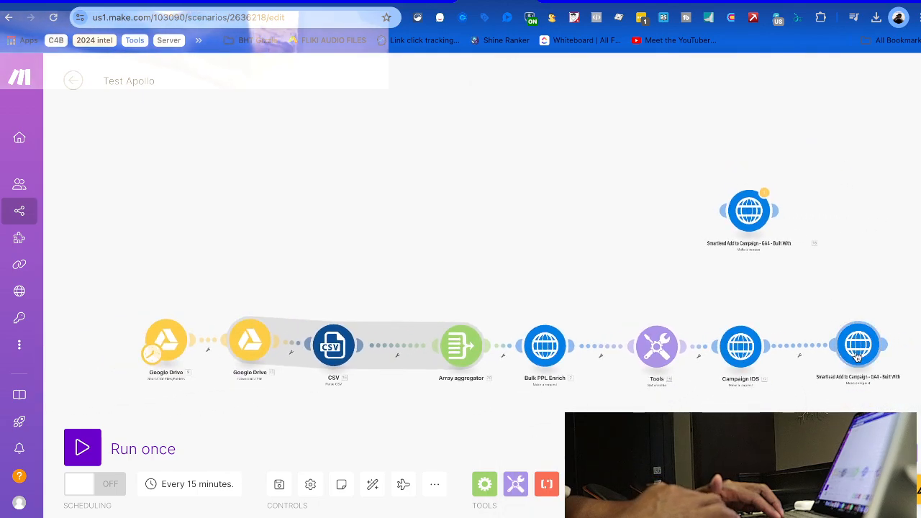
click(857, 345)
scroll(693, 370, down, 2)
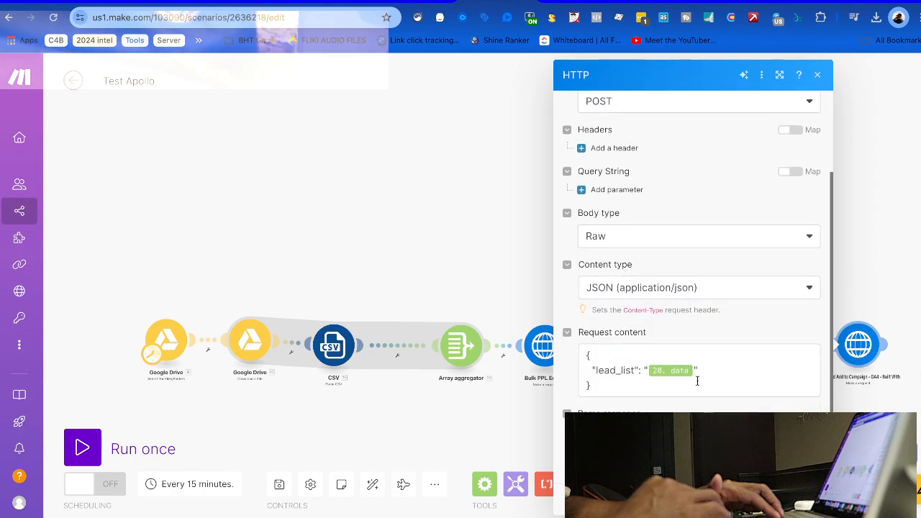
click(693, 371)
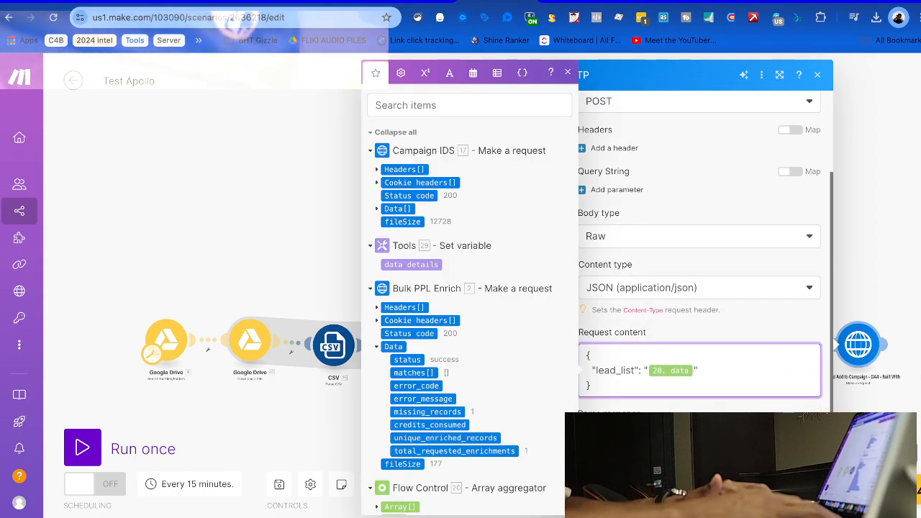
key(BackSpace)
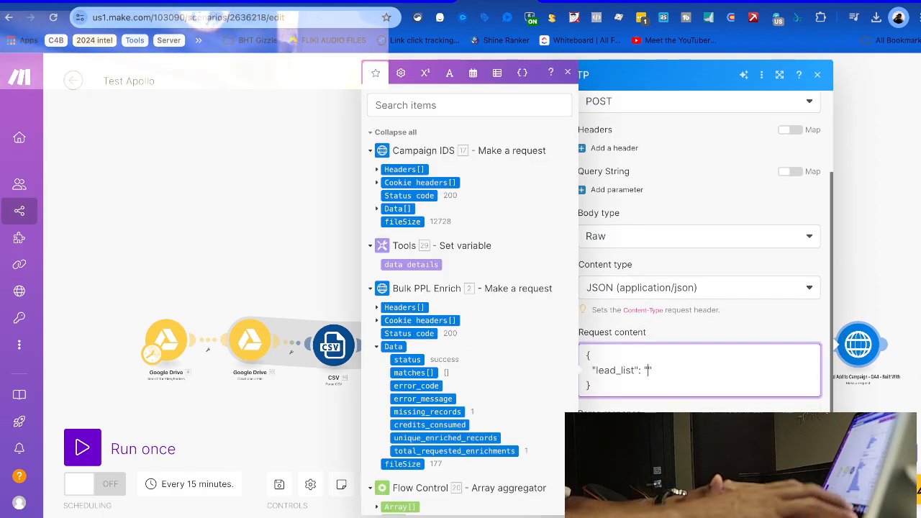
Map data details into lead_list, save the request, and run the scenario once
click(409, 264)
click(400, 342)
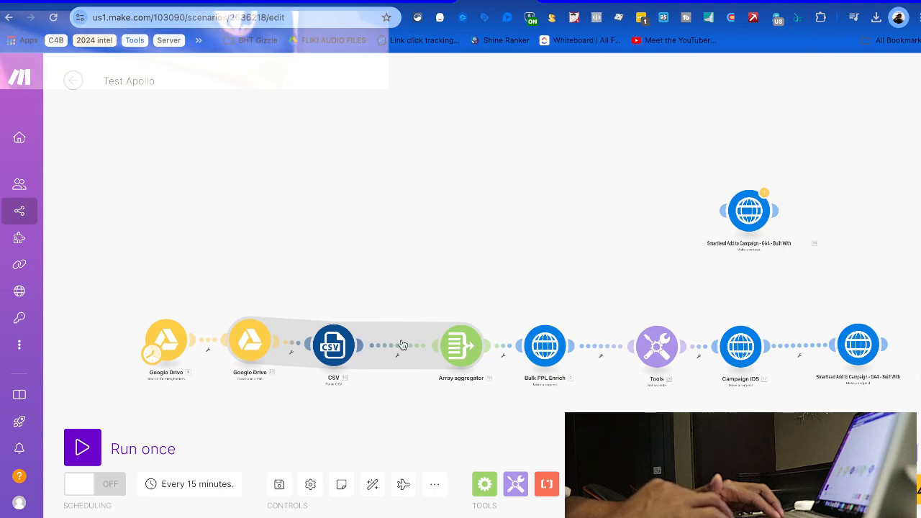
click(82, 448)
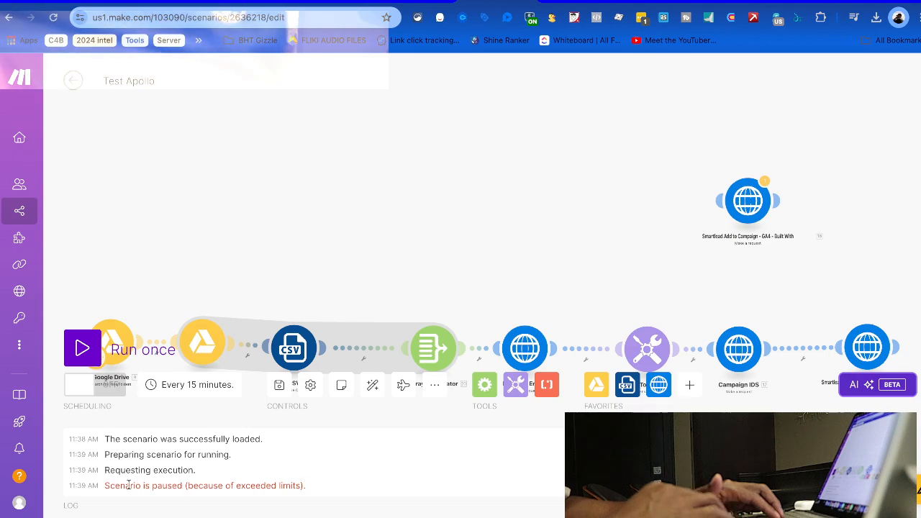
Stop the running scenario and go to the Data BHT team dashboard
scroll(239, 215, up, 5)
scroll(238, 216, down, 10)
scroll(238, 216, up, 5)
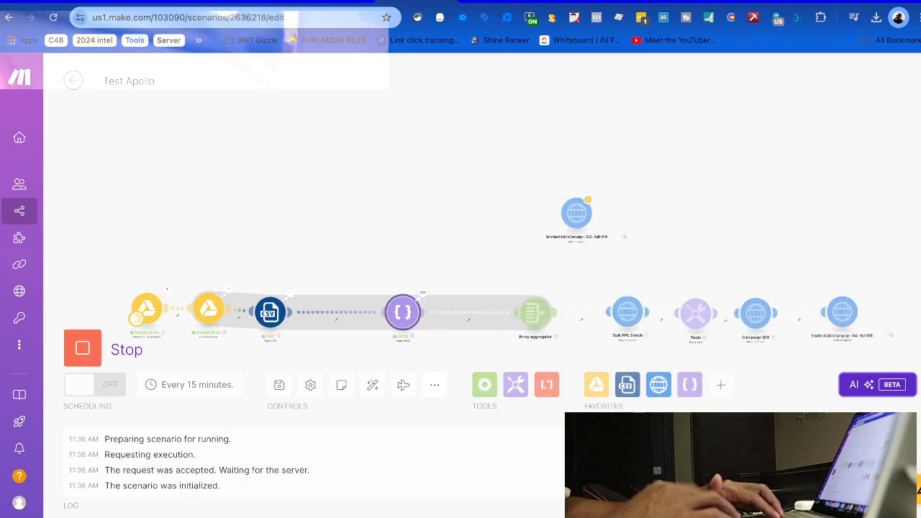
click(76, 355)
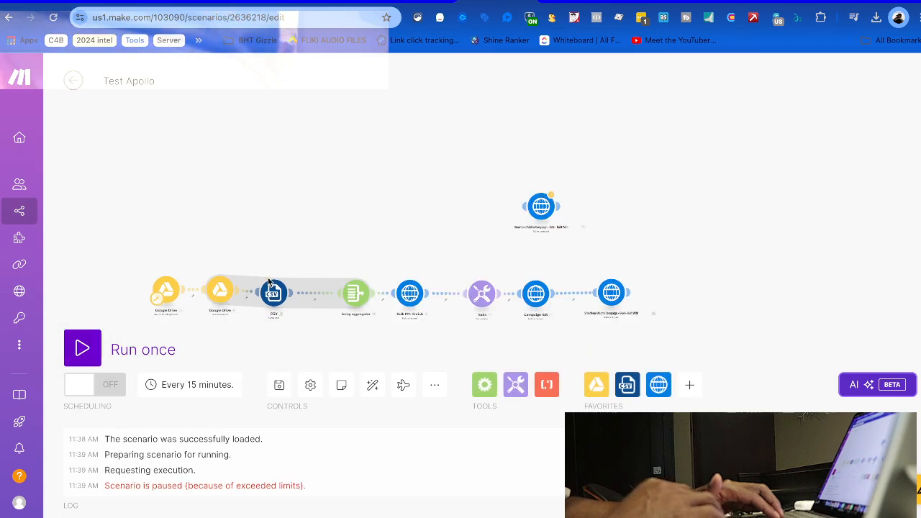
mouse_move(16, 136)
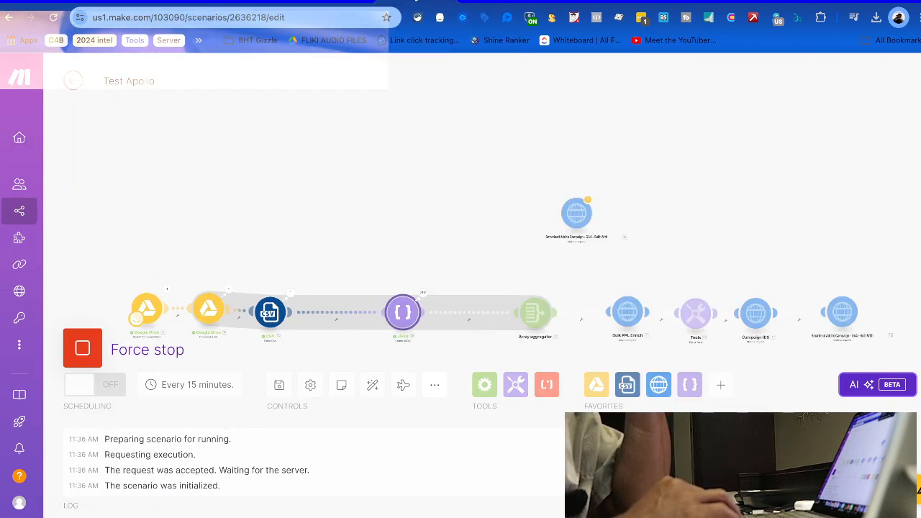
click(51, 184)
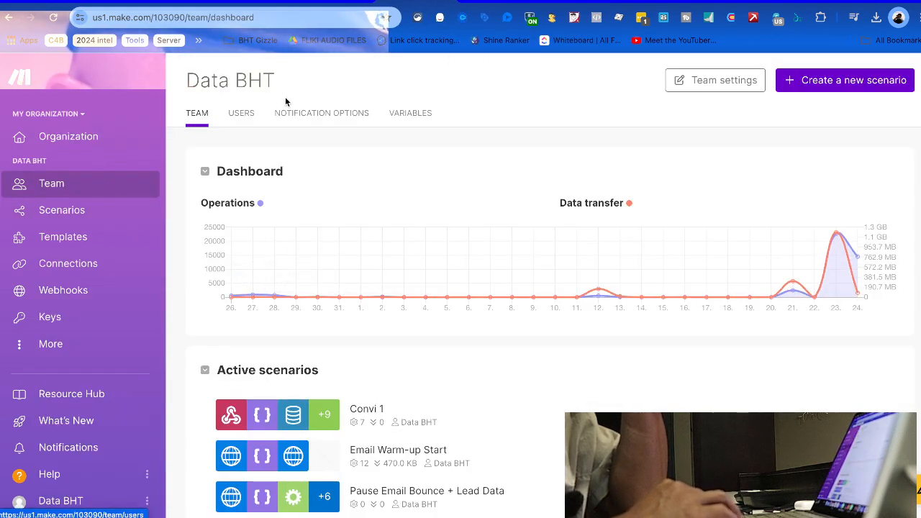
Open the Organization dashboard and review operations usage at 37,217 of 30,000 (124%)
click(84, 136)
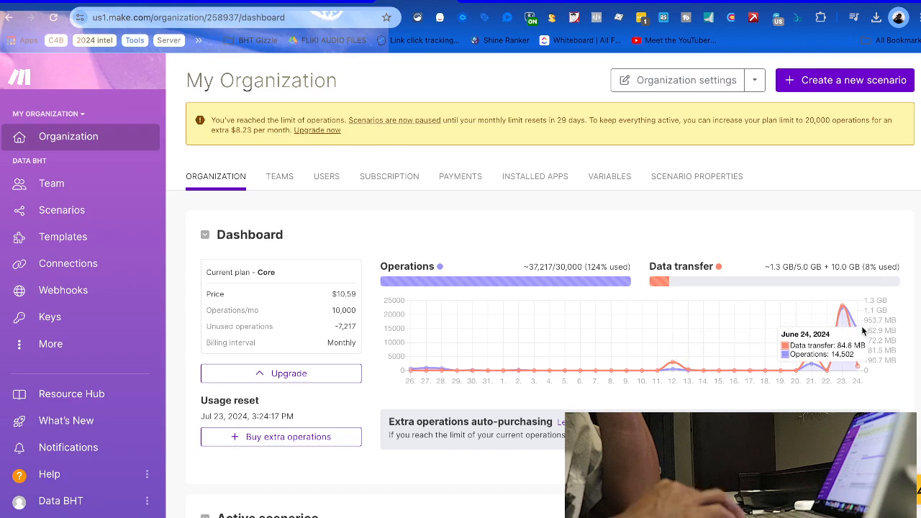
mouse_move(869, 336)
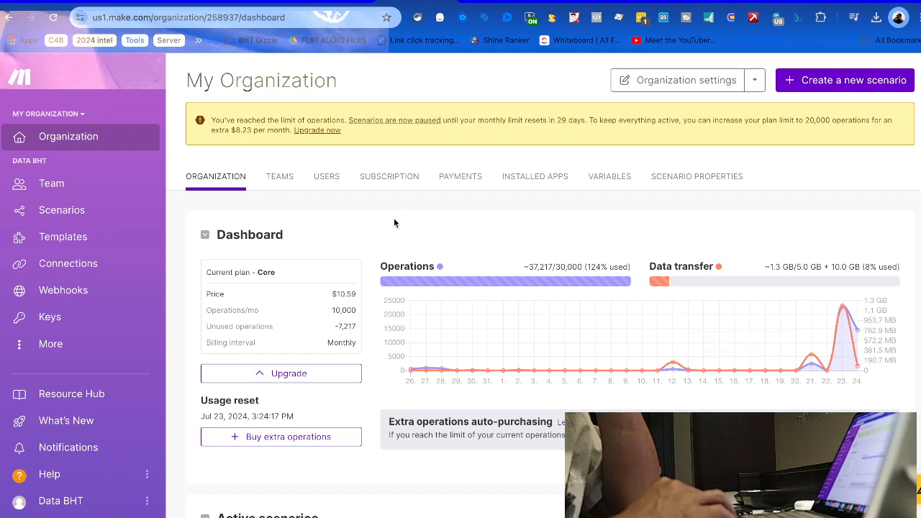
scroll(390, 232, down, 2)
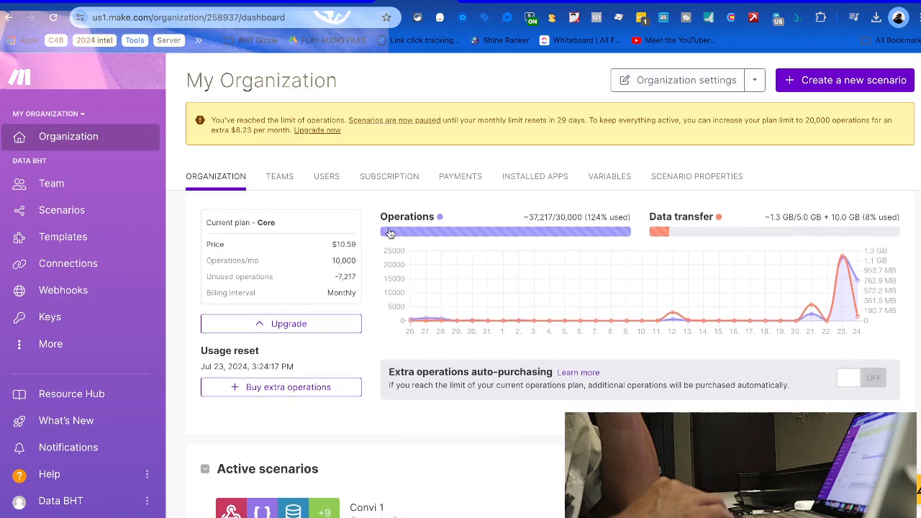
scroll(389, 232, down, 2)
scroll(389, 232, up, 4)
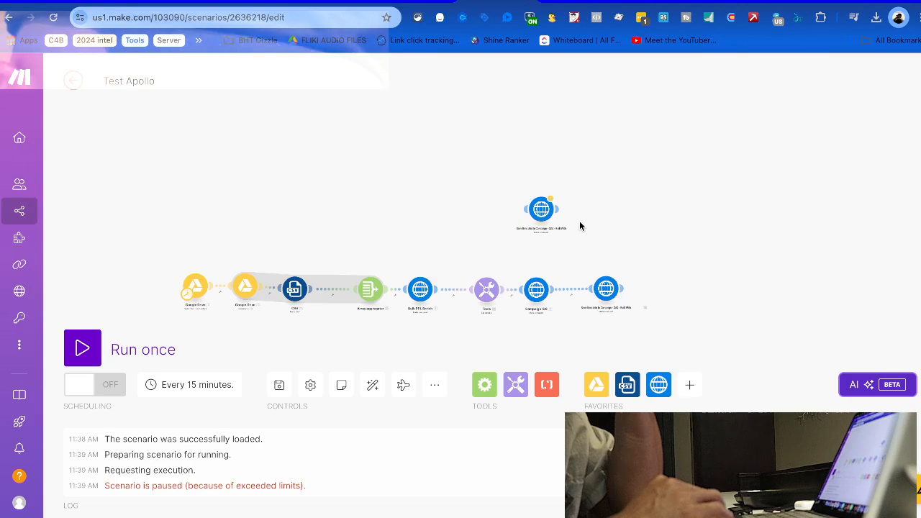
scroll(580, 226, up, 3)
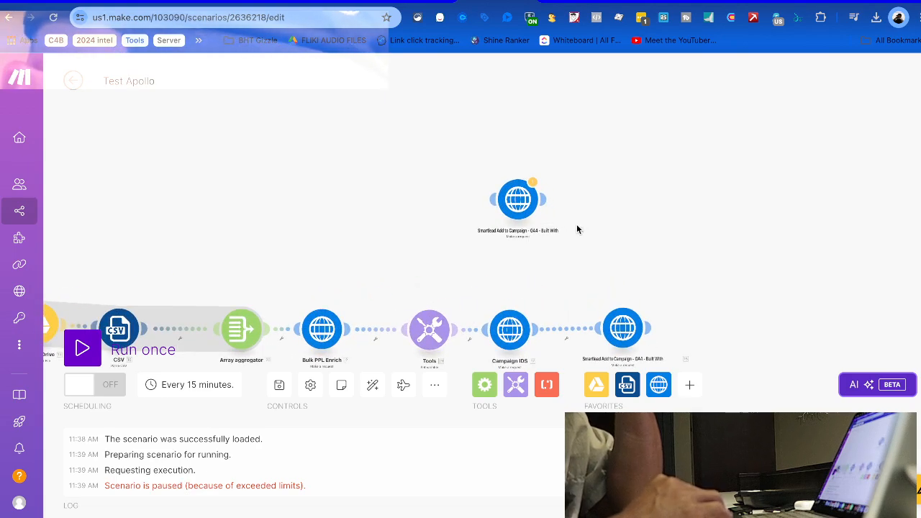
click(415, 1)
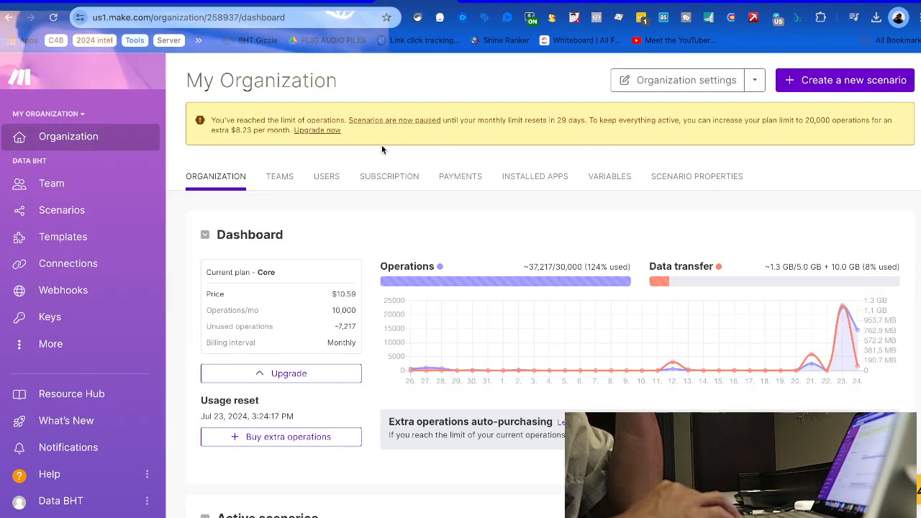
Open the plan upgrade checkout, review it, then close it
click(311, 133)
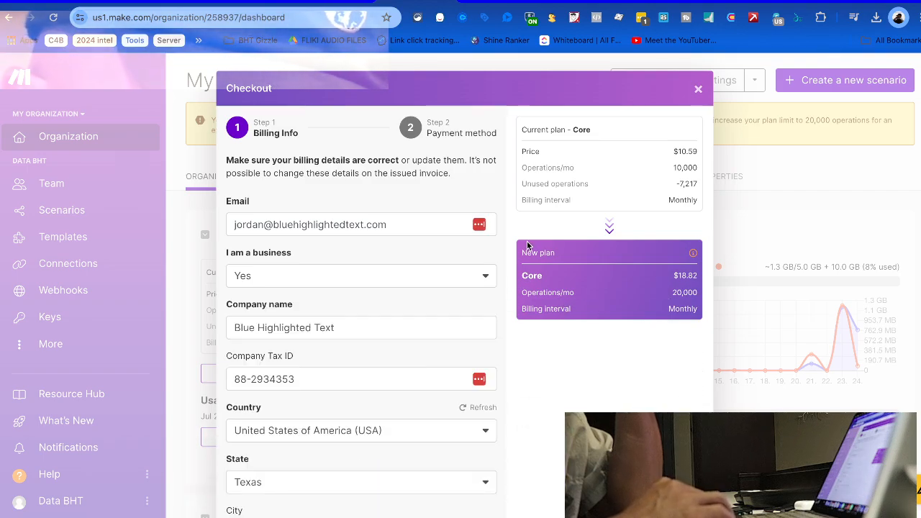
scroll(379, 316, down, 3)
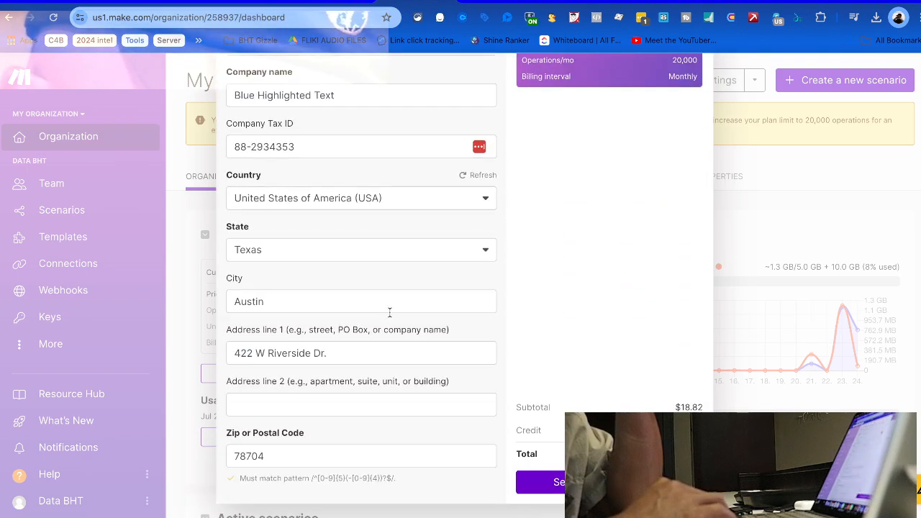
scroll(389, 311, up, 3)
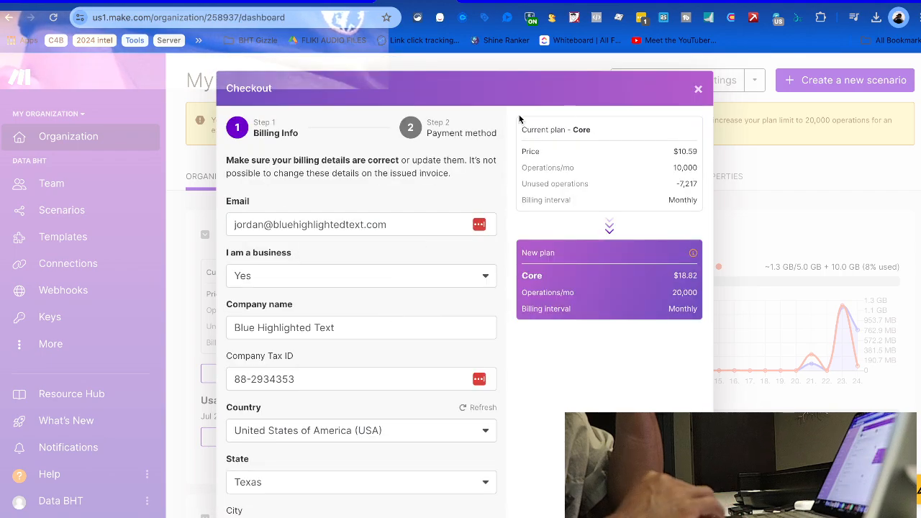
click(699, 88)
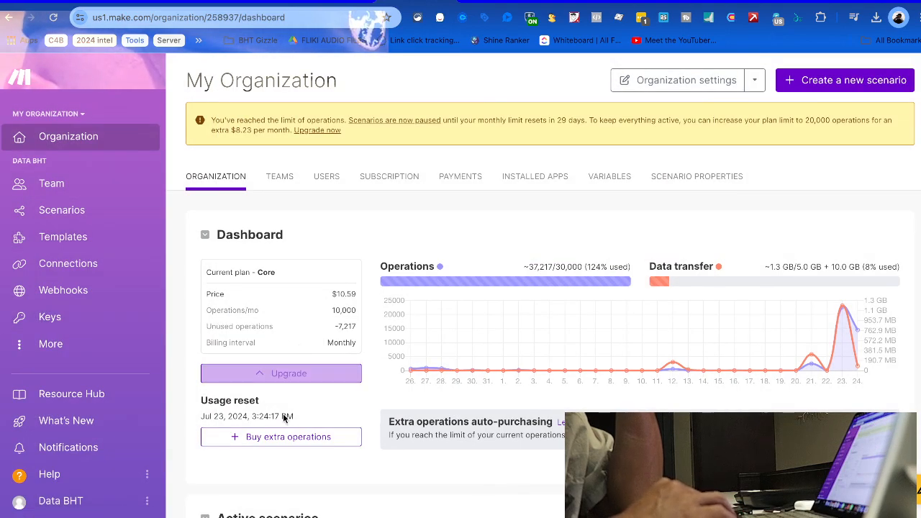
Set up a purchase of 10,000 extra operations ($10.60) and proceed to payment
click(273, 437)
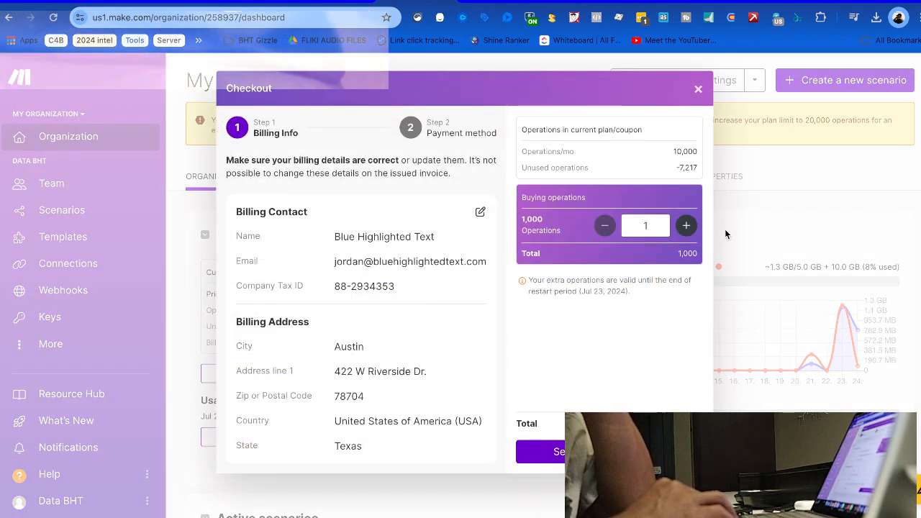
click(686, 226)
click(685, 226)
click(686, 226)
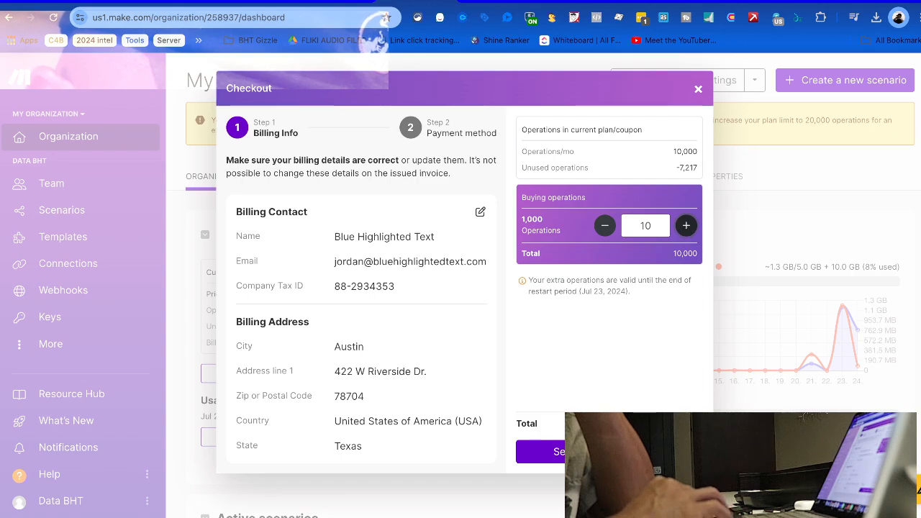
click(609, 452)
click(575, 357)
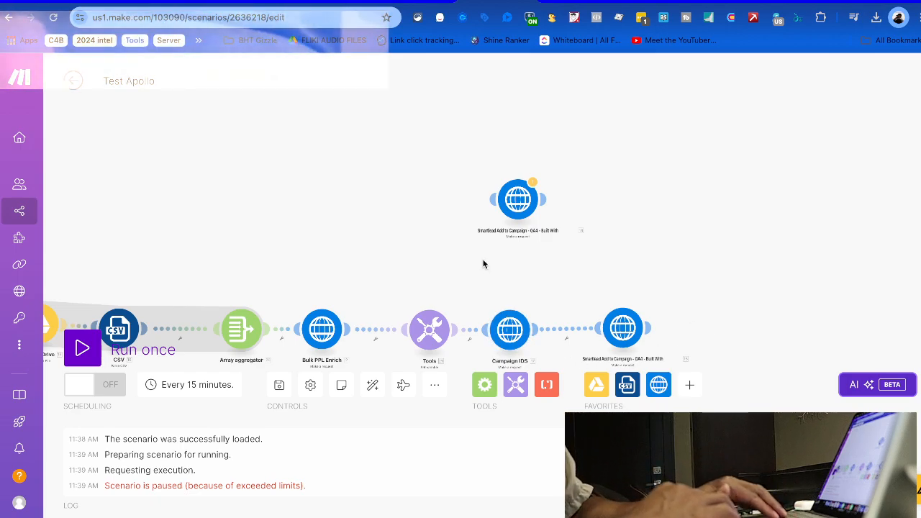
Test-run only the final Smartlead Add to Campaign request, checking its data details lead_list value
scroll(484, 264, down, 3)
scroll(483, 264, up, 3)
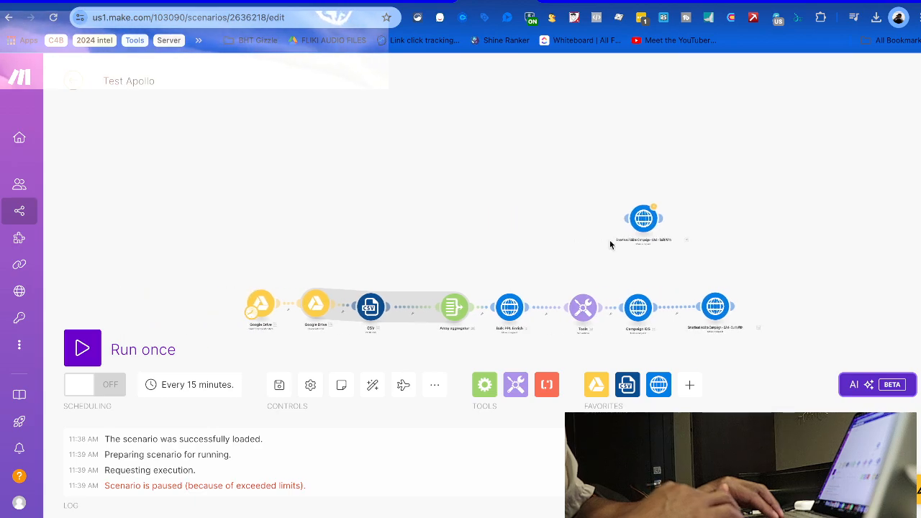
drag(492, 221, 469, 158)
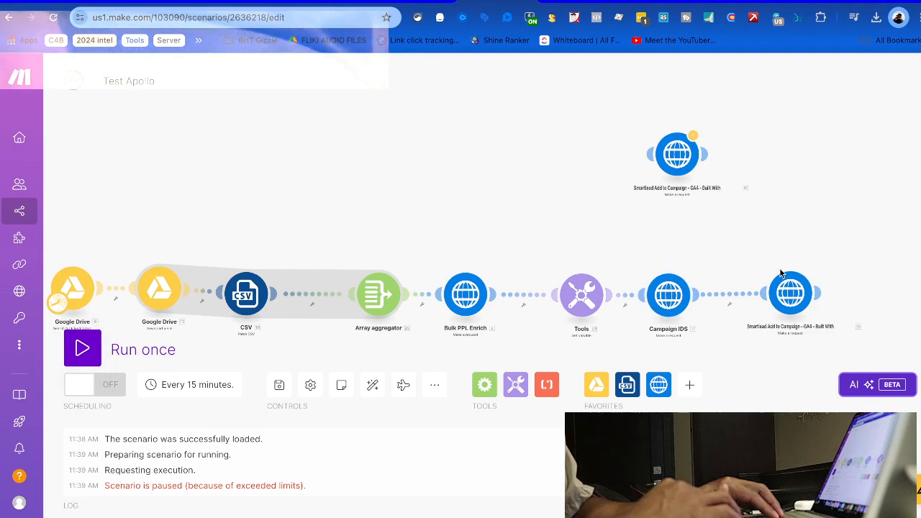
right_click(790, 290)
click(803, 319)
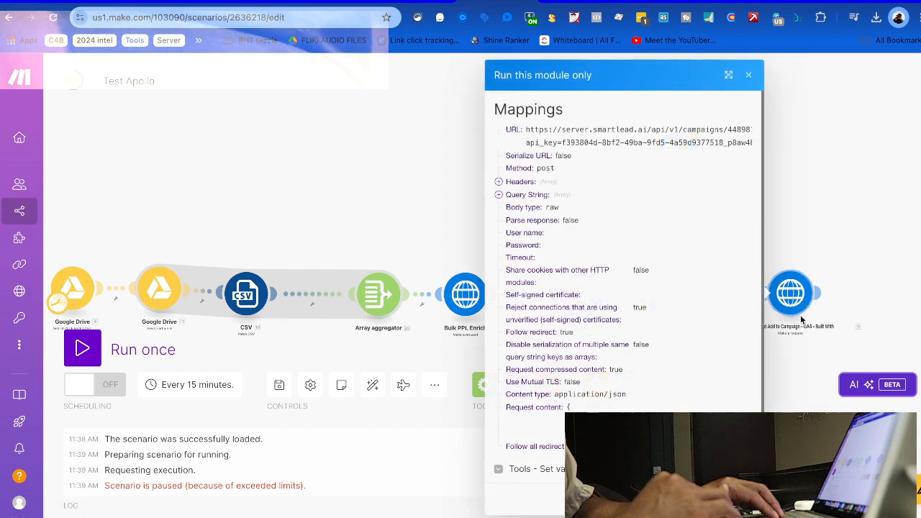
scroll(695, 400, down, 1)
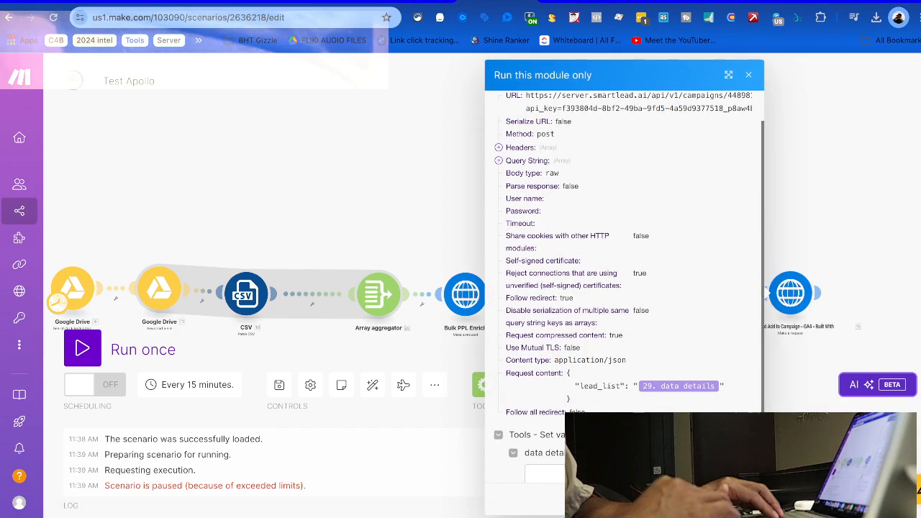
scroll(623, 244, down, 1)
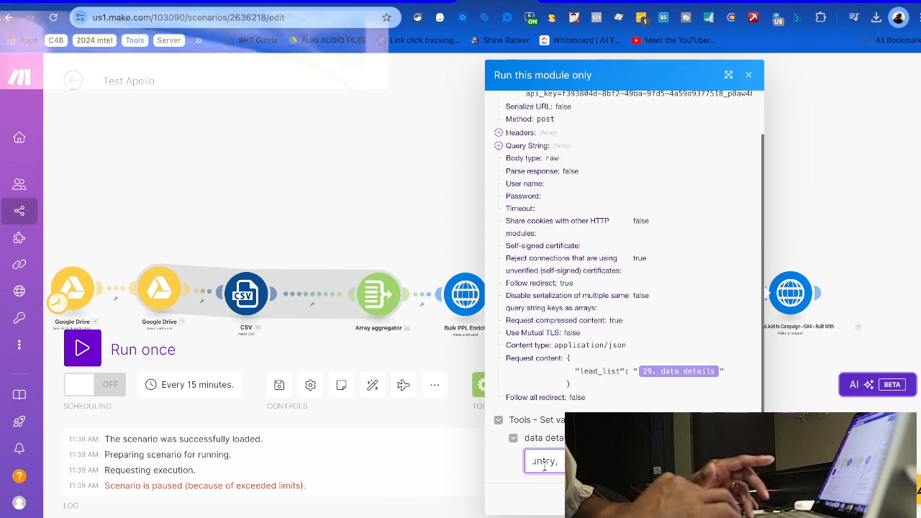
drag(544, 467, 515, 422)
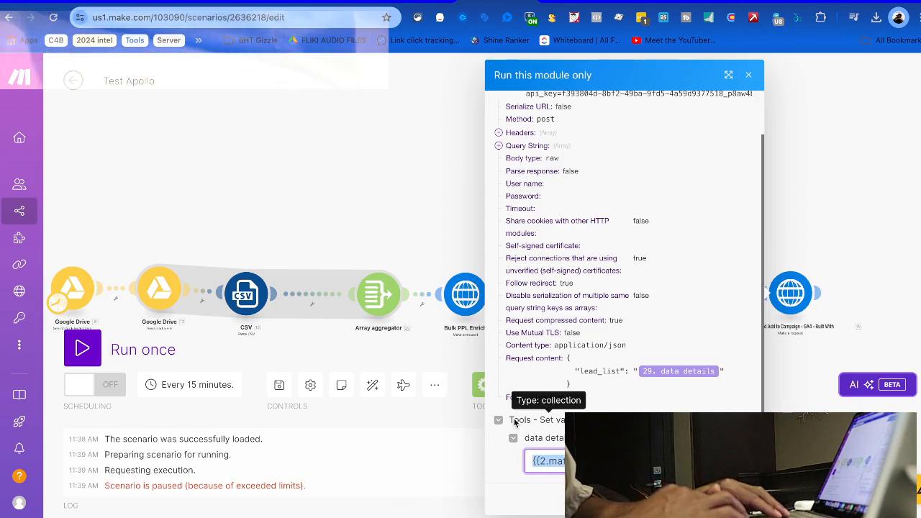
click(739, 498)
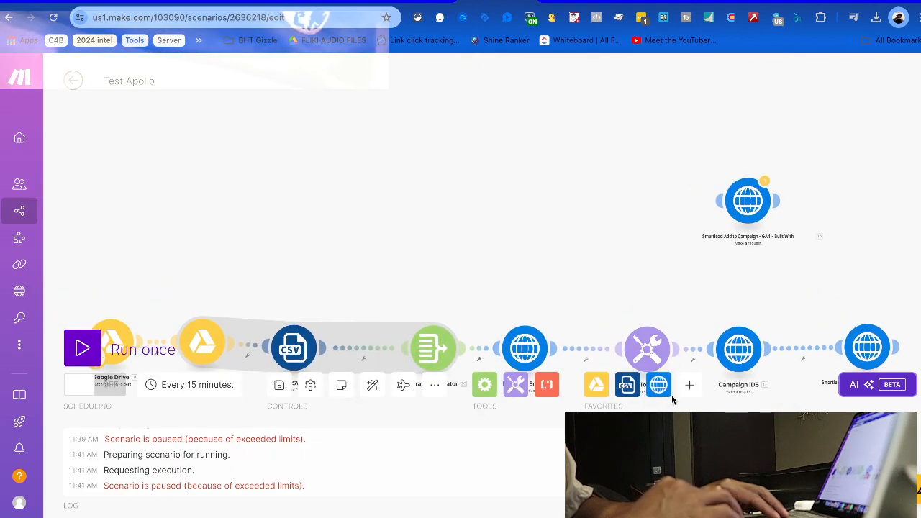
scroll(759, 247, down, 3)
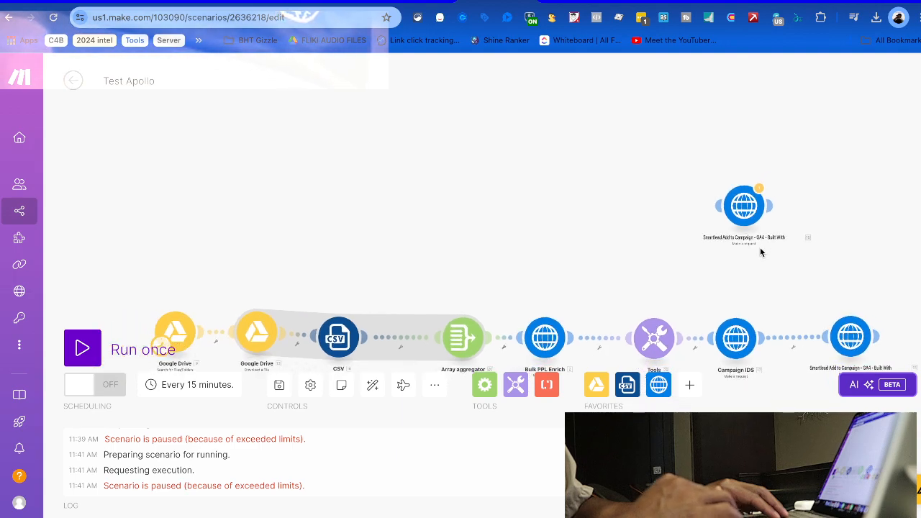
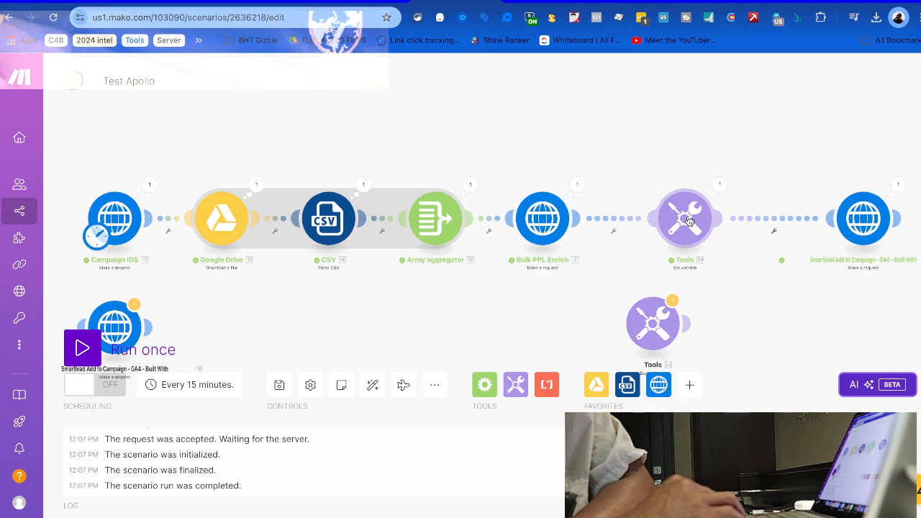
Open the Smartlead Add to Campaign request and scroll to its raw JSON body mapping lead_list
click(851, 214)
scroll(744, 310, down, 3)
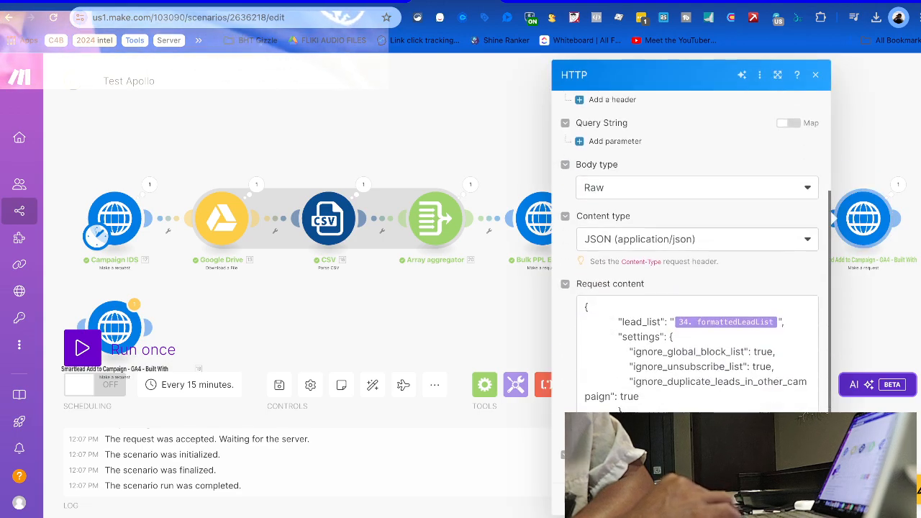
Replace lead_list's 34. formattedLeadList mapping with the Array aggregator's 20. data
click(815, 332)
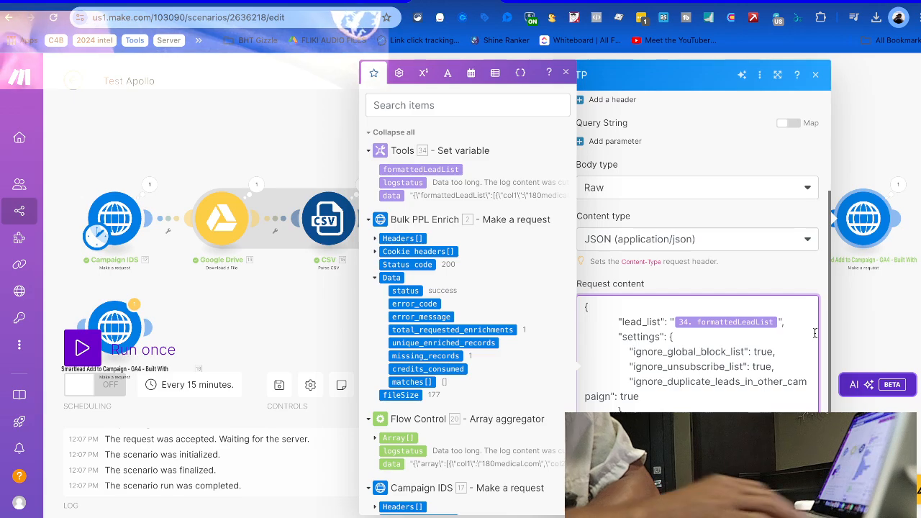
key(BackSpace)
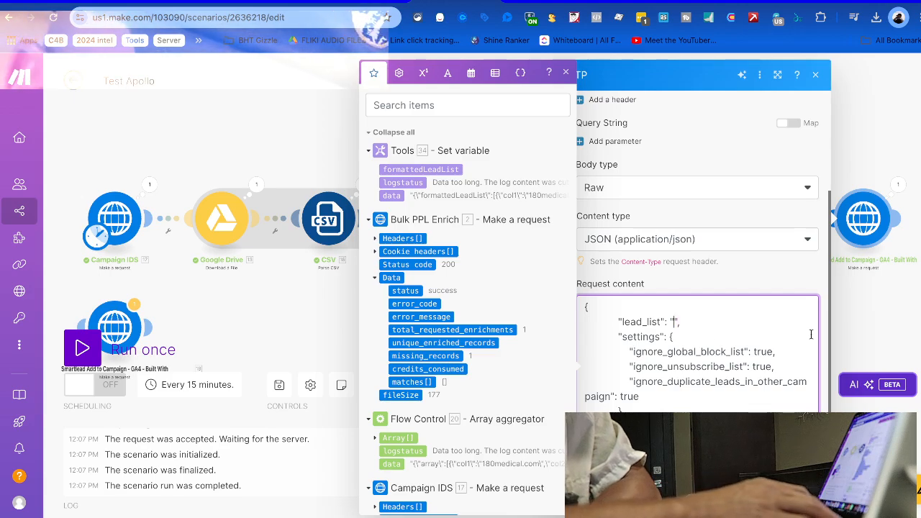
click(389, 464)
click(583, 318)
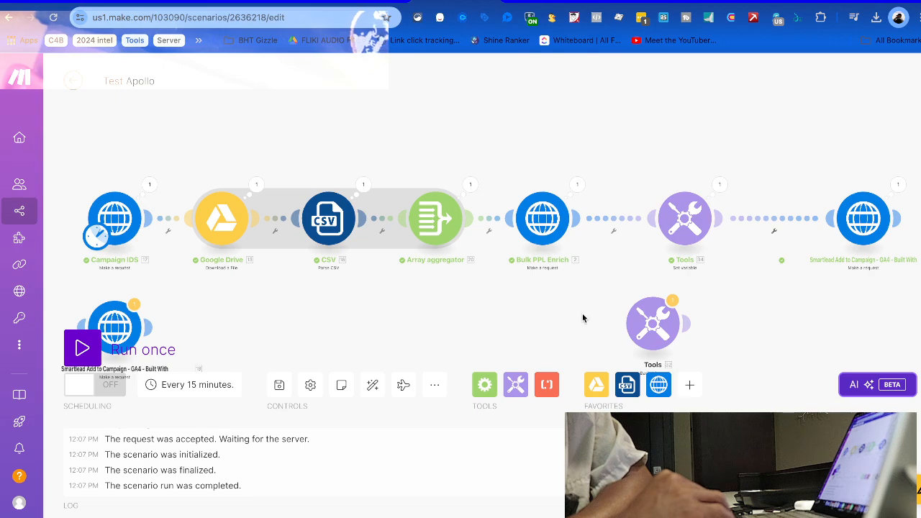
Run only the Smartlead module and review its run output
right_click(857, 216)
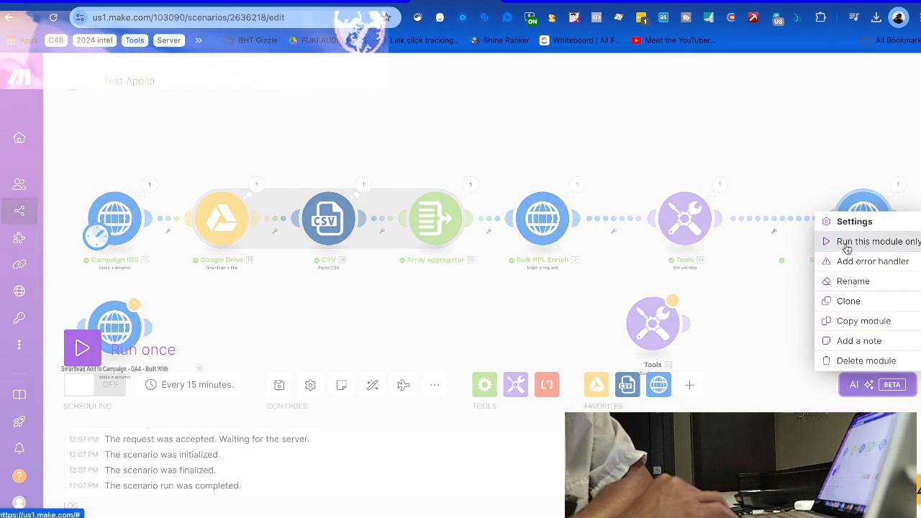
click(843, 239)
click(805, 499)
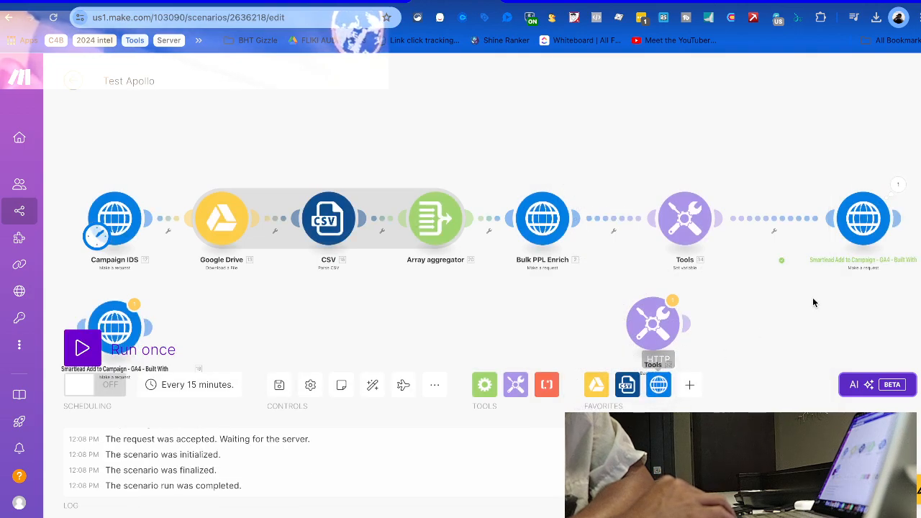
click(898, 184)
scroll(775, 357, down, 5)
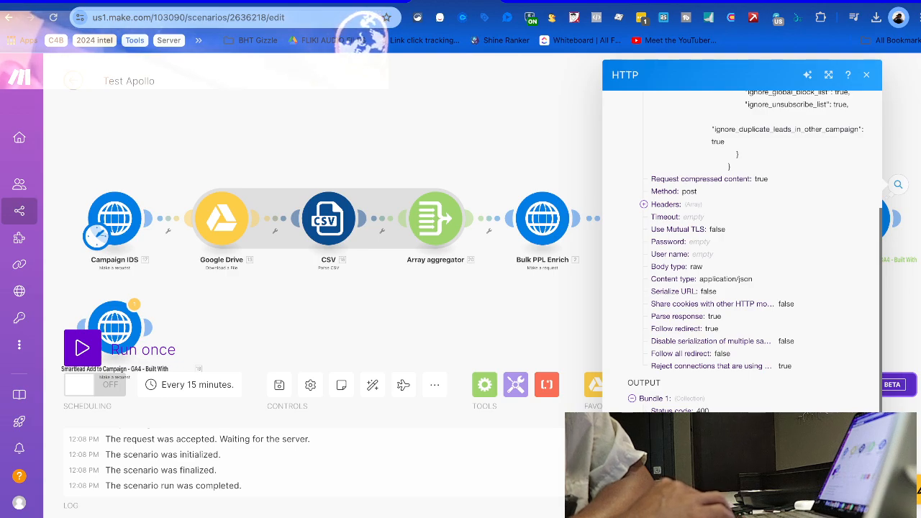
click(555, 353)
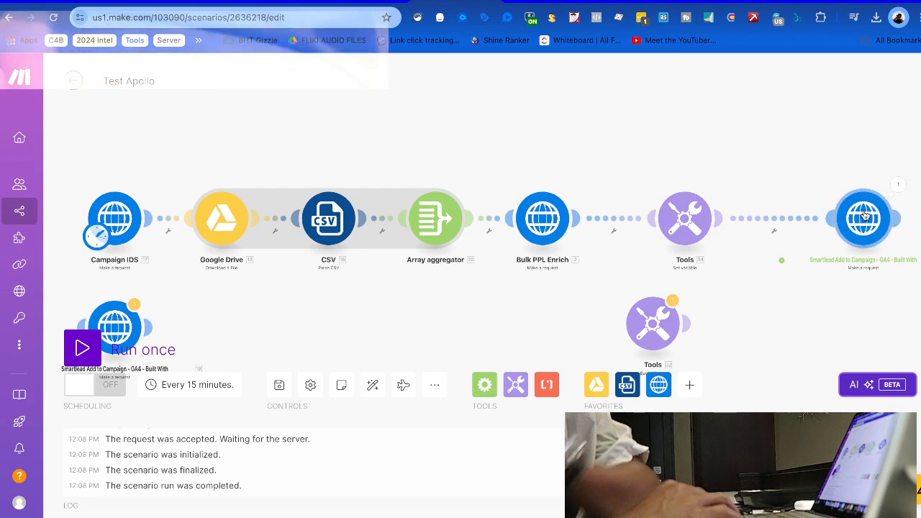
Nudge the Smartlead module left, reopen its settings, and follow the Smartlead add-leads API docs link
drag(866, 216, 828, 215)
click(827, 214)
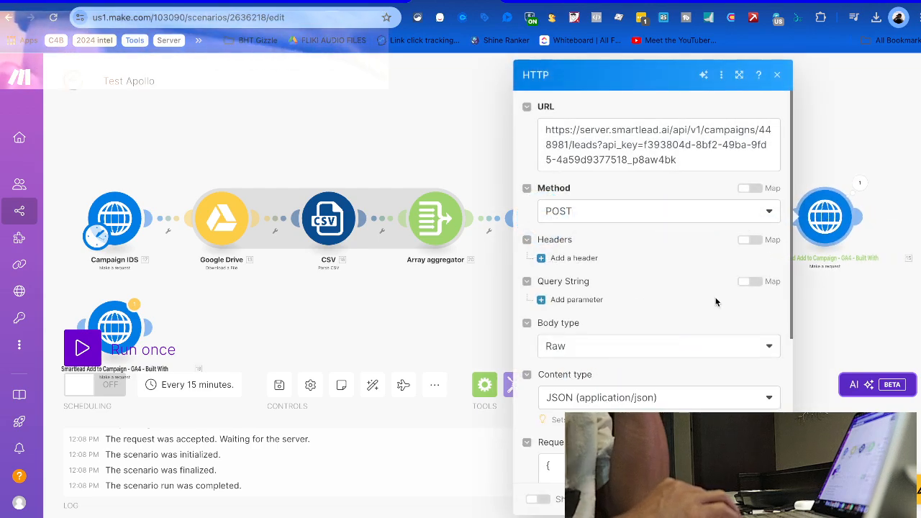
scroll(677, 362, down, 3)
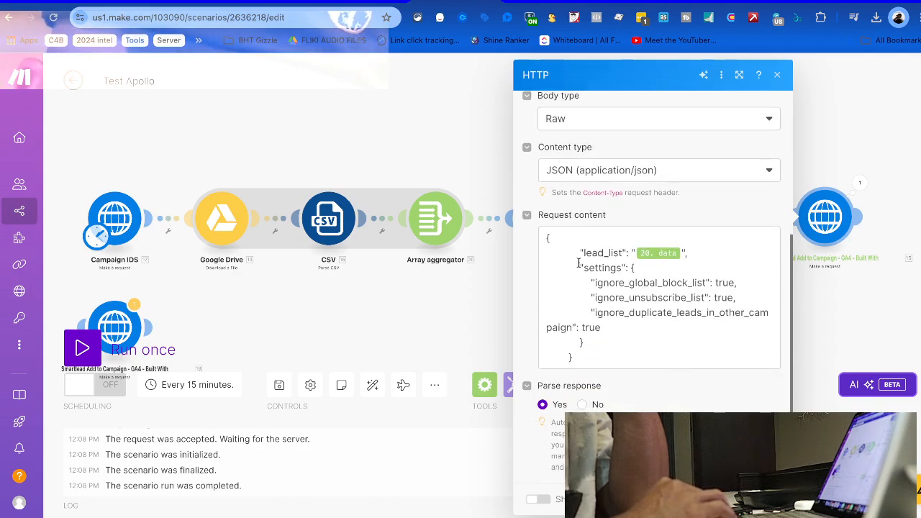
click(467, 44)
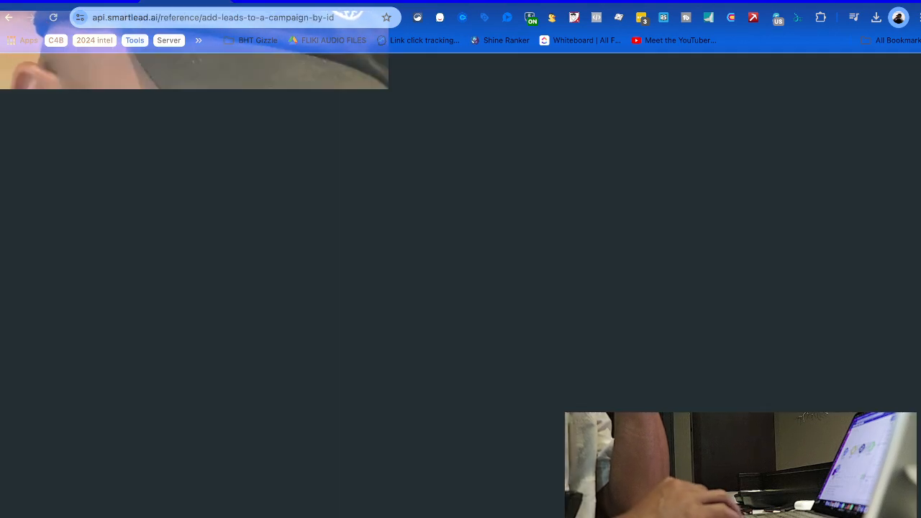
Review the add-leads request and 200 response examples in the Smartlead docs, then switch to Claude
scroll(812, 291, up, 3)
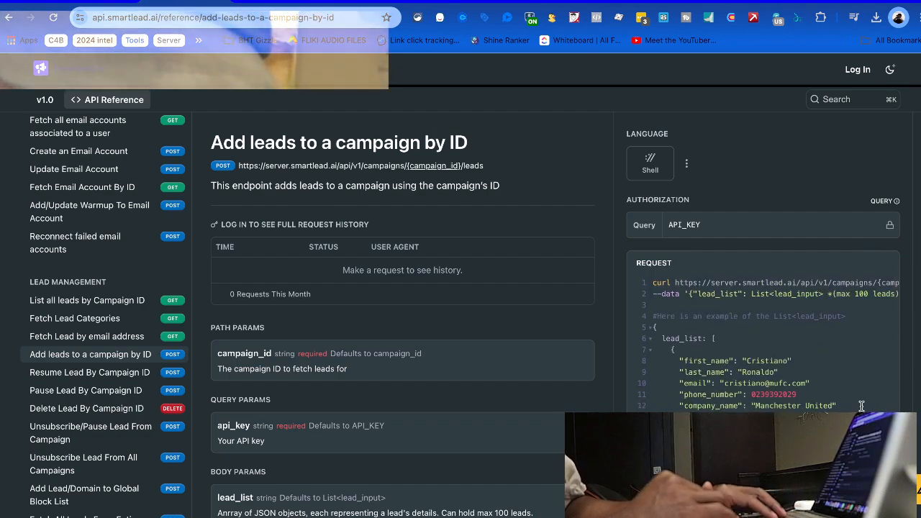
scroll(739, 297, down, 8)
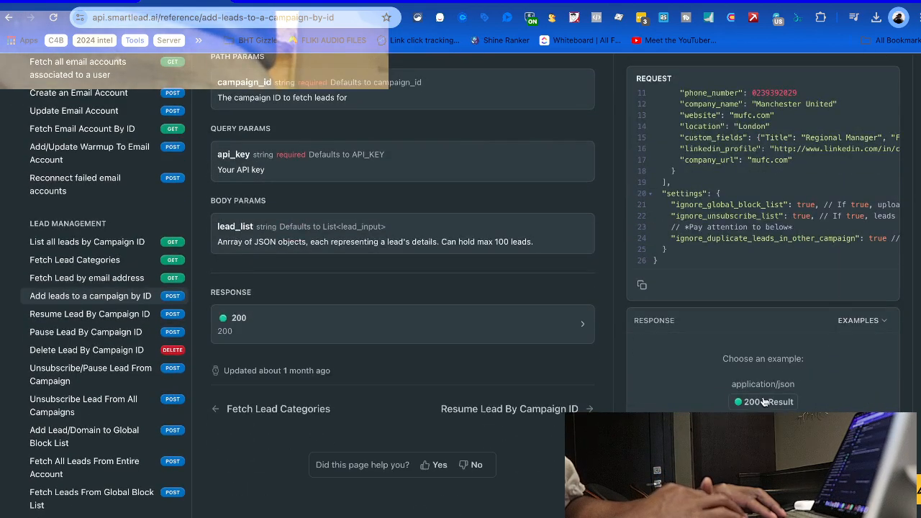
click(764, 402)
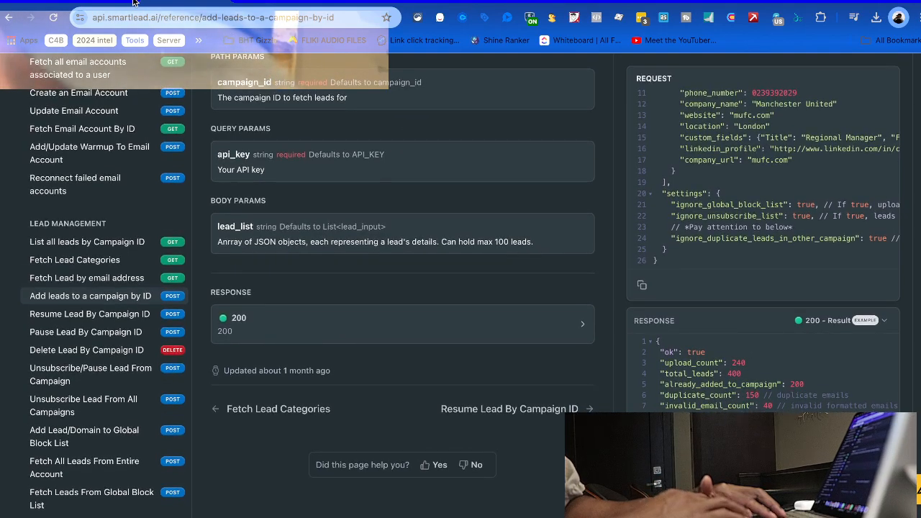
key(ctrl+Up)
click(622, 237)
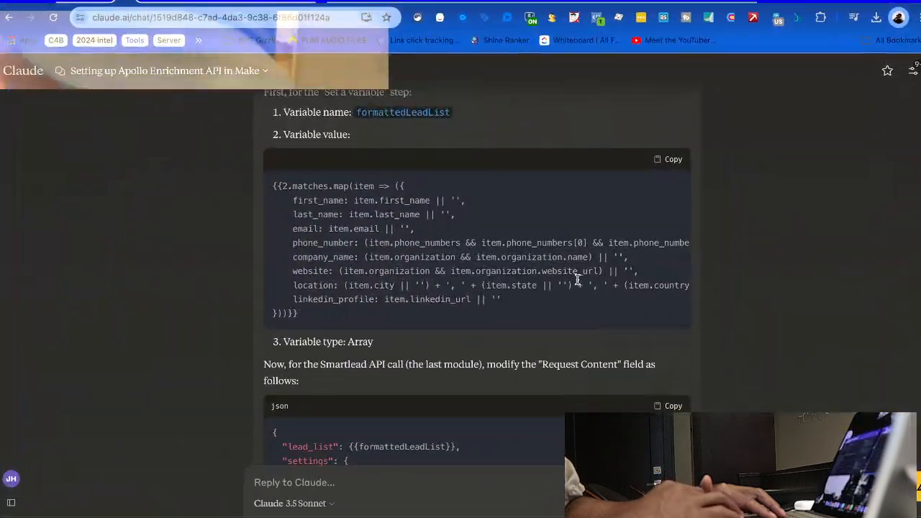
Ask Claude how to format lead_list, pasting the Smartlead curl example and 200 response example
scroll(578, 280, down, 15)
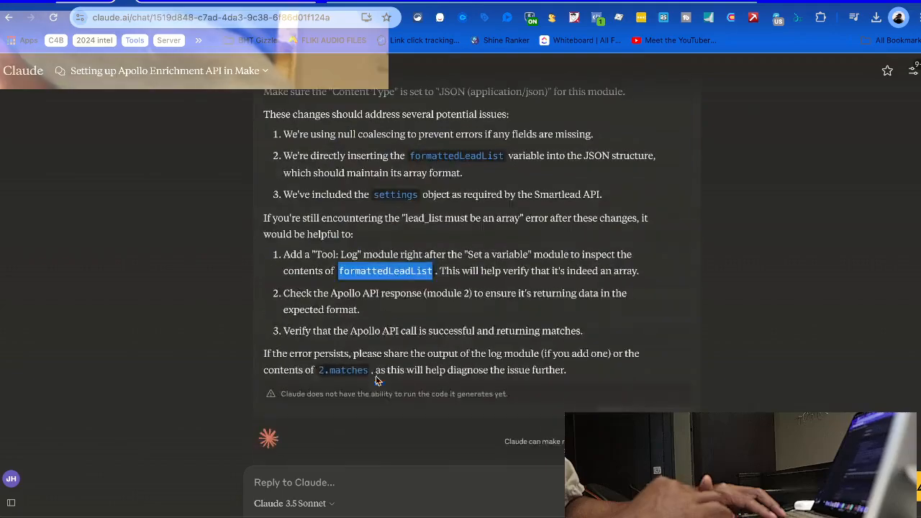
click(339, 487)
text(Show me exactly how to format this to work.)
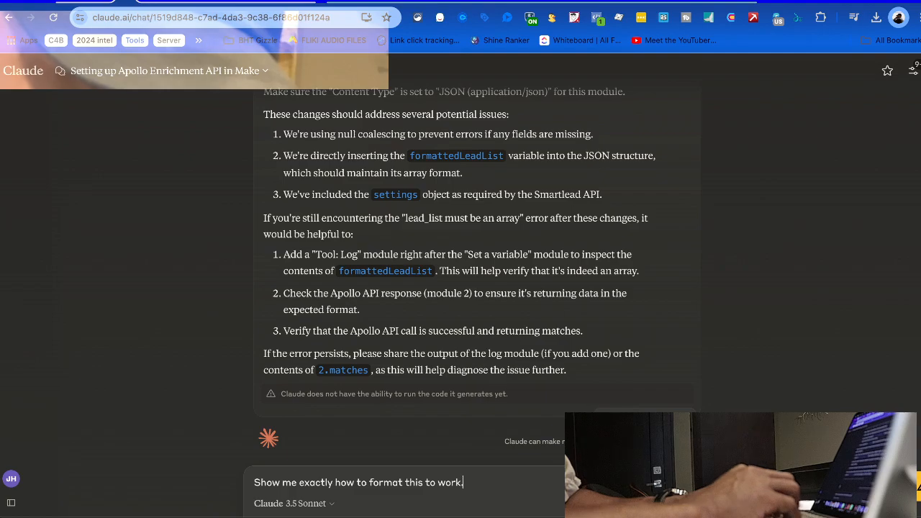
key(shift+Return)
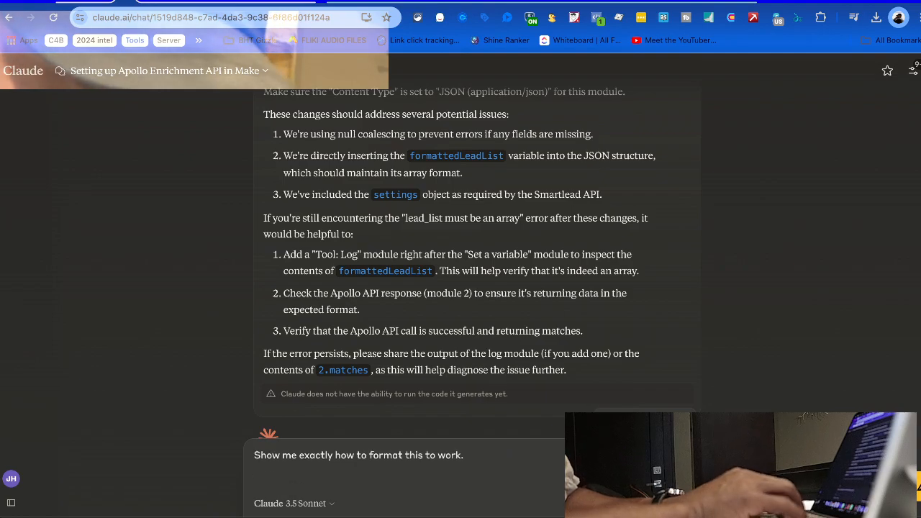
key(super+v)
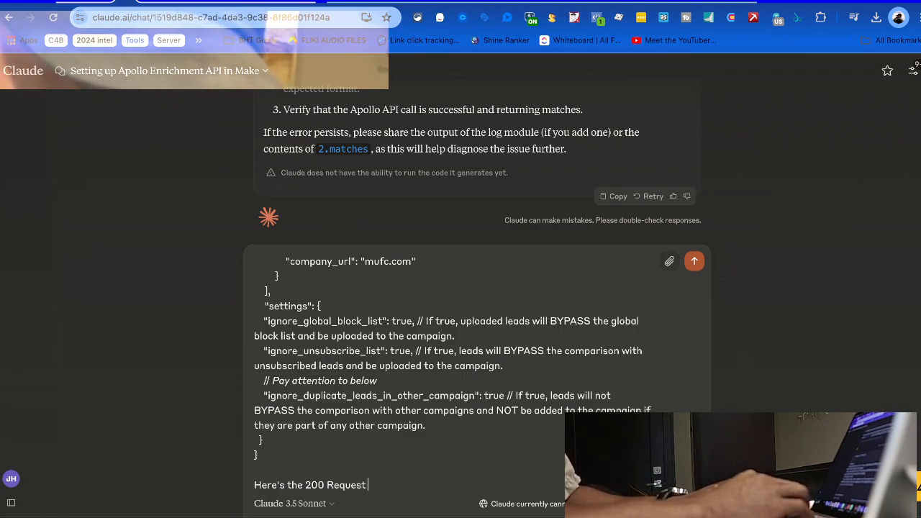
key(shift+Return)
key(shift+Return)
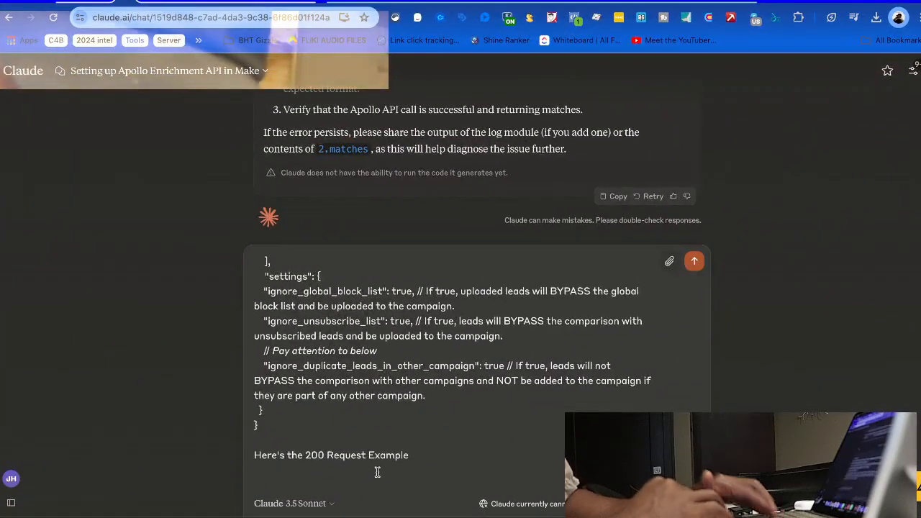
text({ "ok": true "upload_count": 240 "total_leads": 400 "already_added_to_campaign": 200 "duplicate_count": 150 // duplicate emails "invalid_email_count": 40 // invalid formatted emails "unsubscribed_leads": 10 // leads that previously unsubscribed from your outreach "is_lead_limit_exhausted": true, "lead_import_stopped_count": 1, "error": "The lead credit limit has been reached, preventing any further imports." })
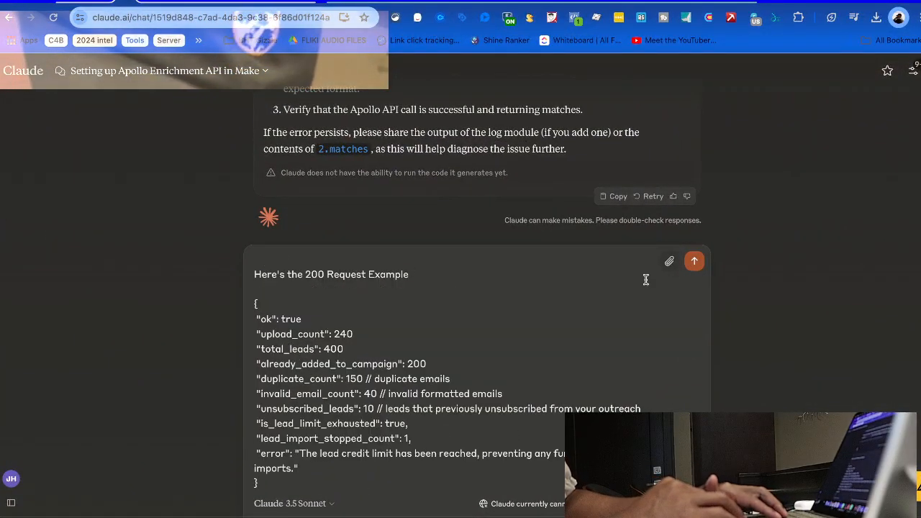
scroll(518, 313, up, 10)
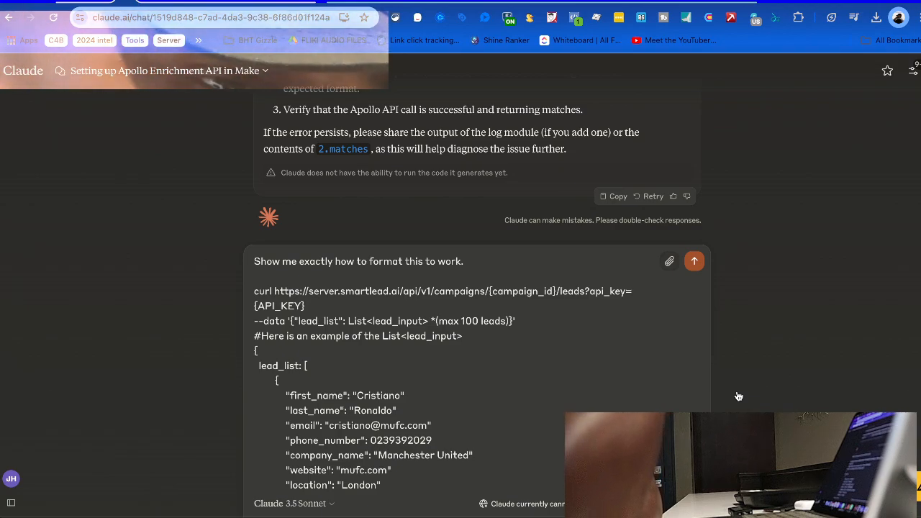
key(Return)
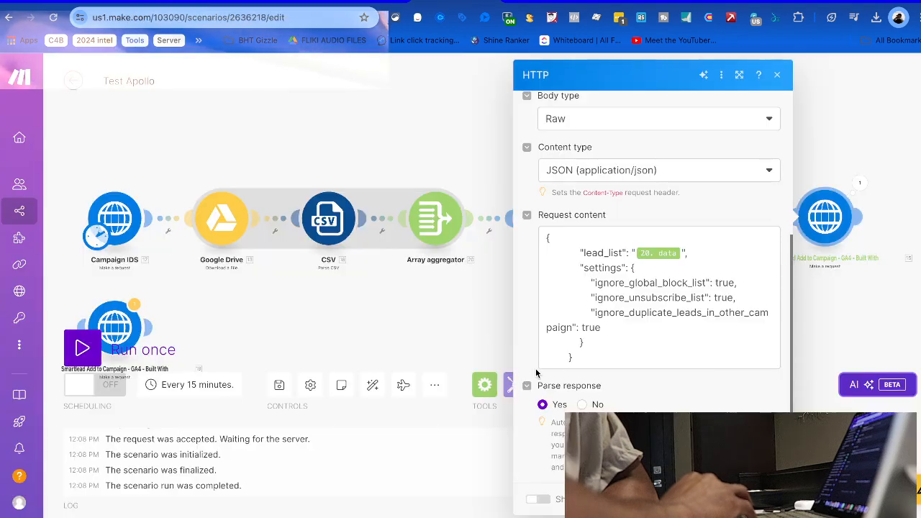
Look over the Set variable and lower Tools module settings, closing each panel
click(486, 294)
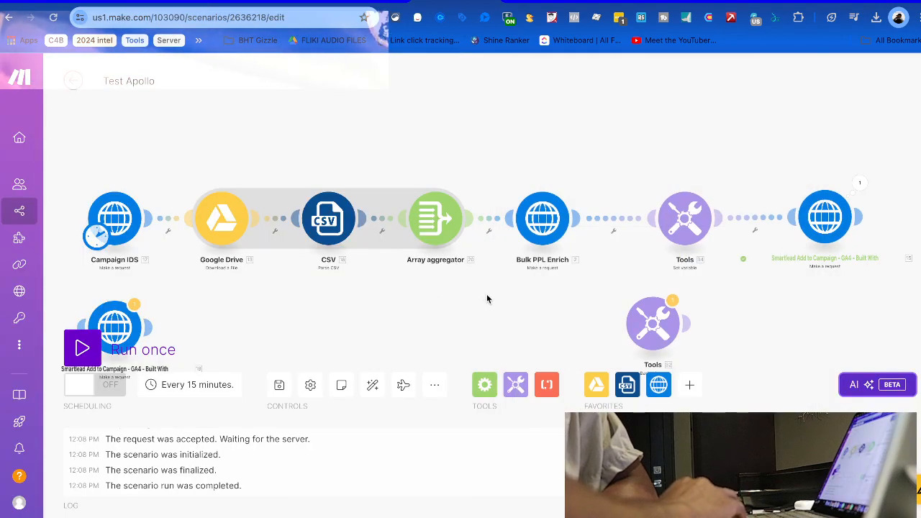
click(689, 221)
click(691, 173)
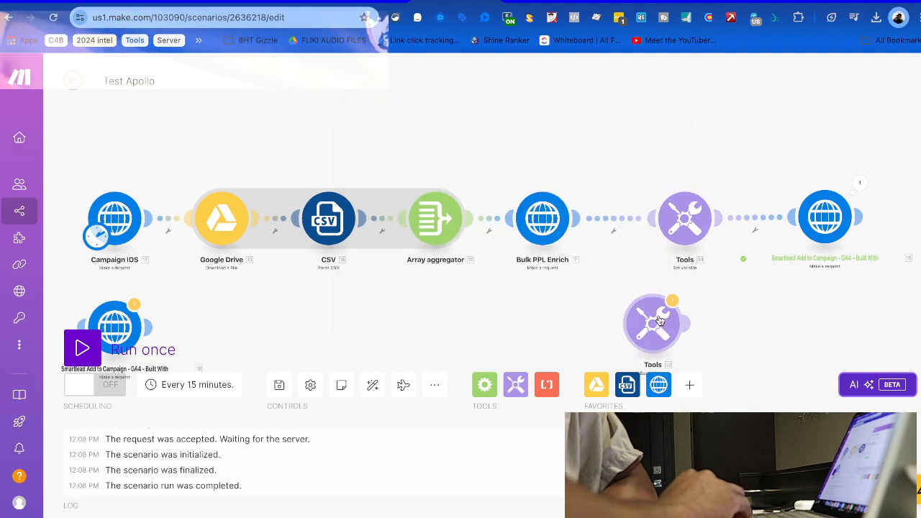
click(662, 326)
click(599, 294)
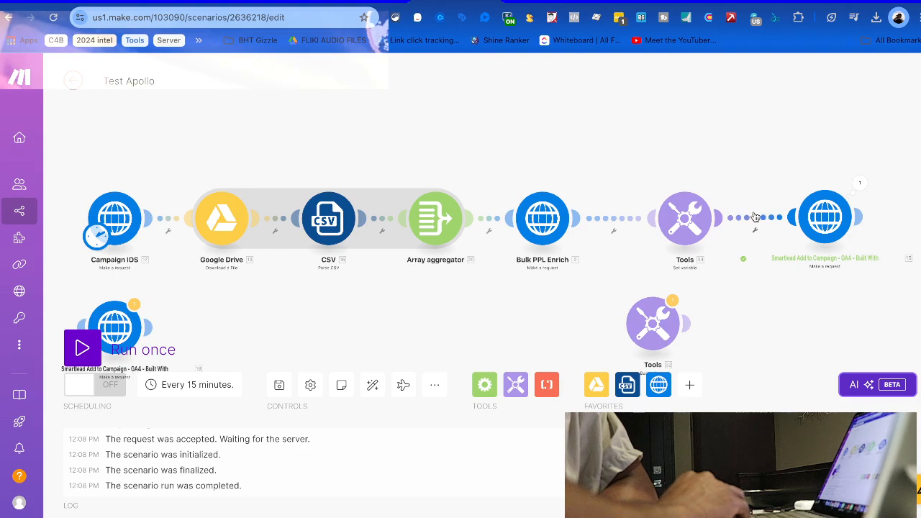
Shift the Tools step left and add a new module on the link into Smartlead
right_click(754, 218)
click(742, 213)
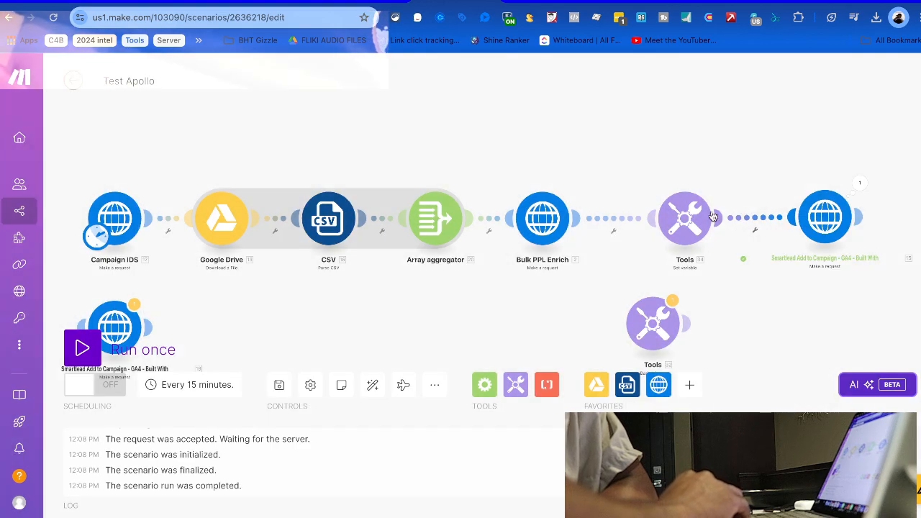
drag(697, 223, 626, 223)
right_click(719, 218)
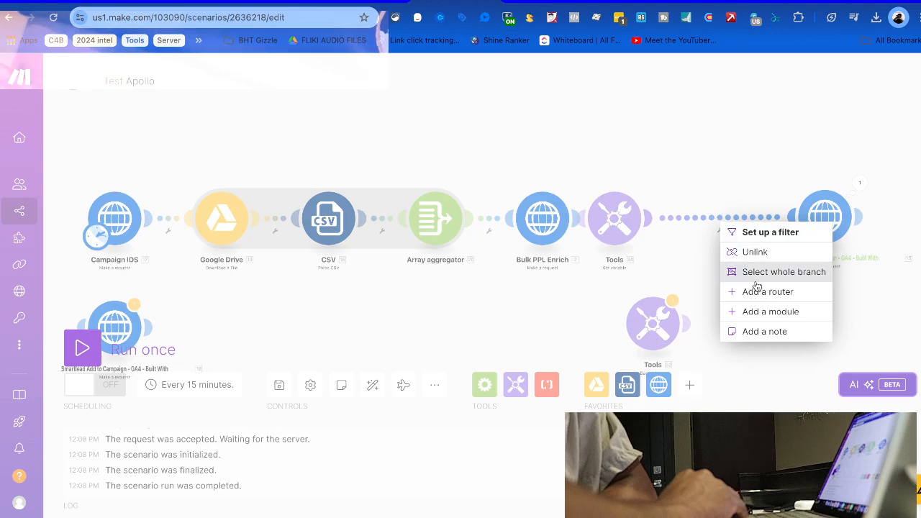
click(767, 313)
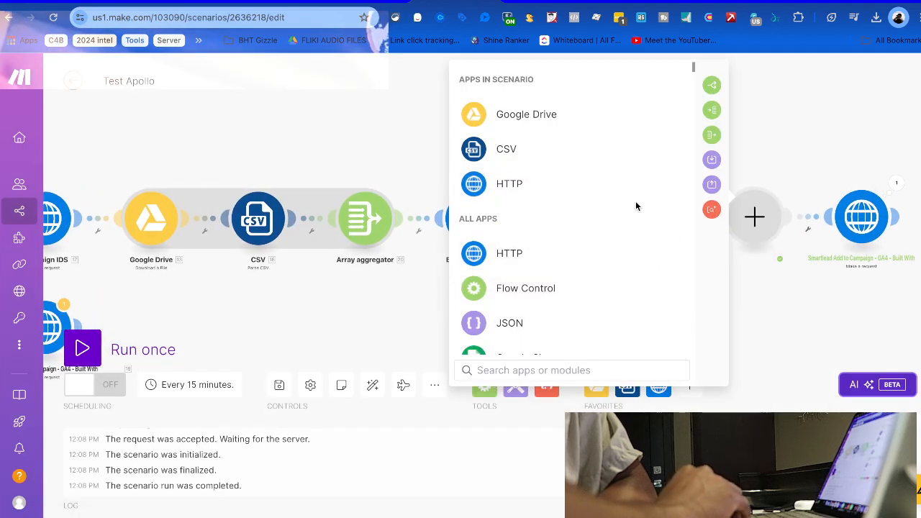
Search apps for 'read' and browse the results, including the Systeme IO modules
text(reas)
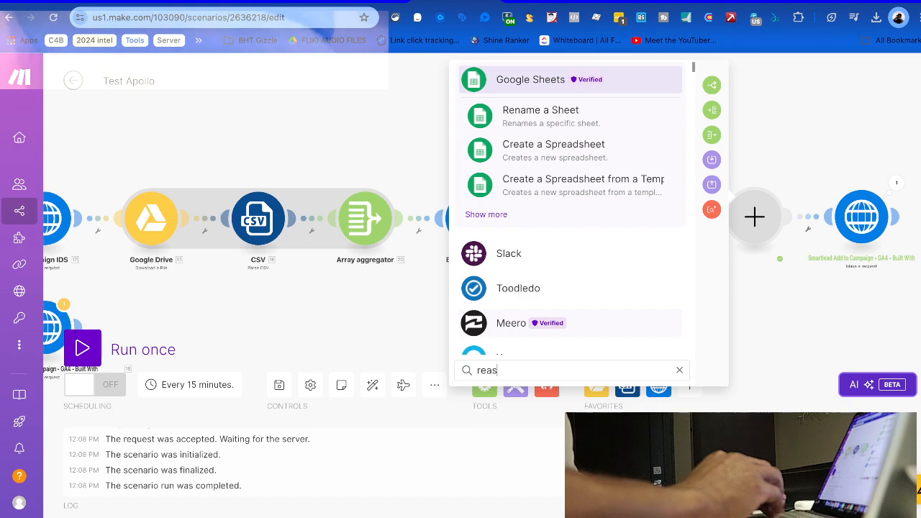
key(BackSpace)
text(d)
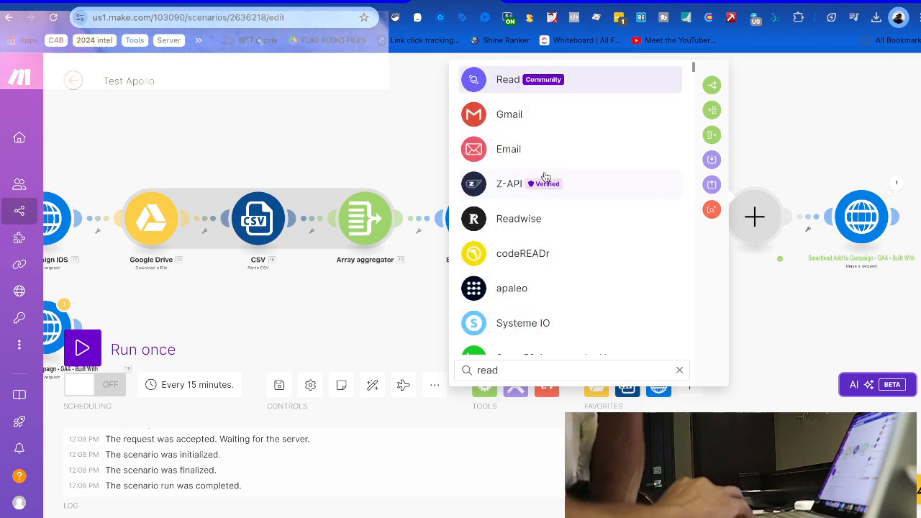
scroll(557, 307, down, 2)
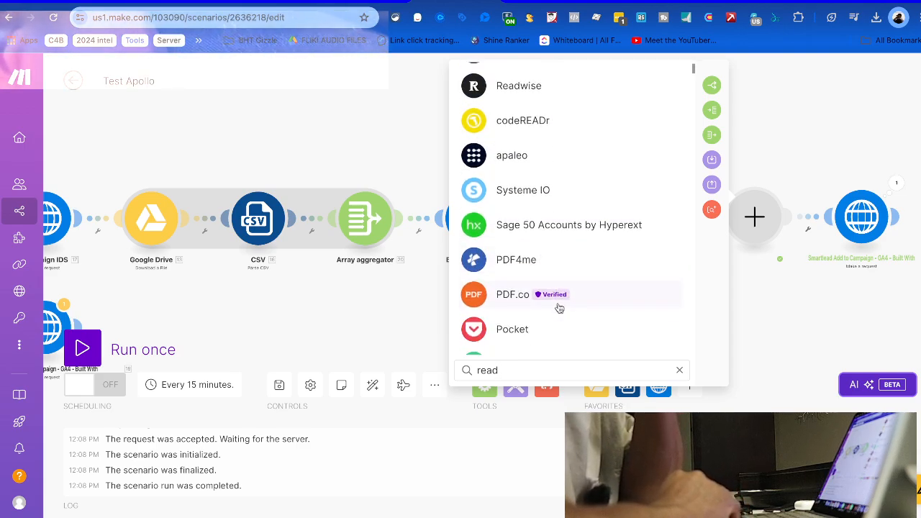
click(523, 190)
scroll(545, 250, down, 5)
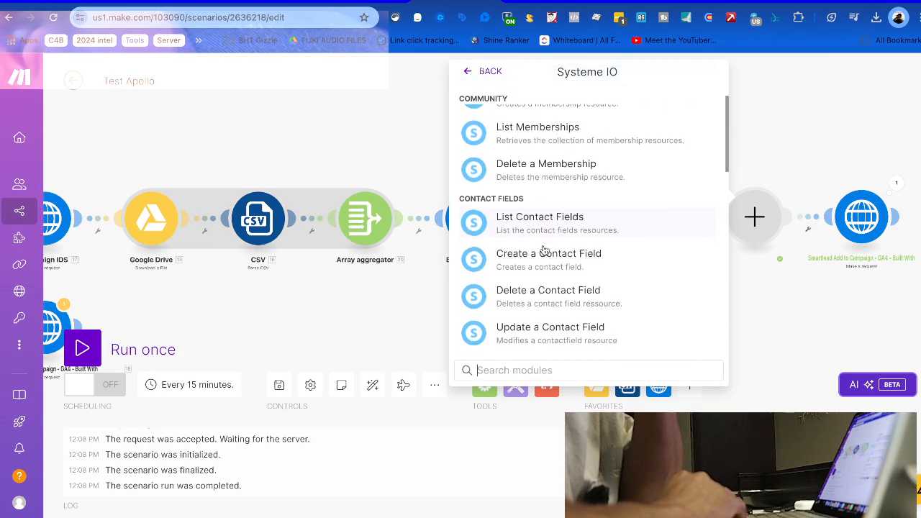
scroll(544, 250, down, 5)
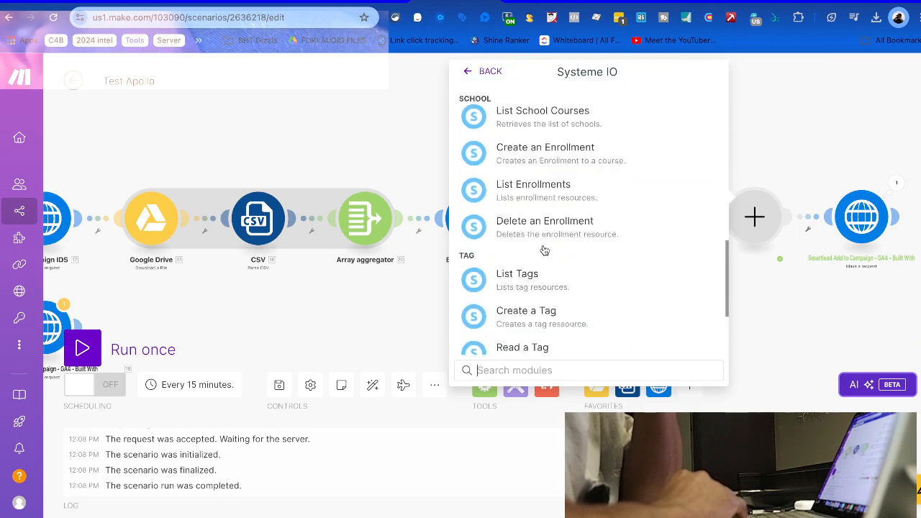
scroll(544, 250, up, 10)
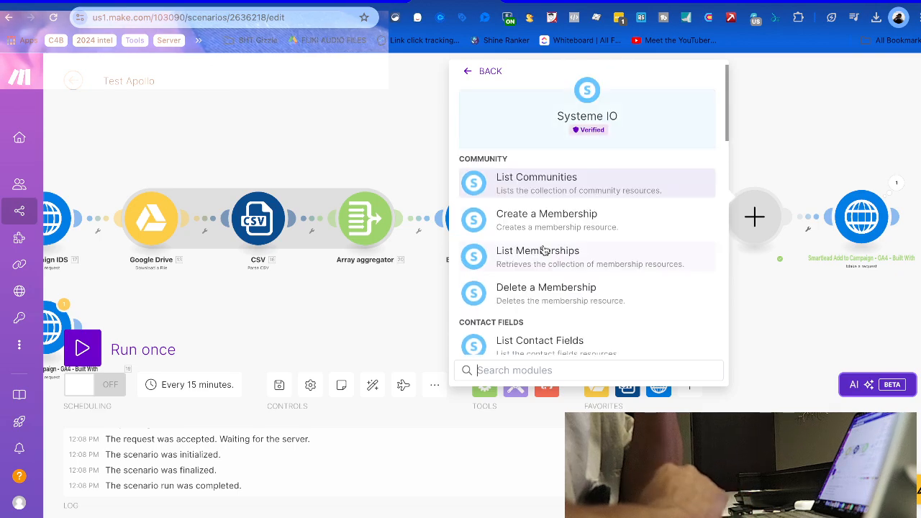
click(480, 72)
scroll(515, 231, down, 3)
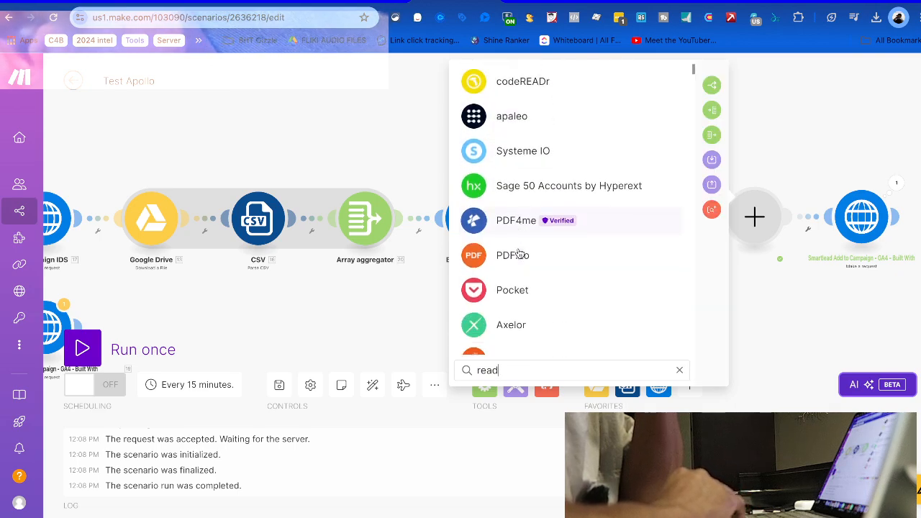
scroll(518, 277, down, 3)
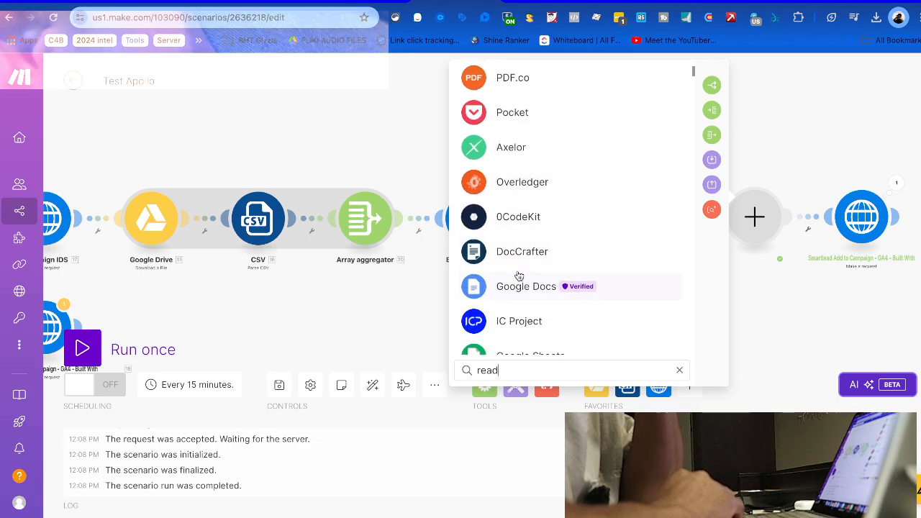
scroll(518, 279, down, 8)
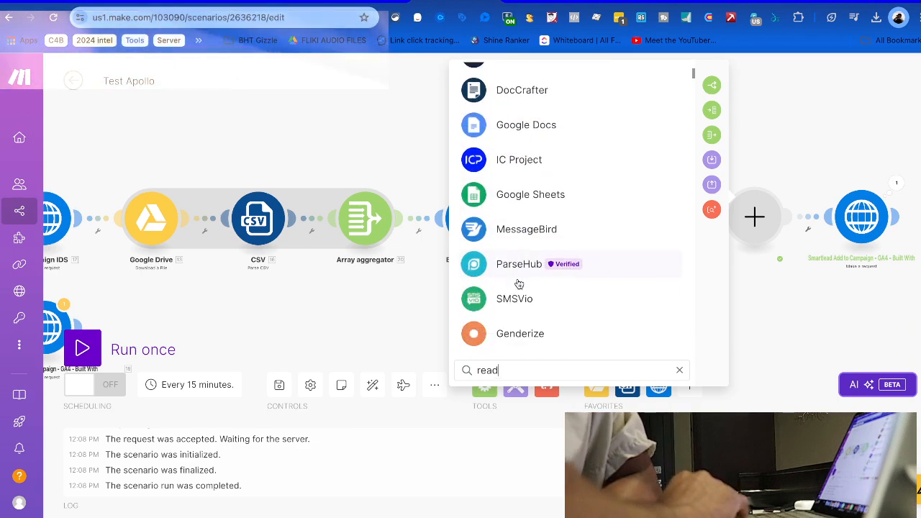
scroll(518, 283, down, 10)
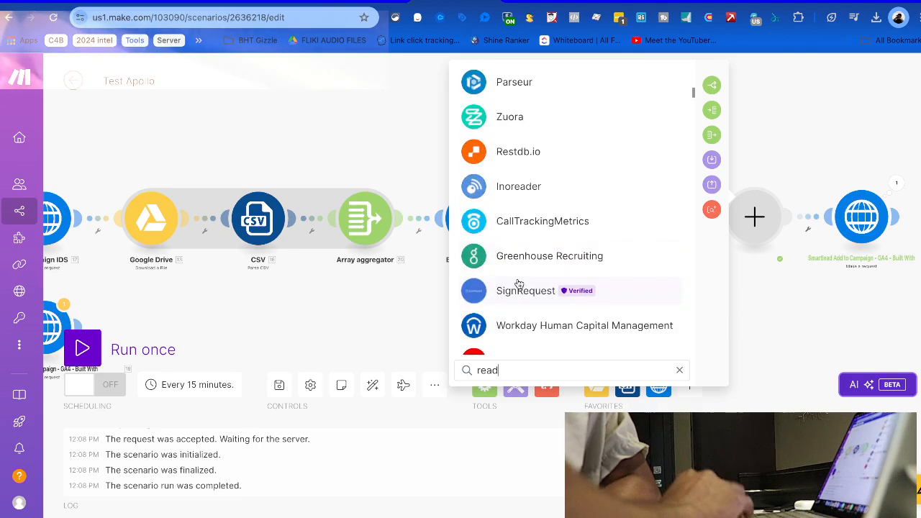
scroll(519, 283, down, 10)
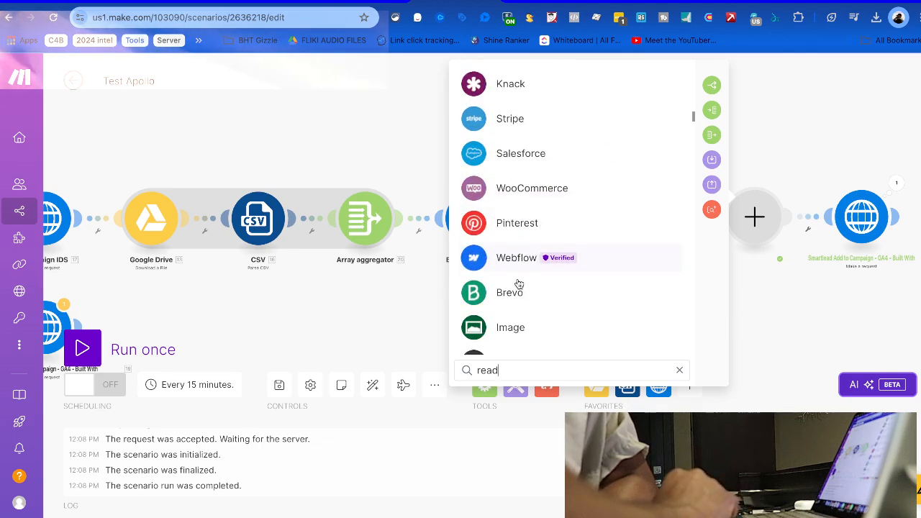
Search 'arry' and insert a Flow Control Iterator before the Smartlead request
text(arry)
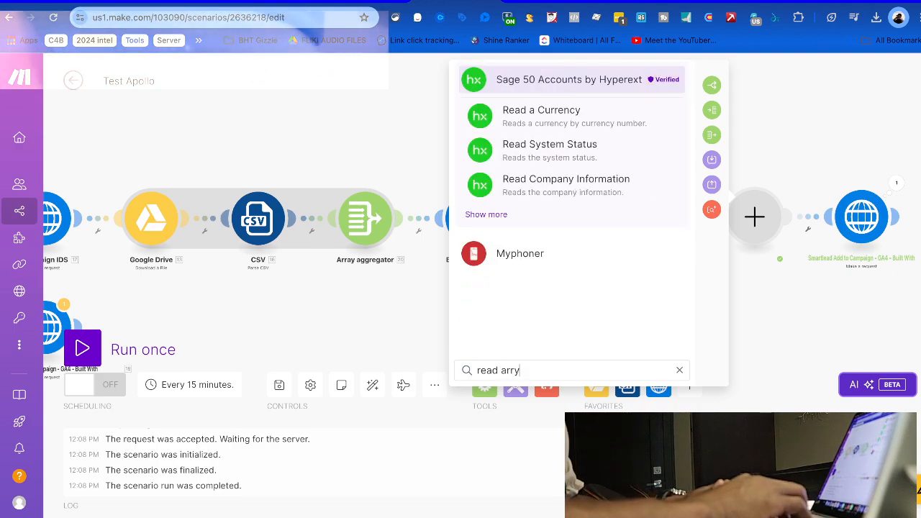
key(BackSpace)
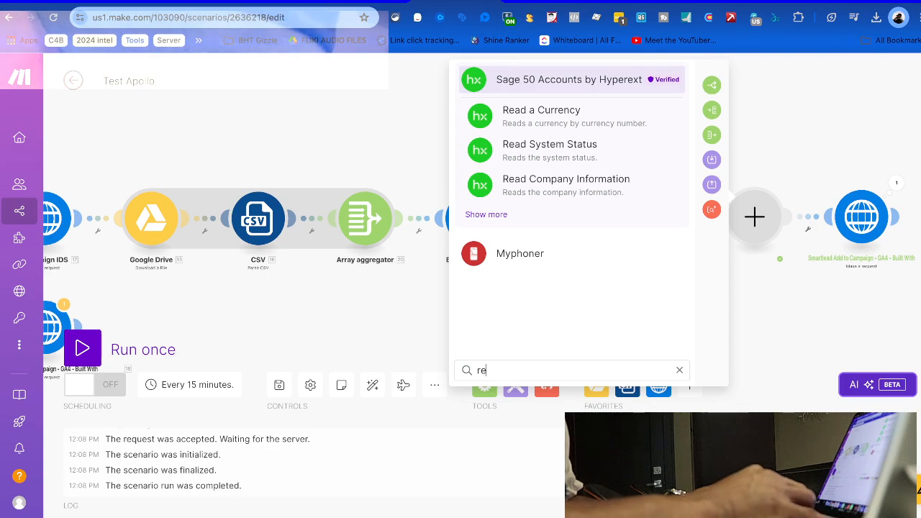
key(BackSpace)
key(BackSpace)
text(arry)
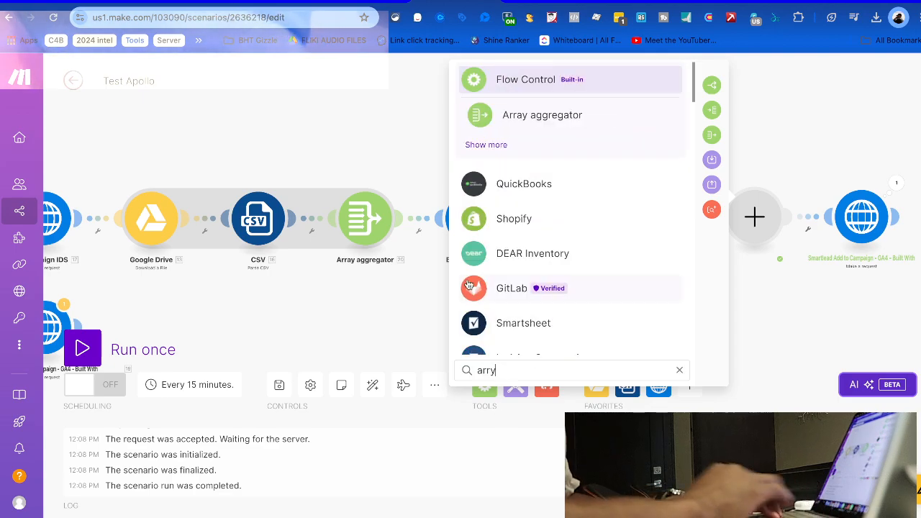
click(486, 146)
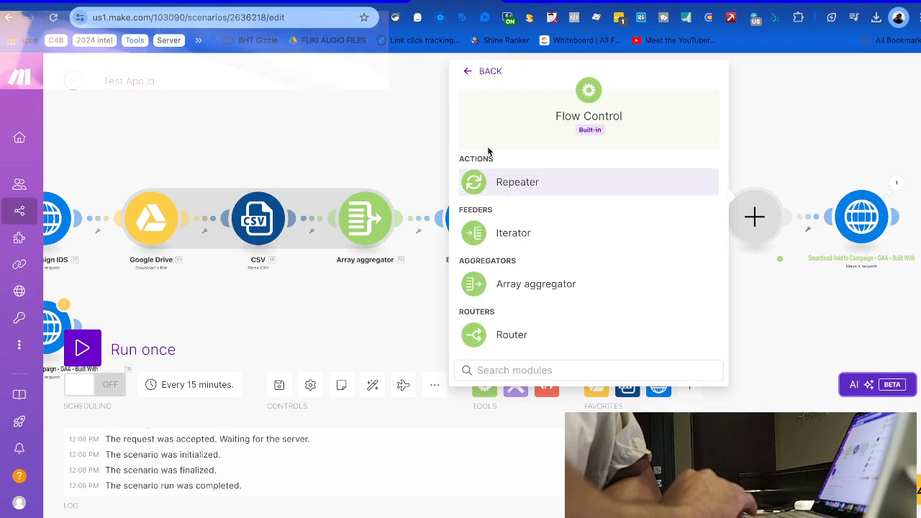
click(522, 237)
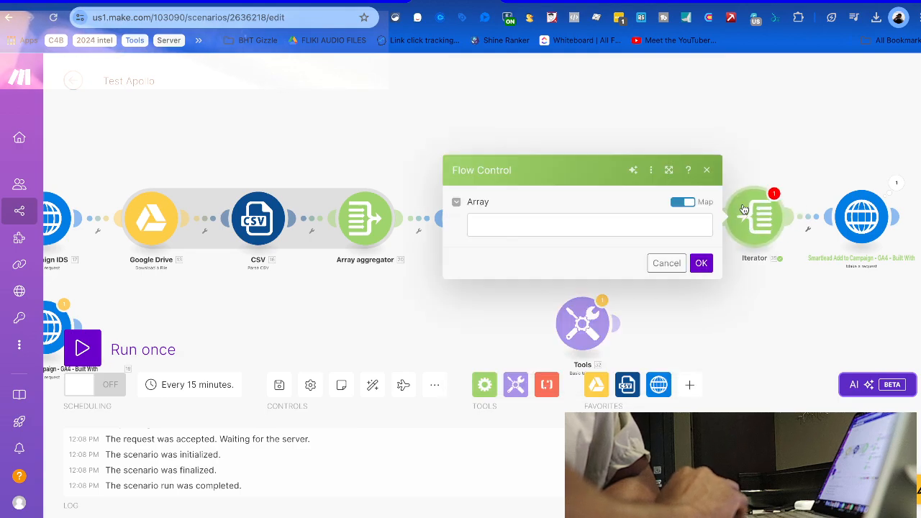
Set the Iterator's Array to Tools 34. formattedLeadList and even out the Tools and Iterator spacing
click(581, 217)
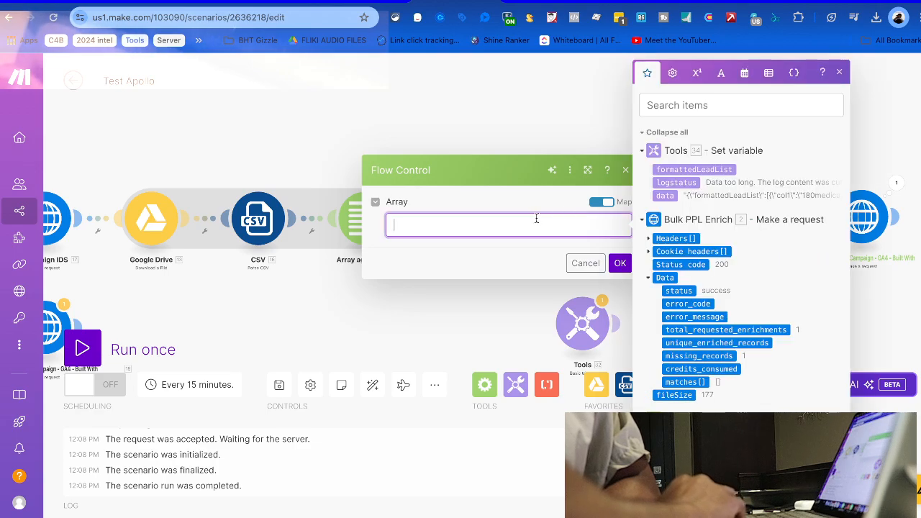
click(675, 167)
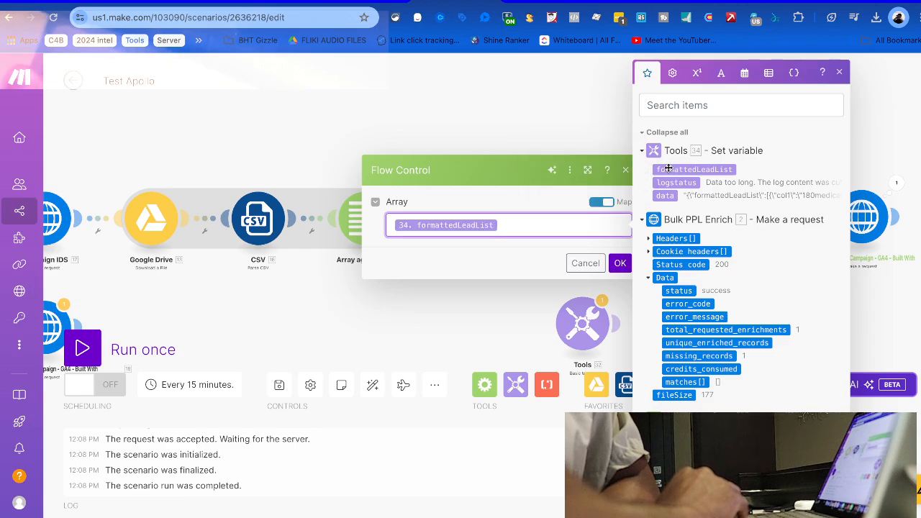
click(620, 268)
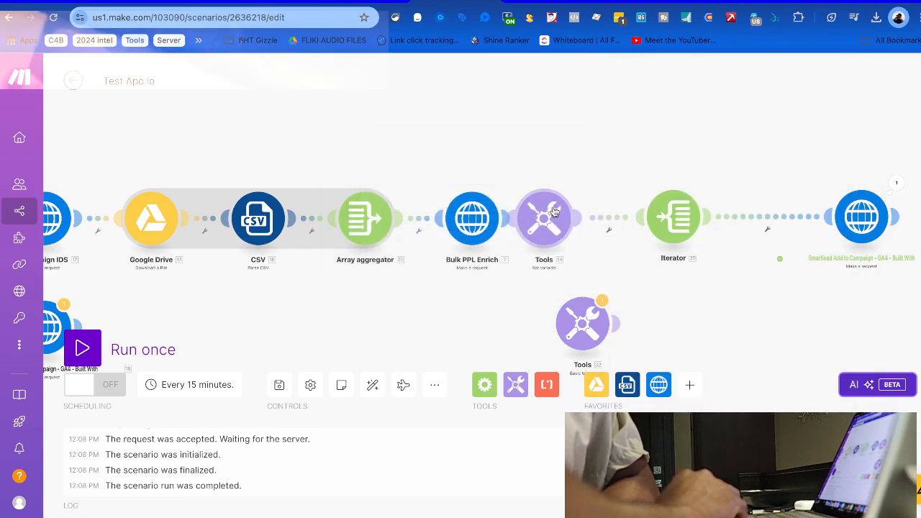
drag(554, 210, 588, 210)
drag(659, 215, 680, 214)
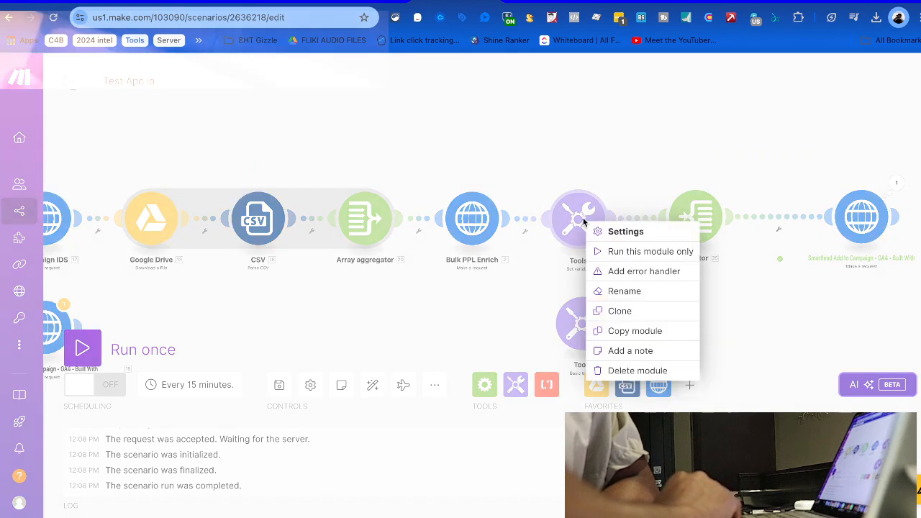
Start a Tools-only test run with a Column 1 test item, then close that test panel
click(612, 251)
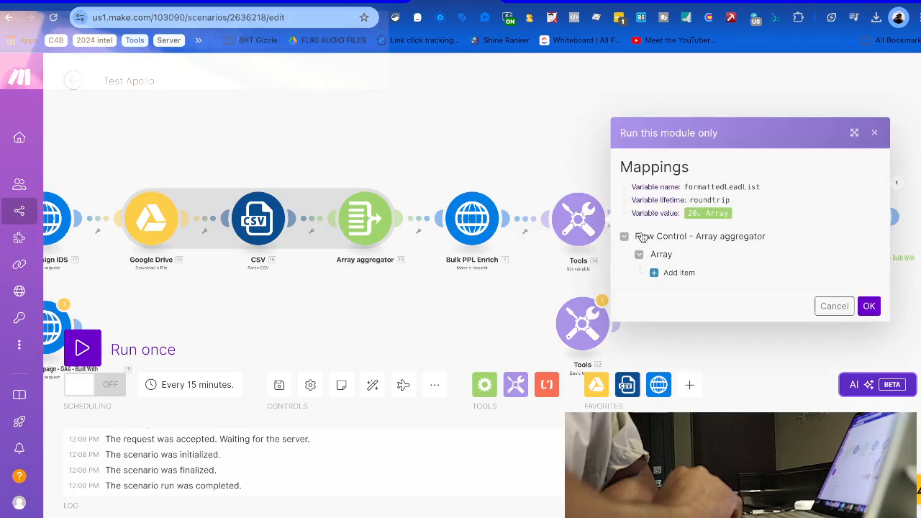
click(679, 275)
scroll(688, 280, down, 10)
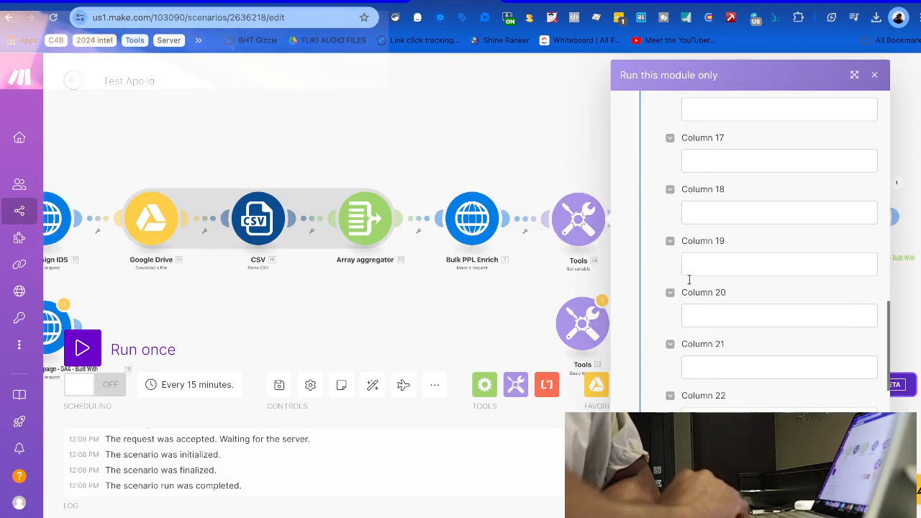
scroll(688, 280, up, 10)
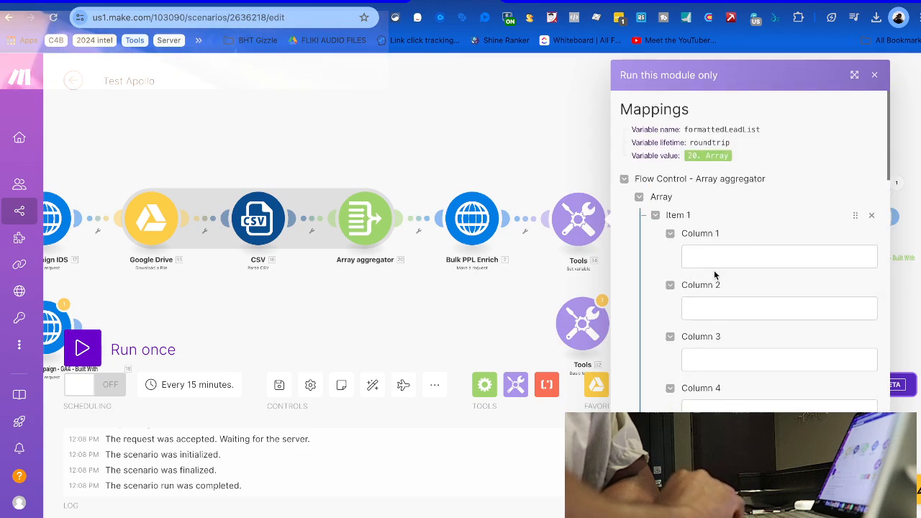
click(723, 264)
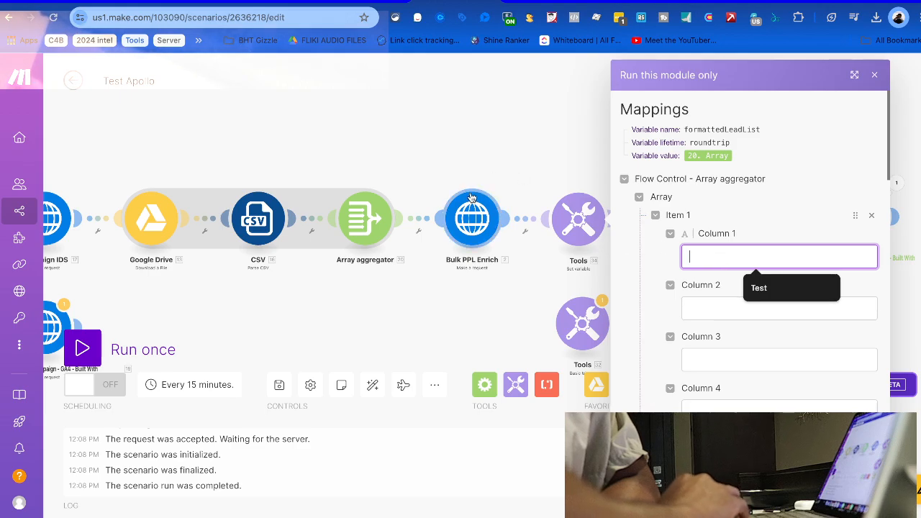
click(568, 224)
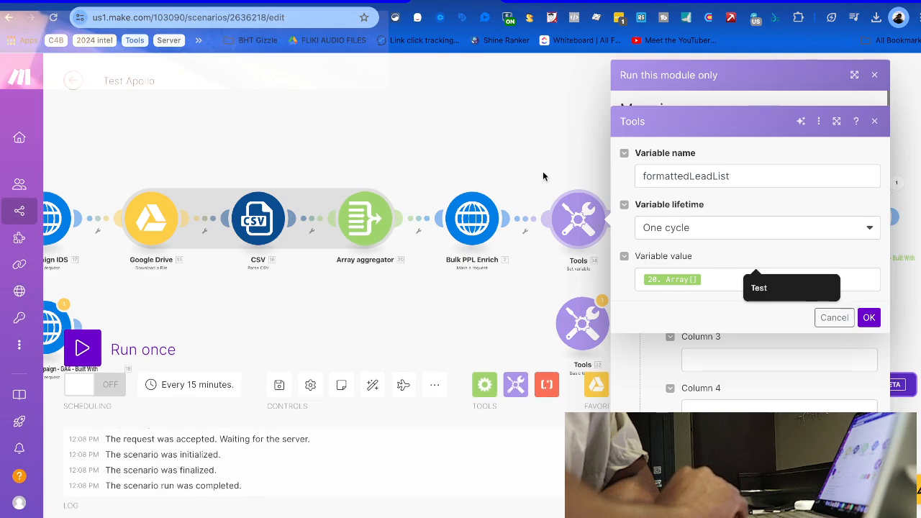
click(523, 149)
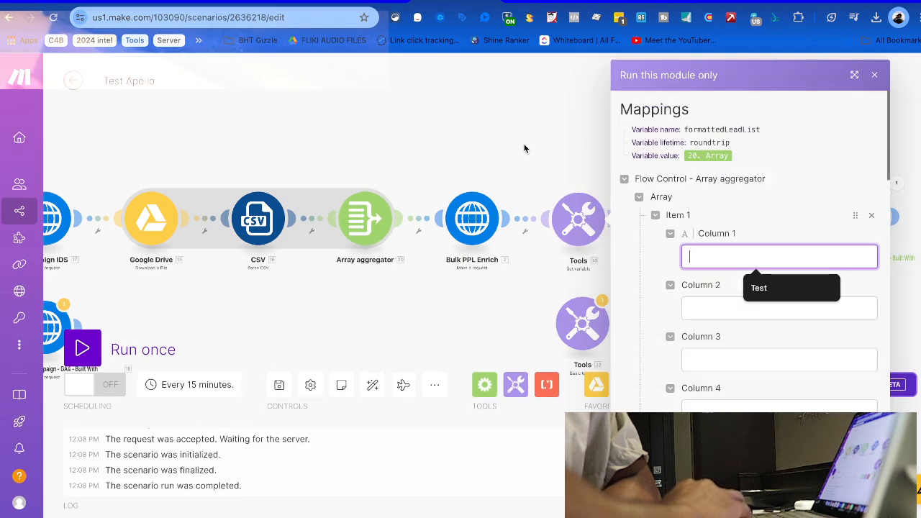
click(875, 76)
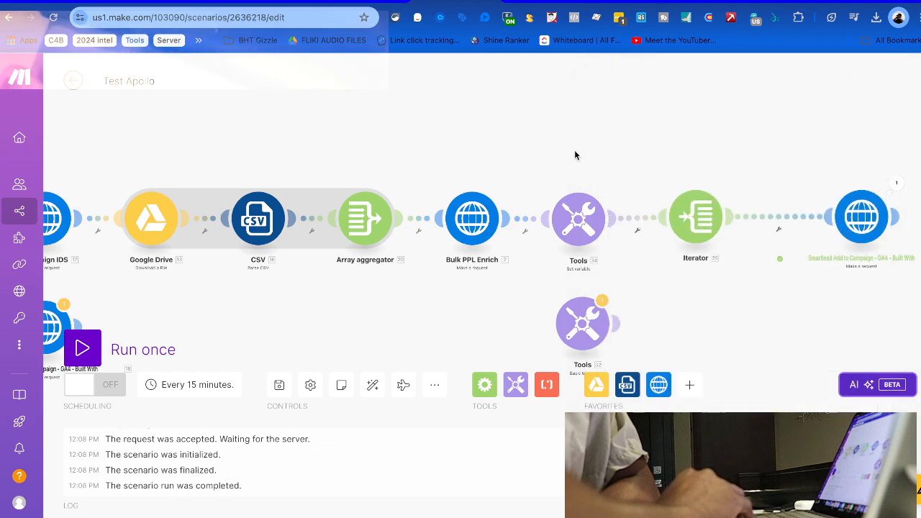
Run the scenario once and inspect the Smartlead request's Operation 4 status 400 response
click(82, 349)
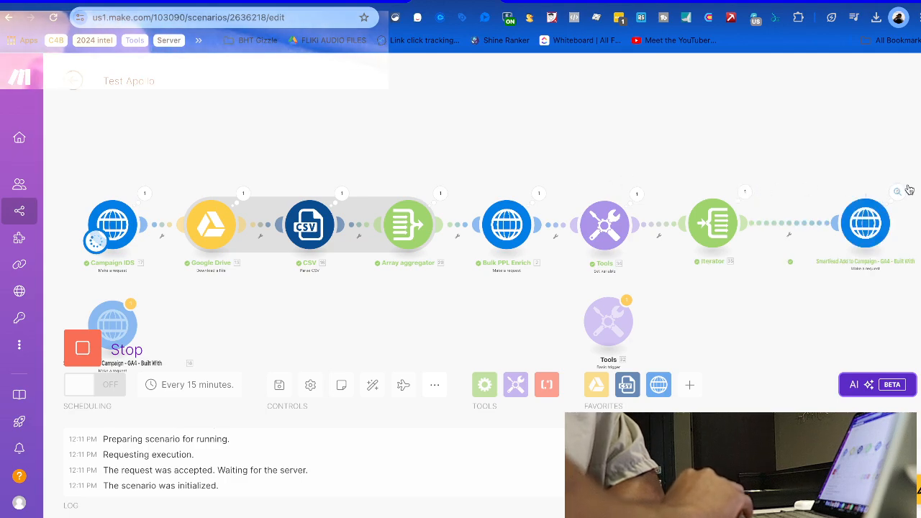
click(900, 191)
click(688, 183)
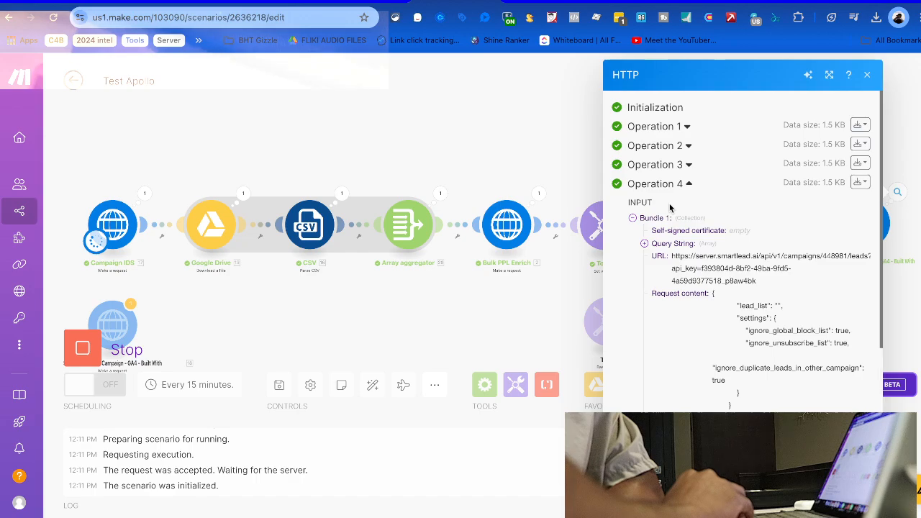
scroll(666, 266, down, 4)
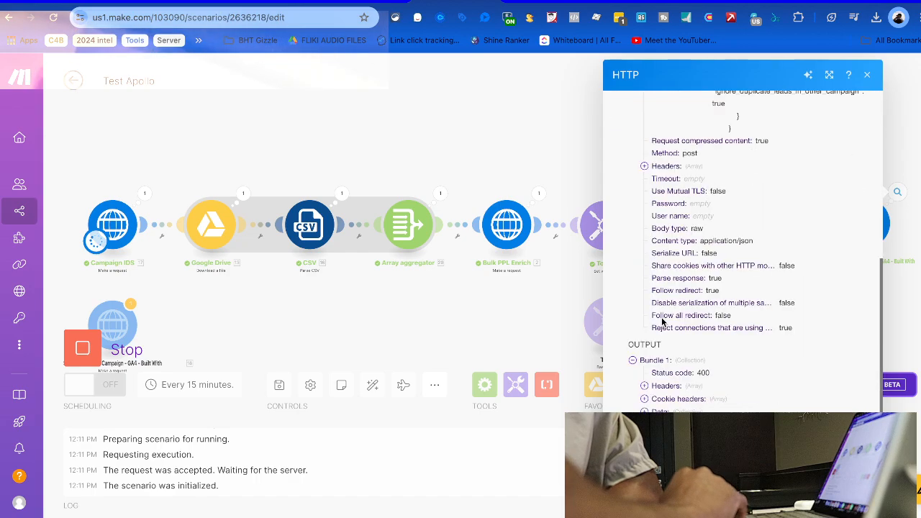
click(645, 387)
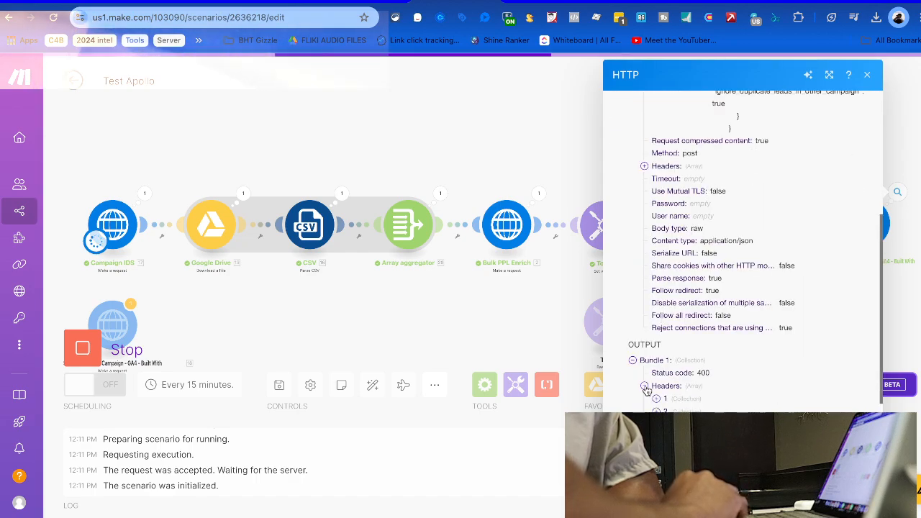
click(645, 387)
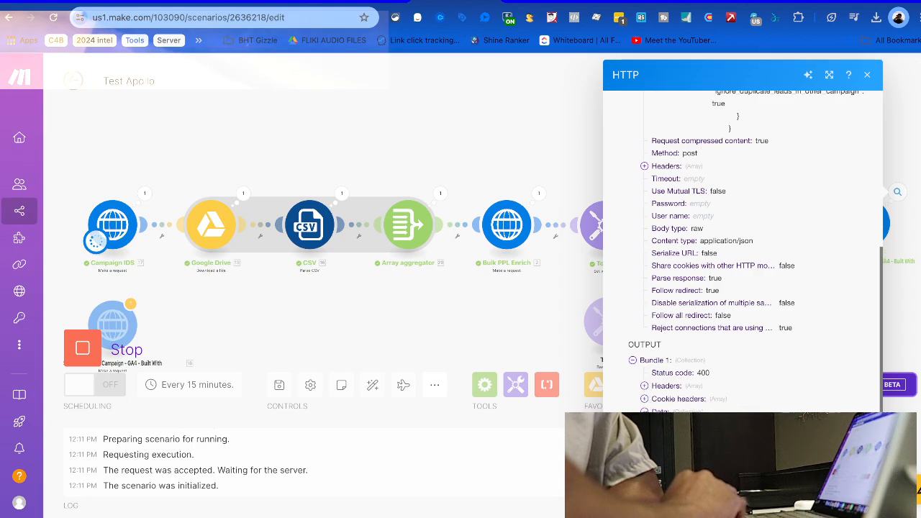
click(513, 314)
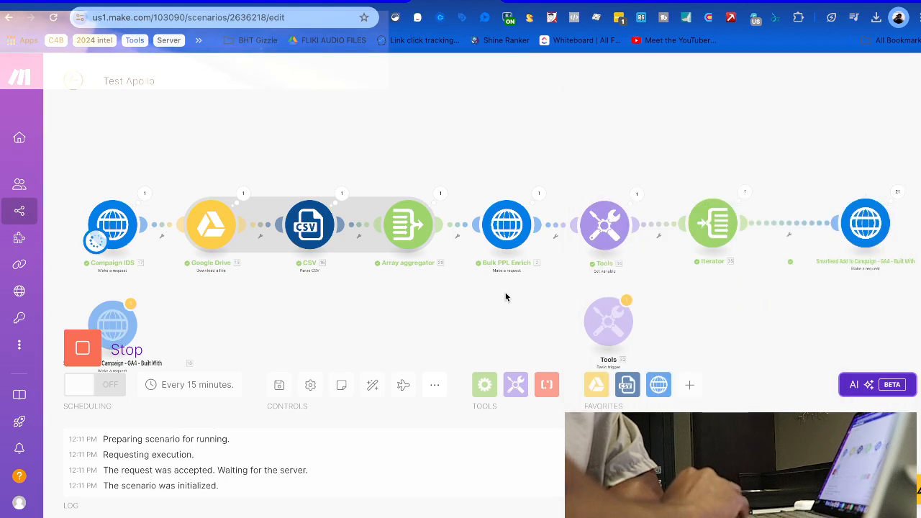
Force-stop the running scenario and open the Tools module's run results
click(82, 347)
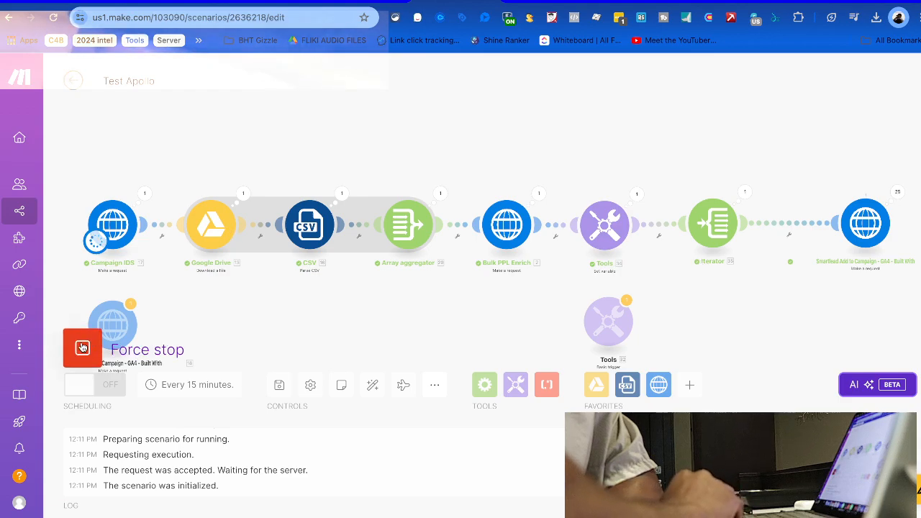
click(82, 347)
click(638, 194)
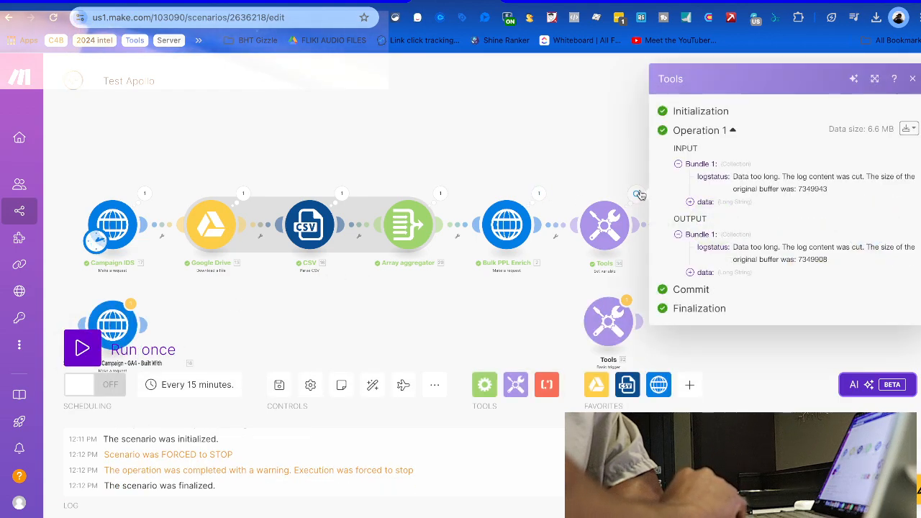
Inspect the Iterator's input data and its 60 lead-row output bundles, then close the results
click(620, 146)
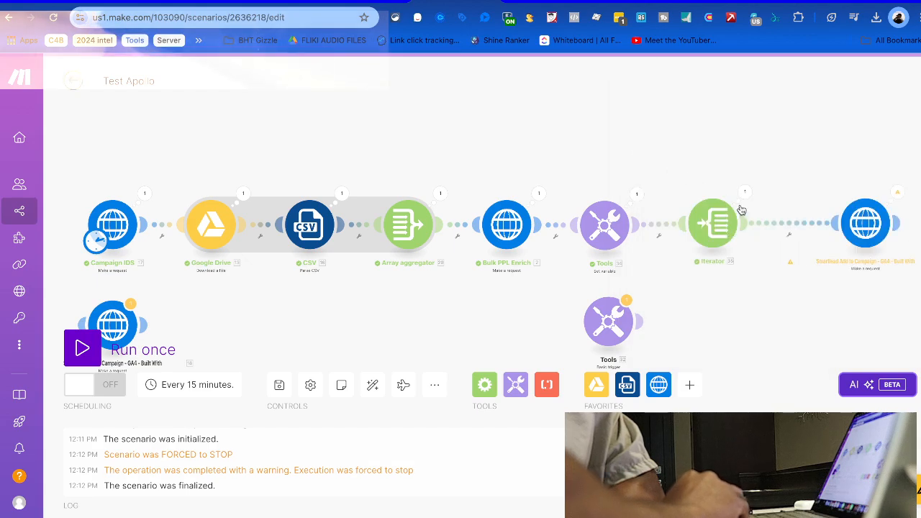
click(743, 195)
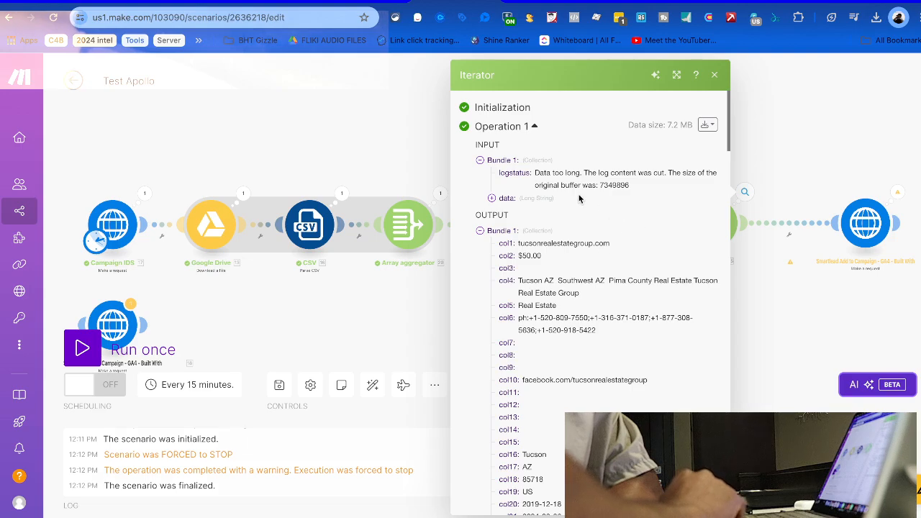
click(492, 199)
click(492, 199)
scroll(536, 256, down, 15)
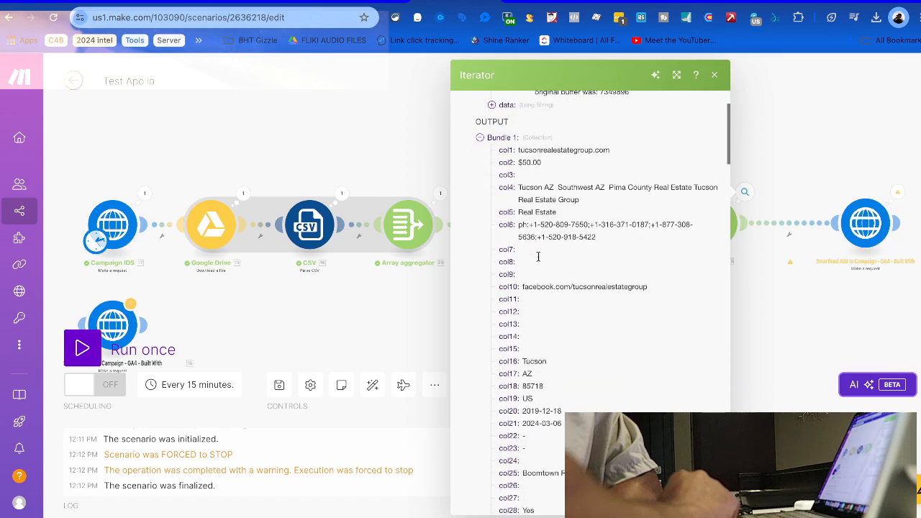
scroll(538, 261, down, 5)
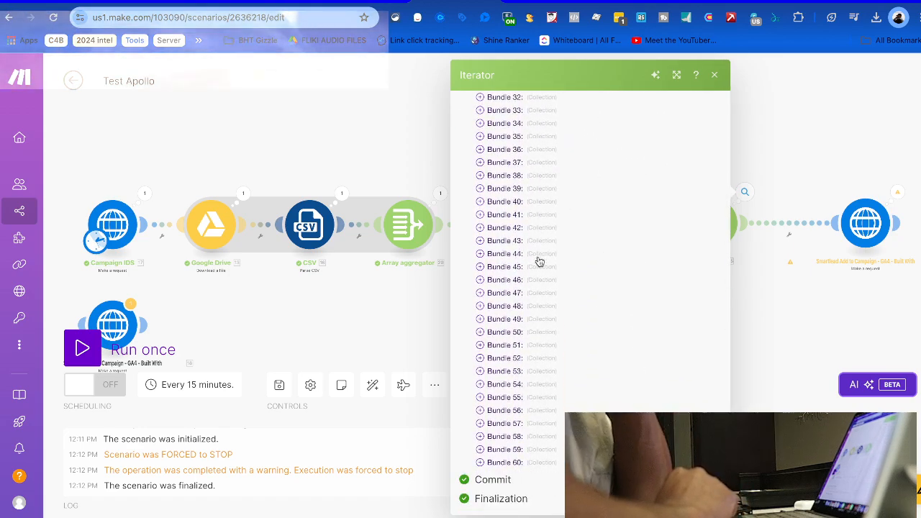
scroll(616, 276, up, 20)
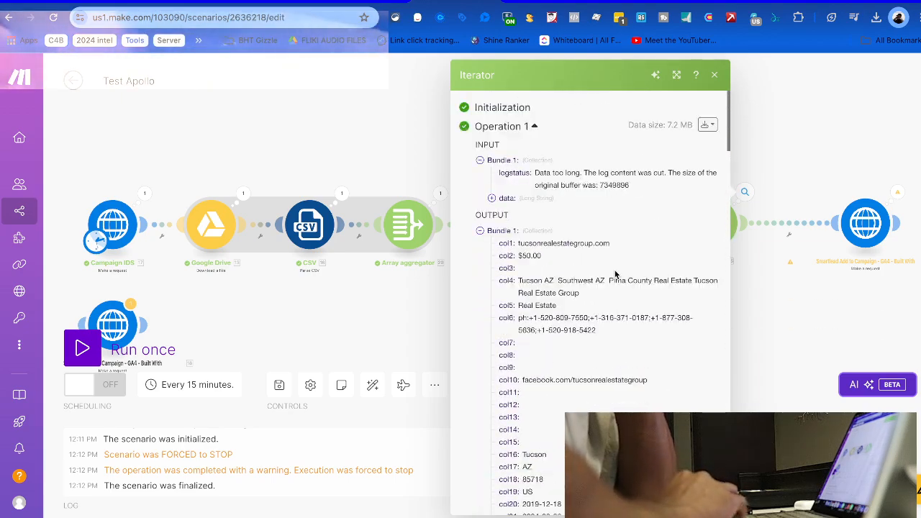
click(813, 154)
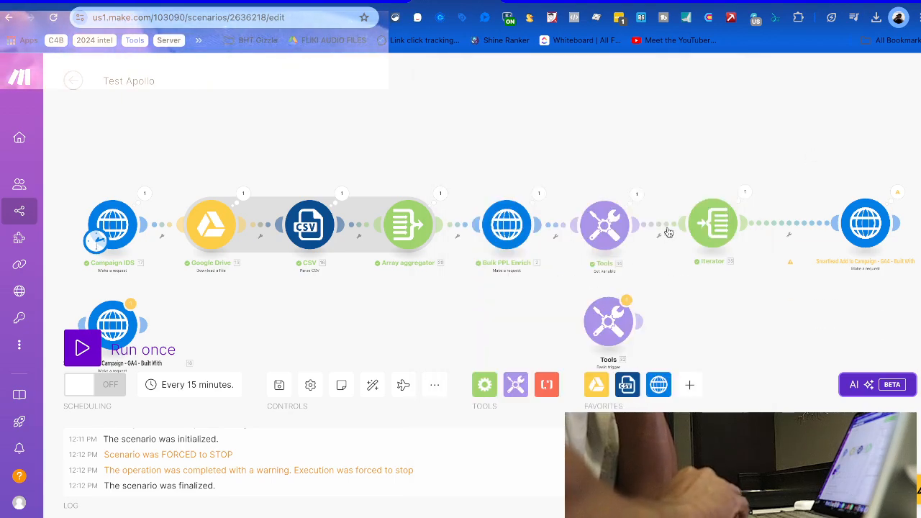
In the Smartlead request body, swap lead_list's 20. data token for the Iterator's 35. Value
click(865, 223)
scroll(613, 336, down, 3)
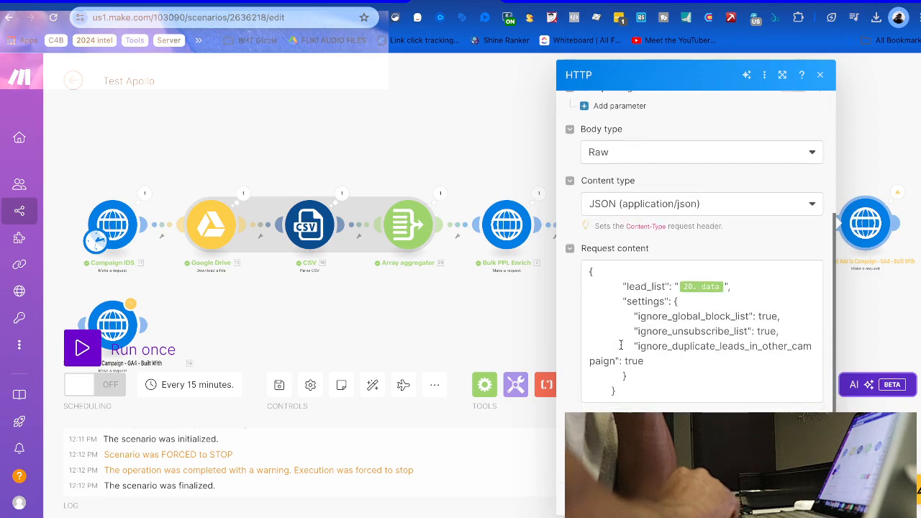
click(730, 296)
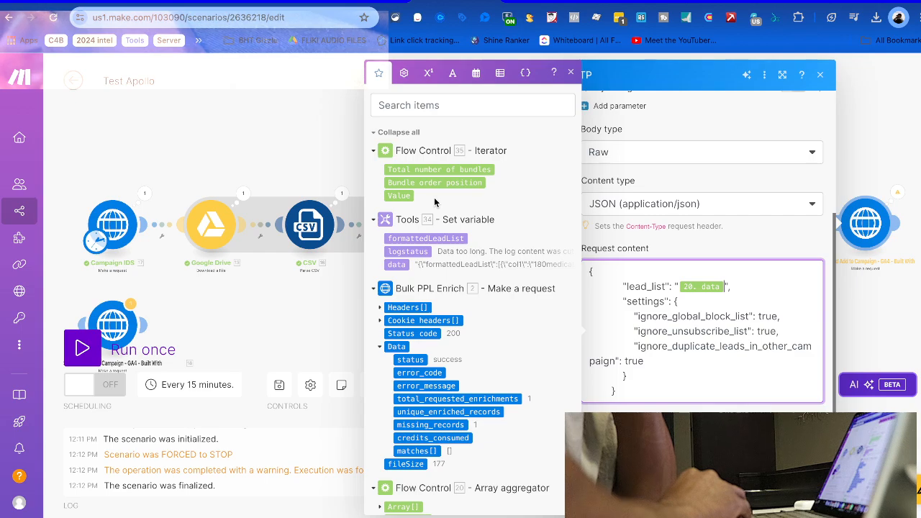
scroll(432, 354, down, 2)
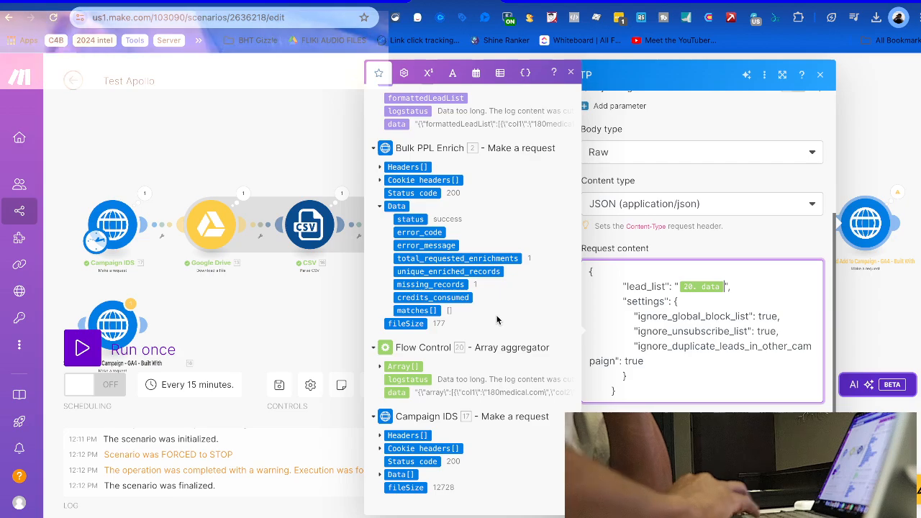
key(BackSpace)
scroll(468, 248, up, 4)
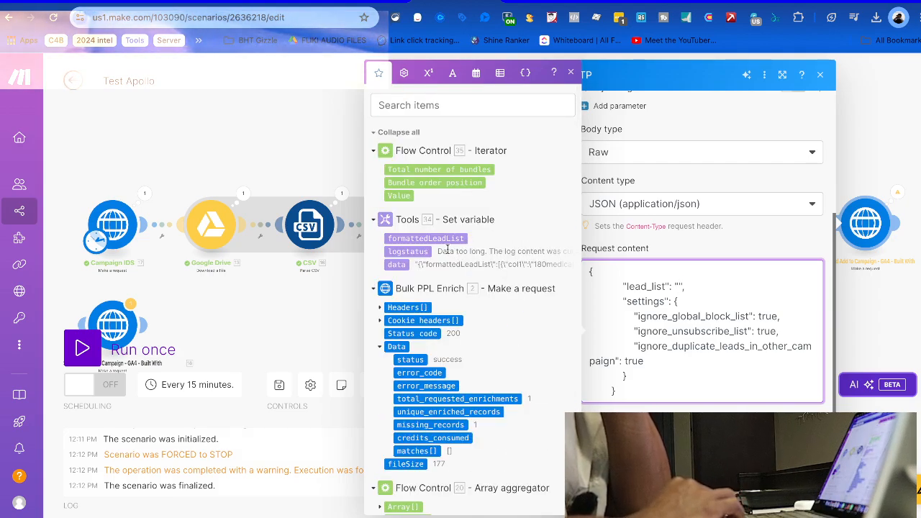
click(400, 196)
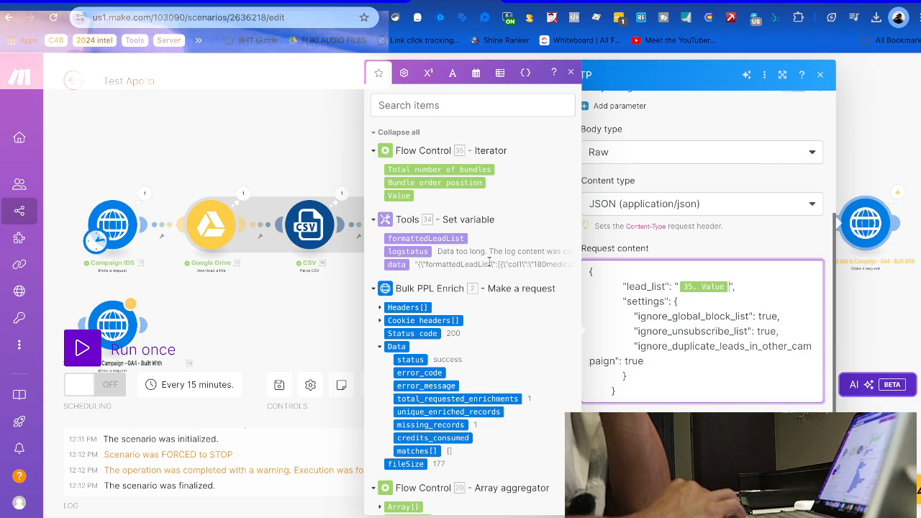
click(417, 251)
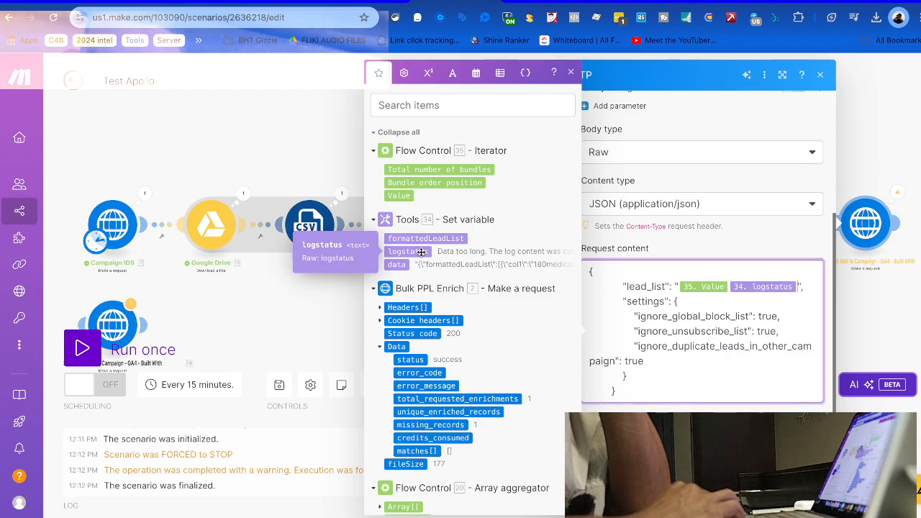
key(BackSpace)
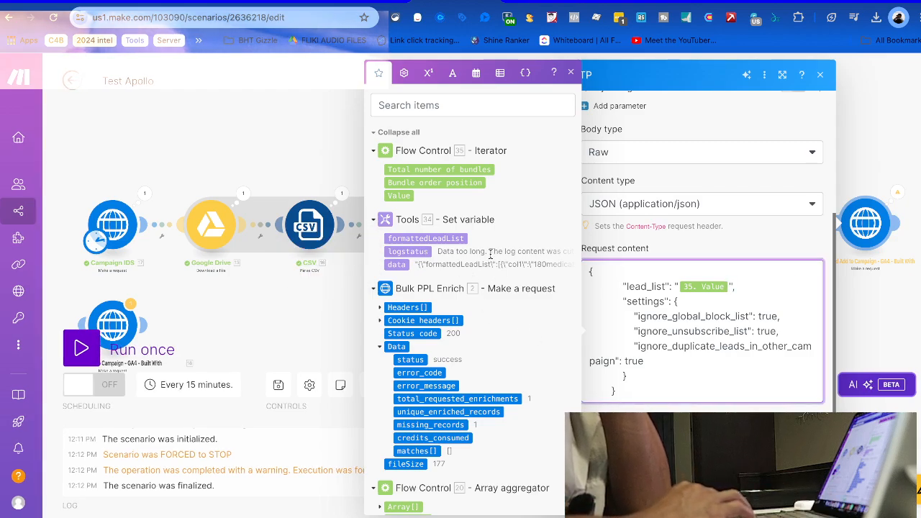
click(807, 496)
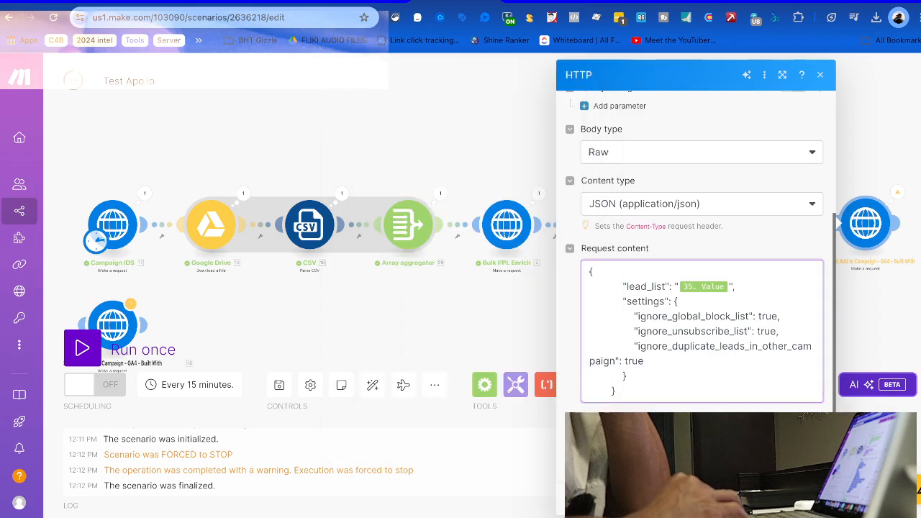